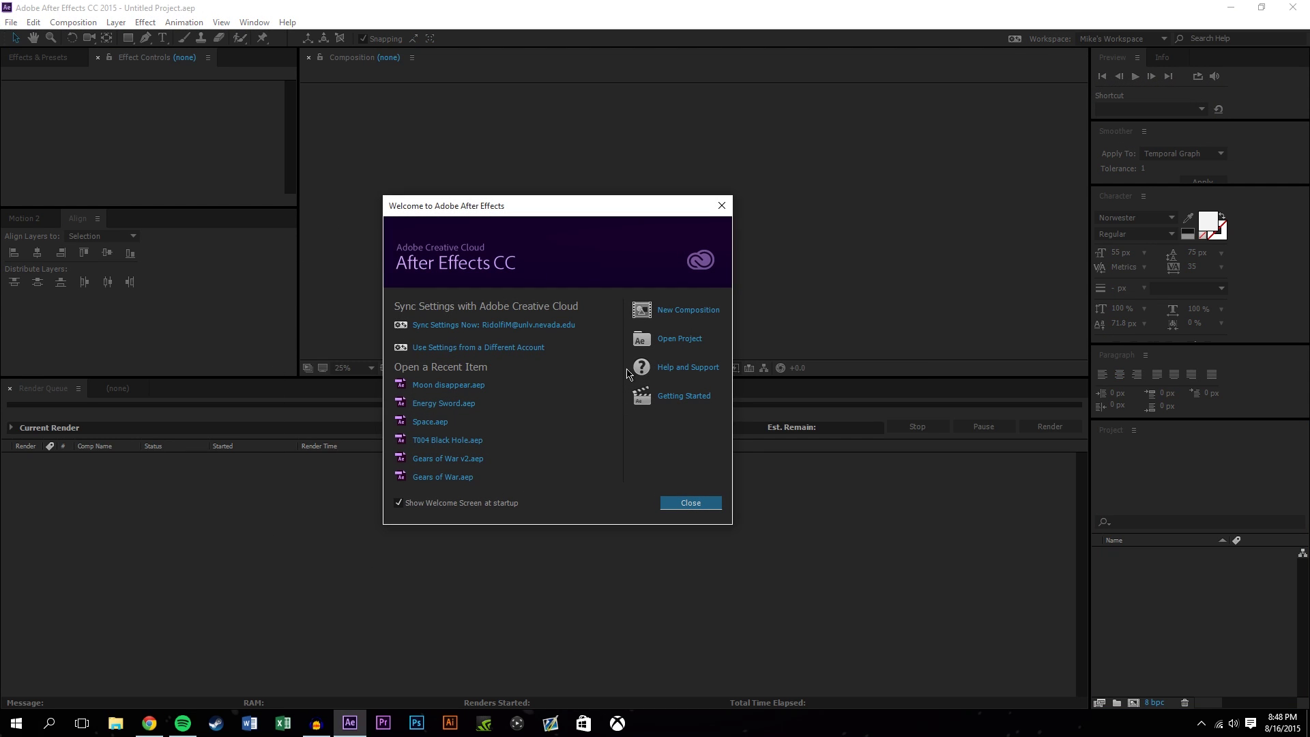
- Create a new composition named Tutorial 005 with a duration of 0:00:10:00
{"action": "left_click", "coordinate": [682, 314]}
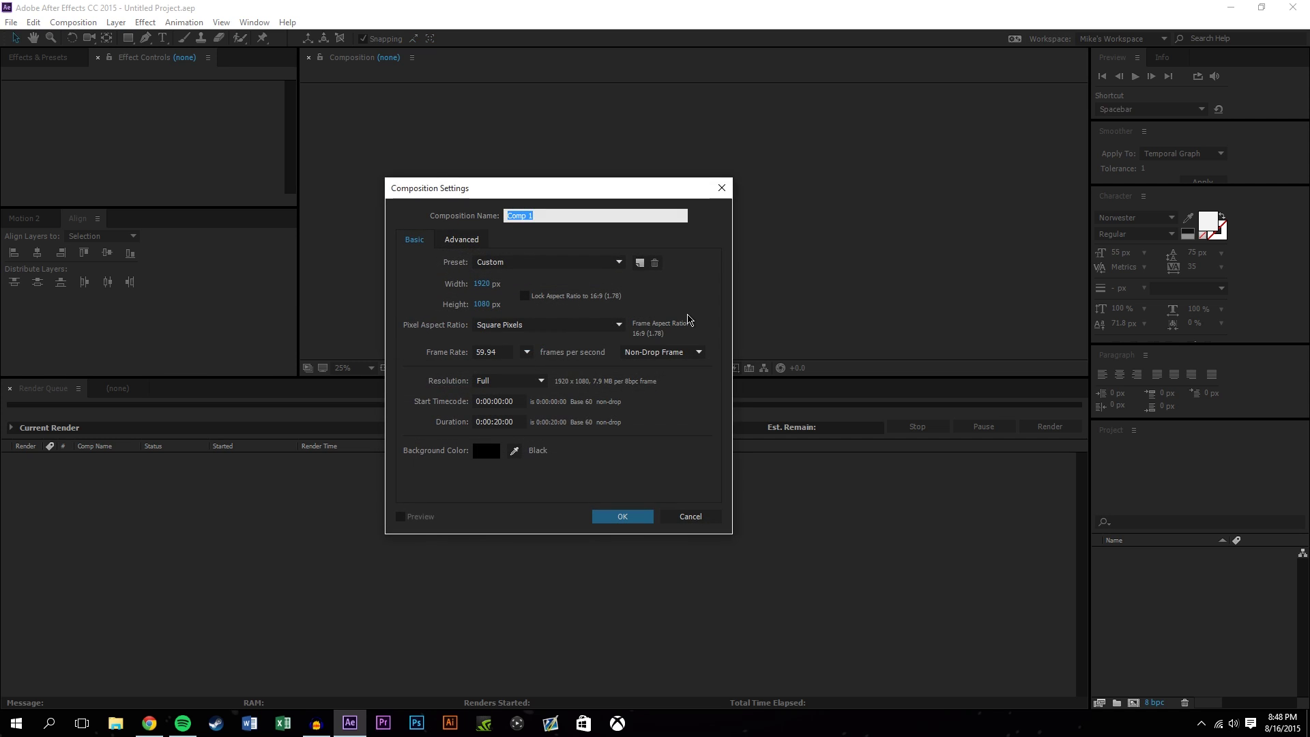
{"action": "type", "text": "Tutorial 005"}
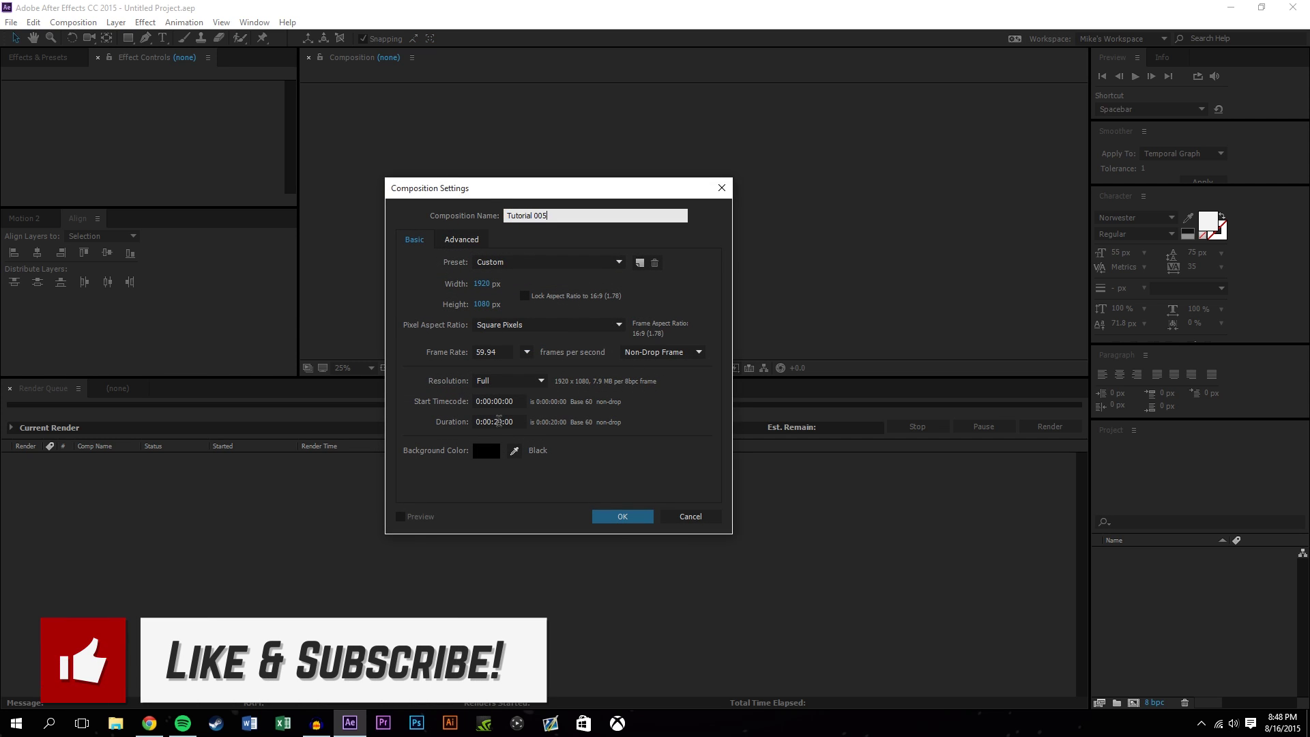
{"action": "left_click", "coordinate": [500, 422]}
{"action": "key", "text": "BackSpace"}
{"action": "type", "text": "1"}
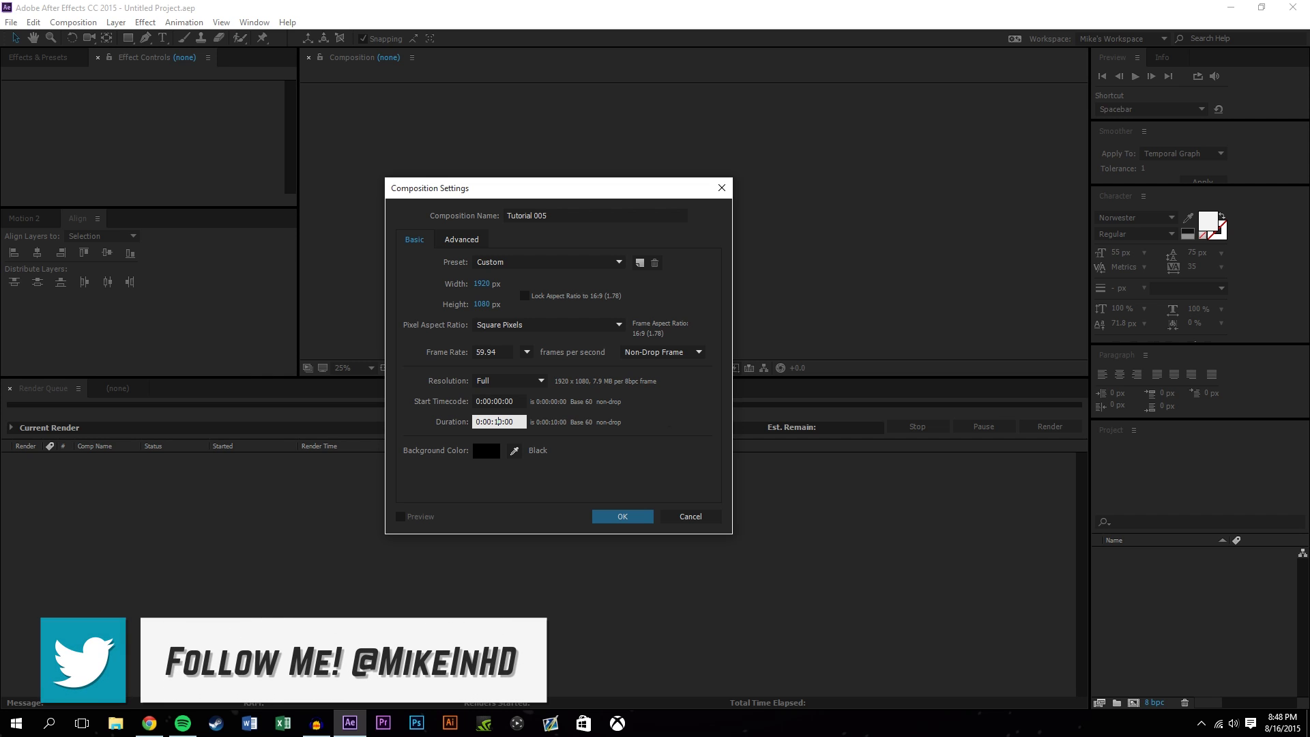
{"action": "left_click", "coordinate": [614, 520]}
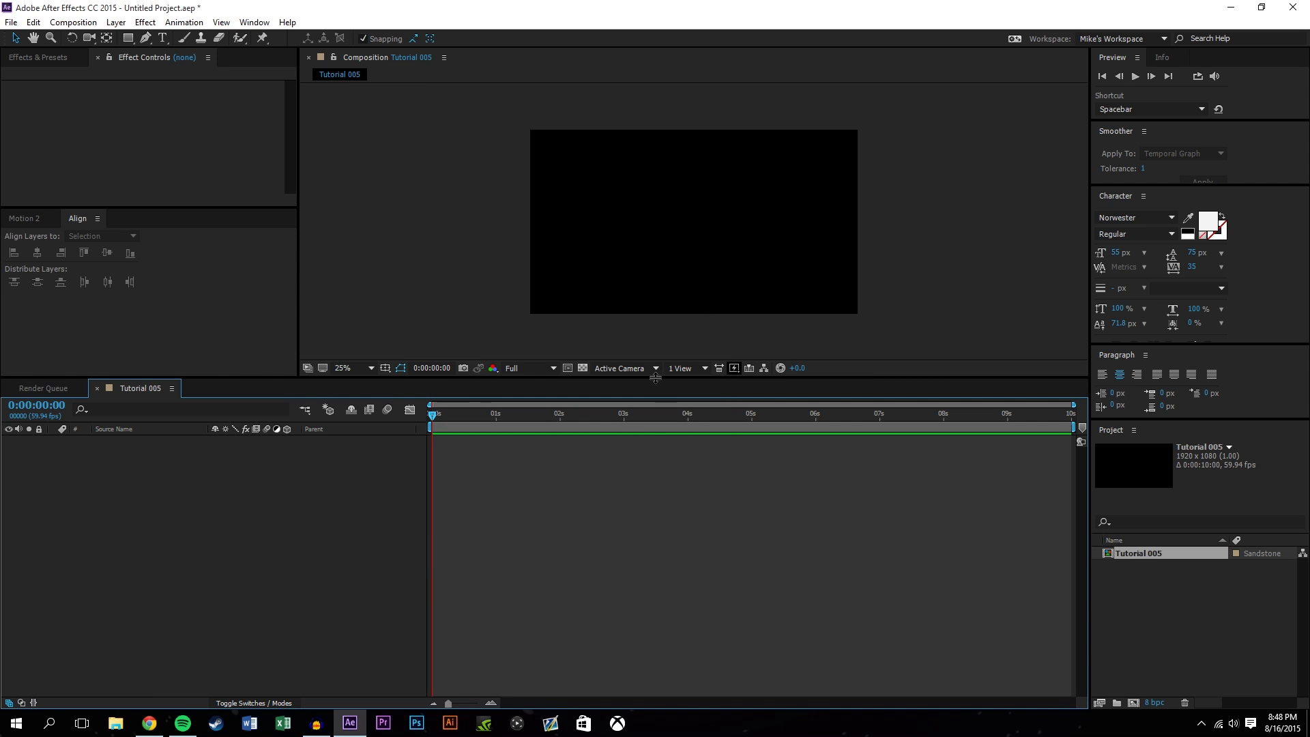
- Enlarge the composition viewer by making the timeline area shorter, and set the viewer magnification to 50%
{"action": "left_click_drag", "start_coordinate": [655, 378], "coordinate": [655, 484]}
{"action": "scroll", "coordinate": [790, 385], "scroll_direction": "up", "scroll_amount": 2}
{"action": "mouse_move", "coordinate": [789, 382]}
{"action": "left_mouse_down"}
{"action": "mouse_move", "coordinate": [770, 385]}
{"action": "mouse_move", "coordinate": [793, 380]}
{"action": "left_mouse_up"}
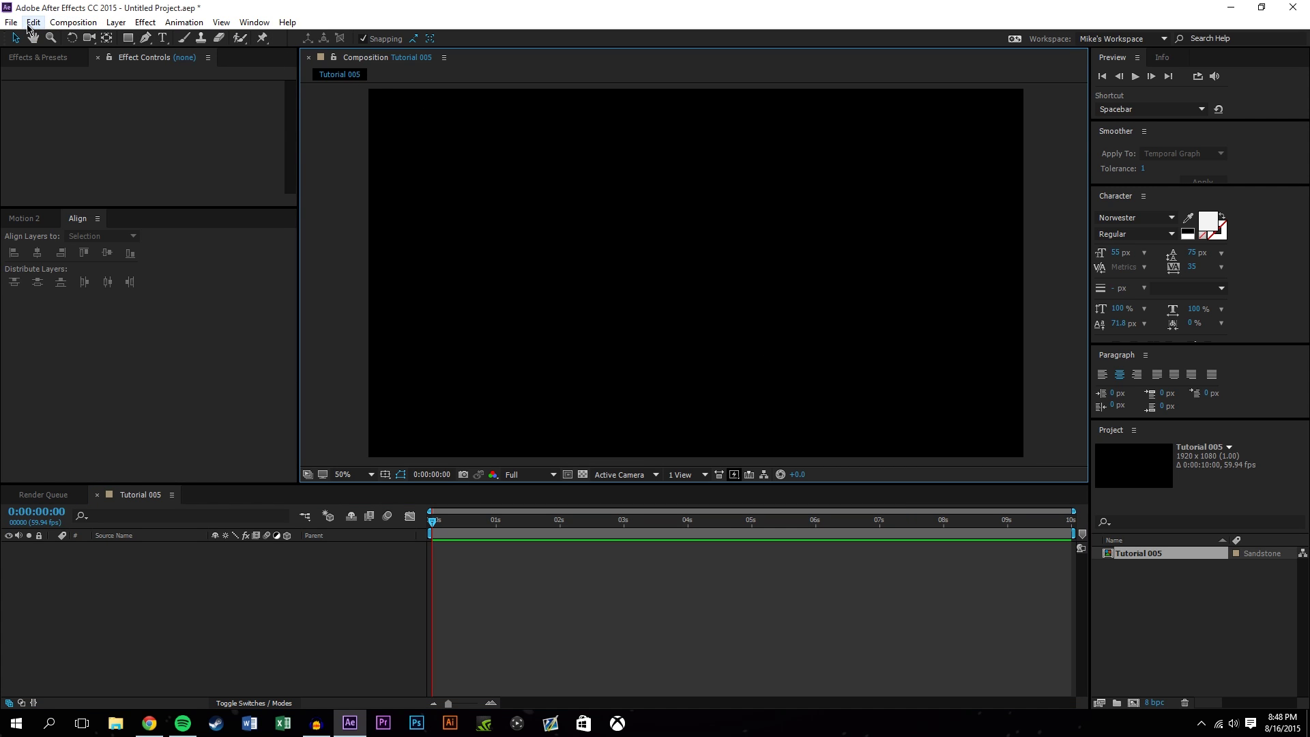
- Import Space.aep from the _YouTube drive's _Assesets > Objects folder into the project
{"action": "right_click", "coordinate": [116, 723]}
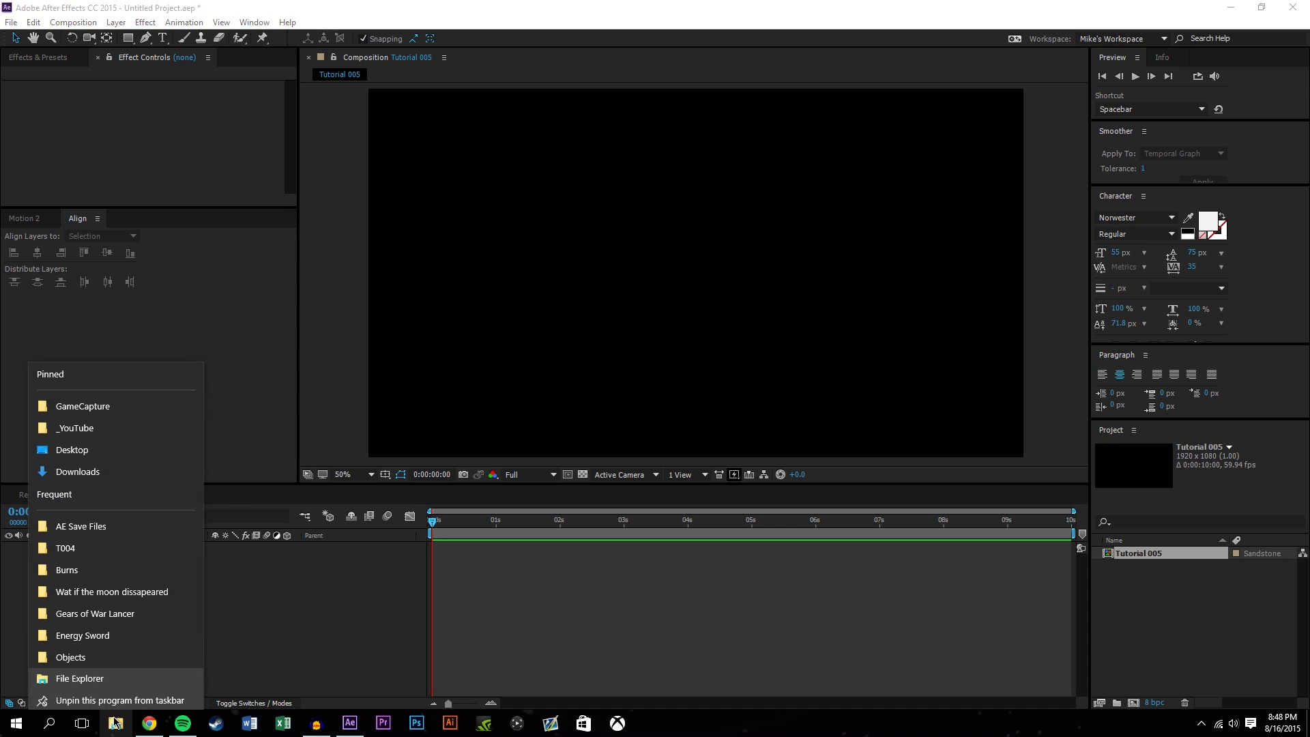
{"action": "left_click", "coordinate": [95, 426]}
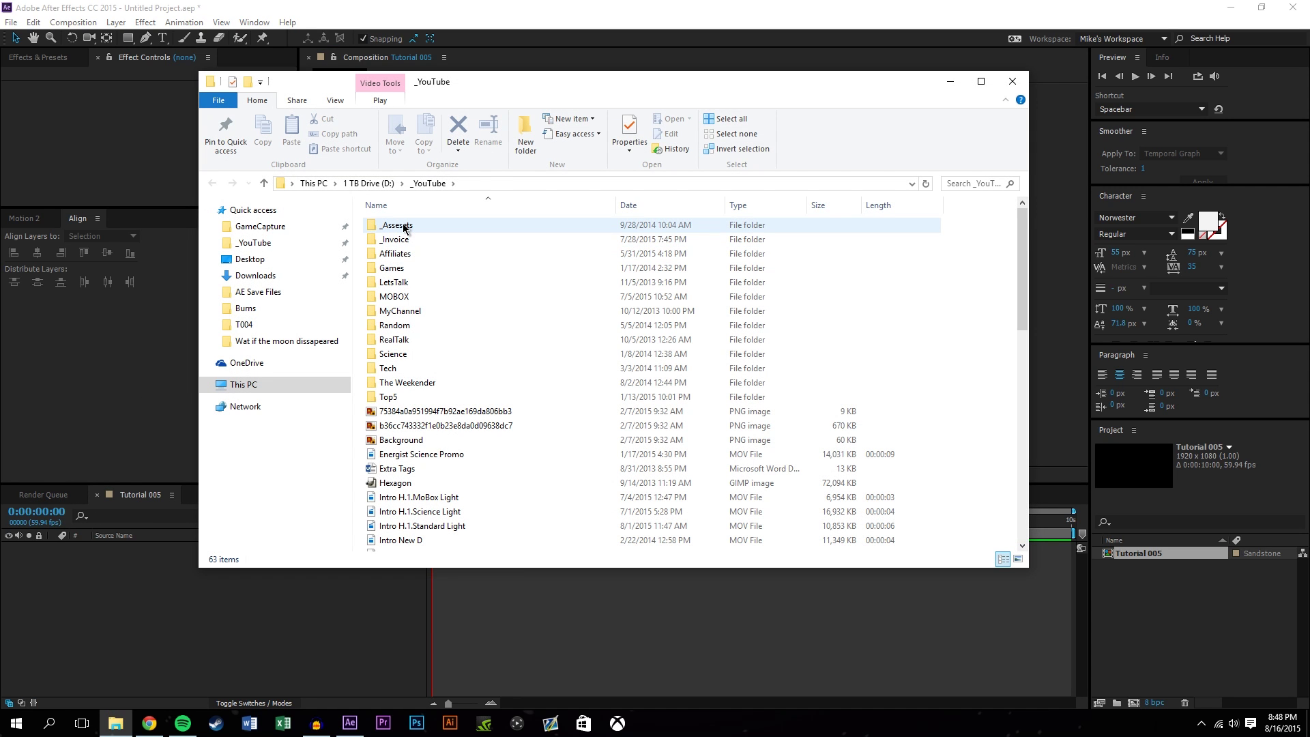
{"action": "double_click", "coordinate": [404, 228]}
{"action": "double_click", "coordinate": [374, 269]}
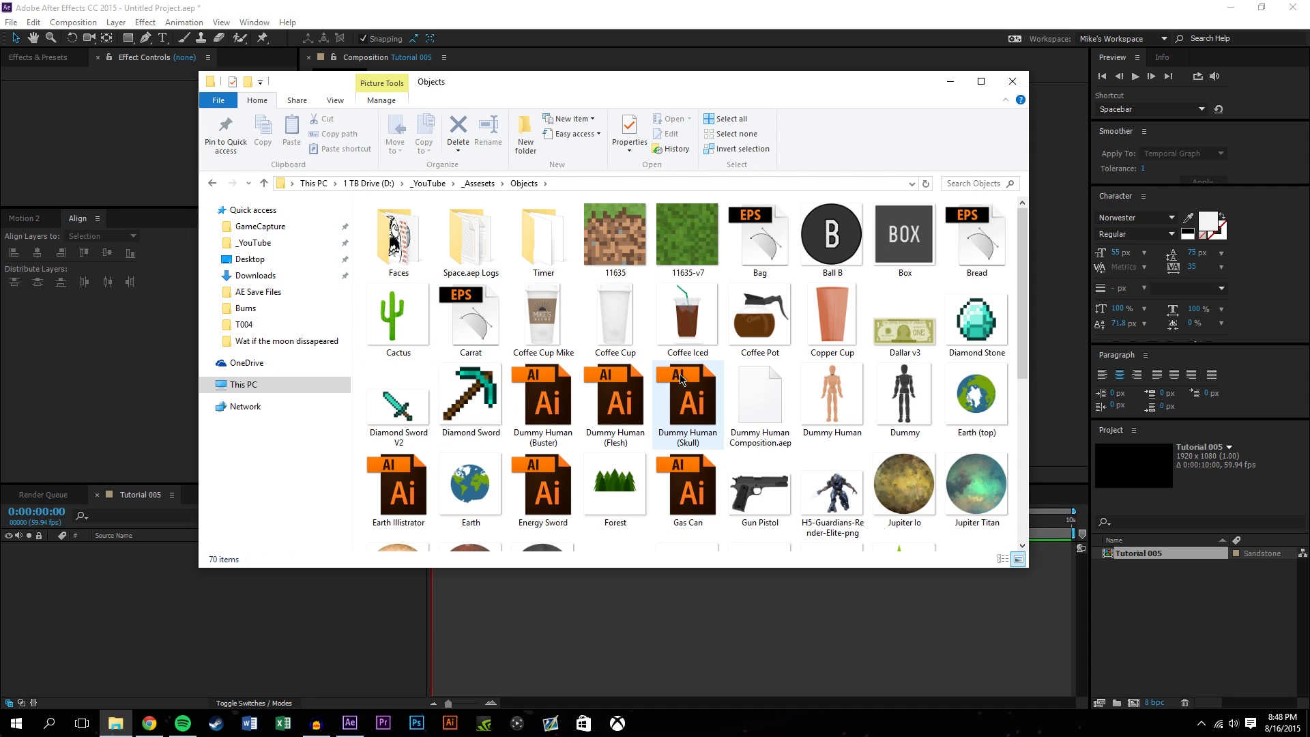
{"action": "scroll", "coordinate": [819, 440], "scroll_direction": "down", "scroll_amount": 2}
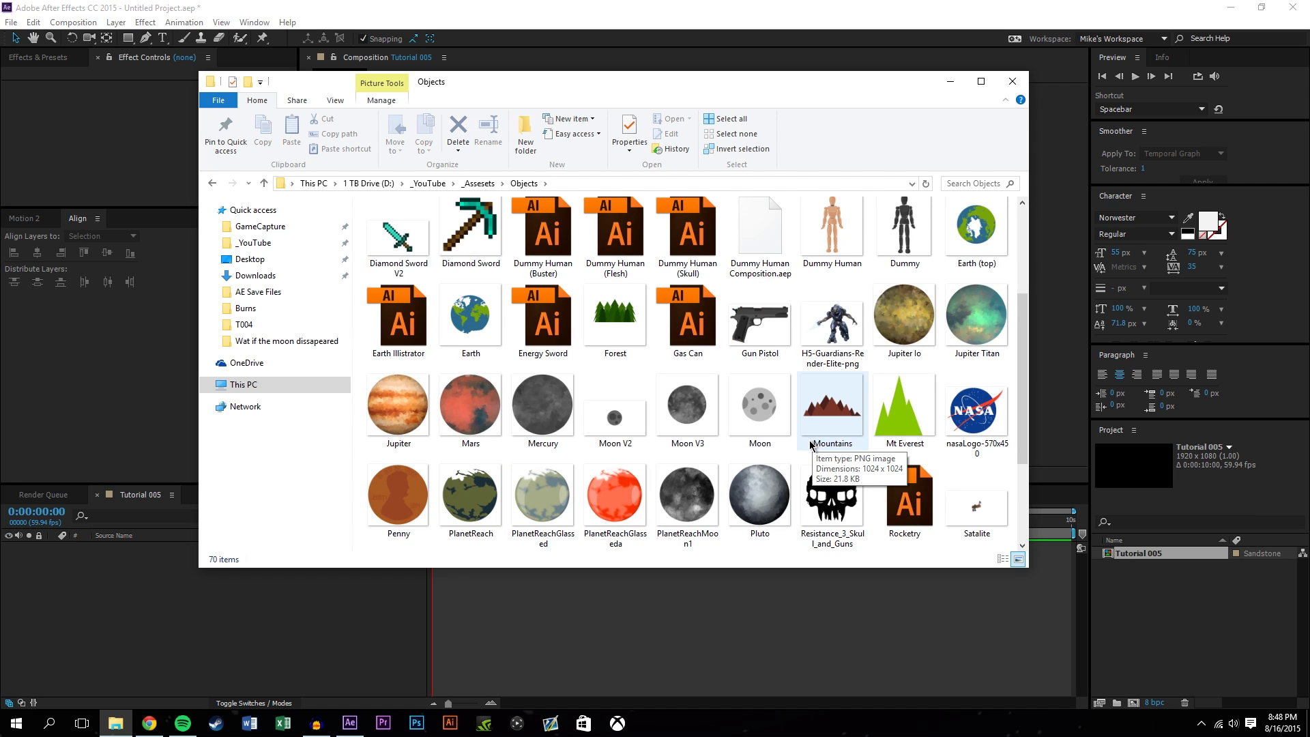
{"action": "scroll", "coordinate": [615, 307], "scroll_direction": "down", "scroll_amount": 2}
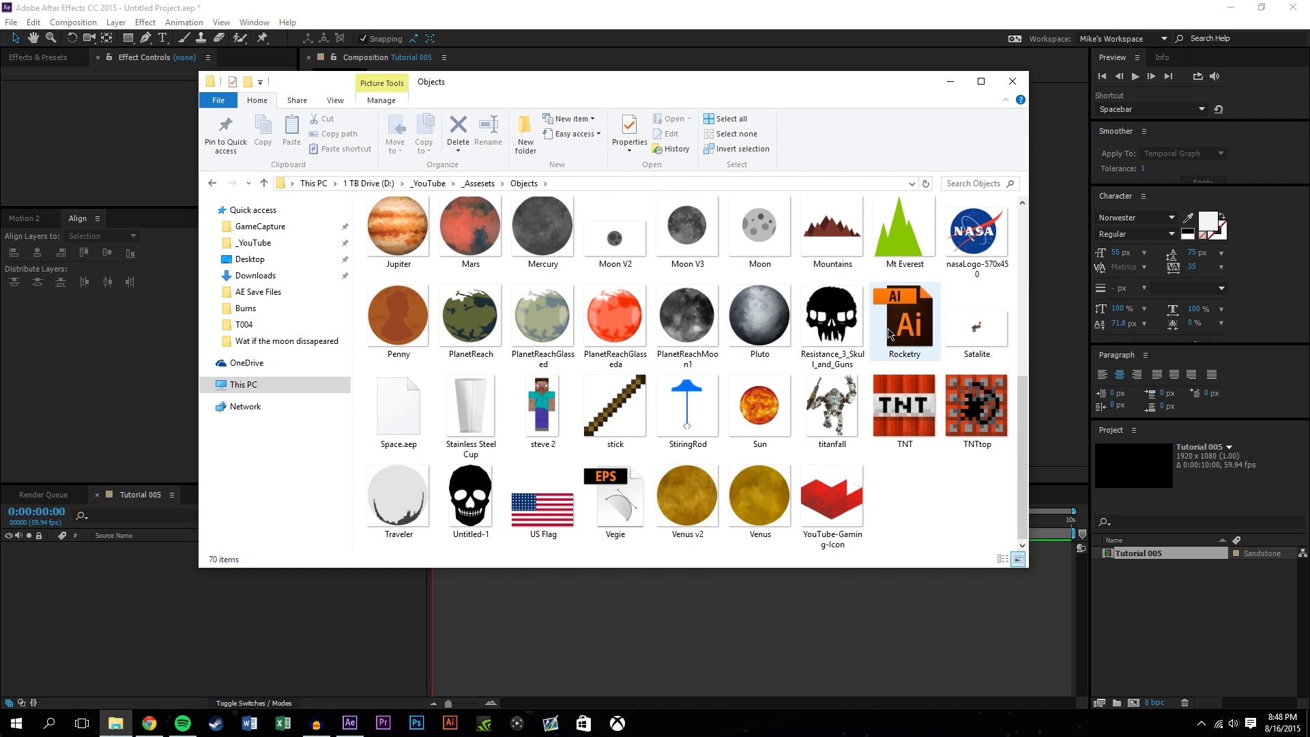
{"action": "scroll", "coordinate": [1021, 398], "scroll_direction": "up", "scroll_amount": 1}
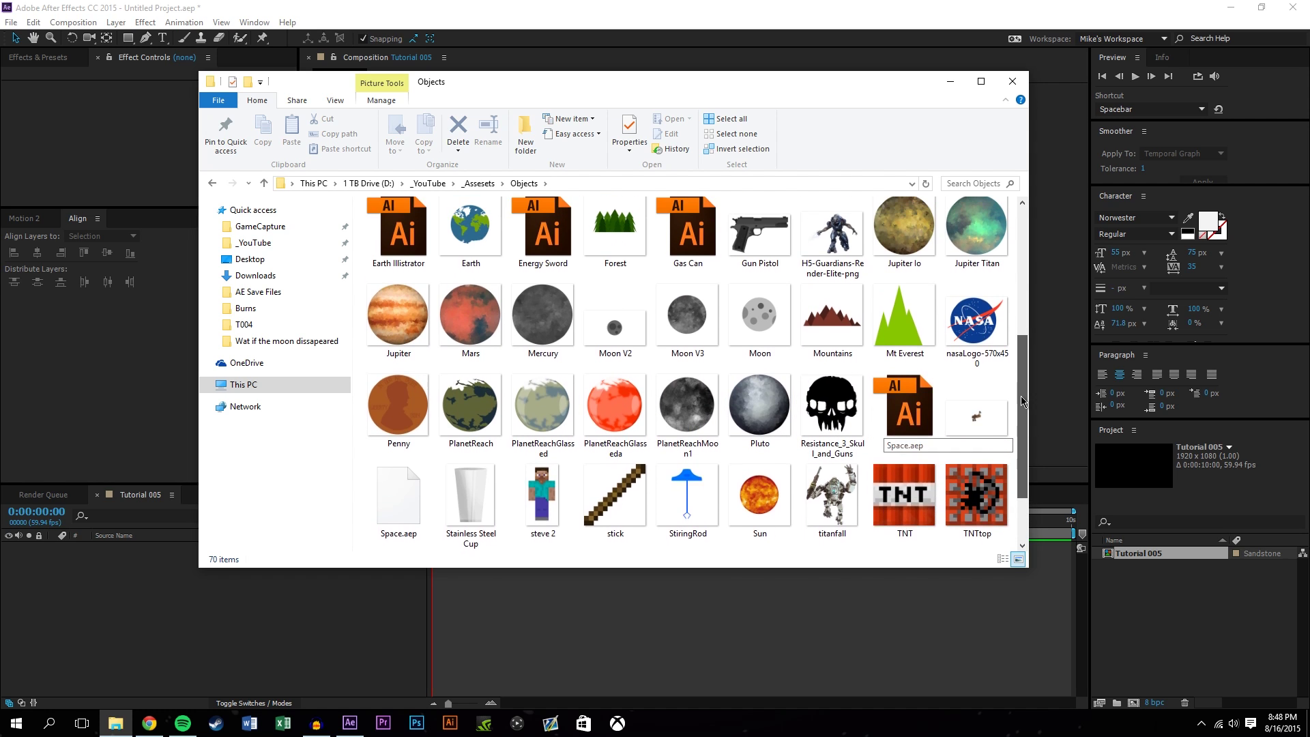
{"action": "mouse_move", "coordinate": [1021, 399]}
{"action": "left_mouse_down"}
{"action": "mouse_move", "coordinate": [1018, 259]}
{"action": "mouse_move", "coordinate": [1012, 437]}
{"action": "mouse_move", "coordinate": [1015, 418]}
{"action": "left_mouse_up"}
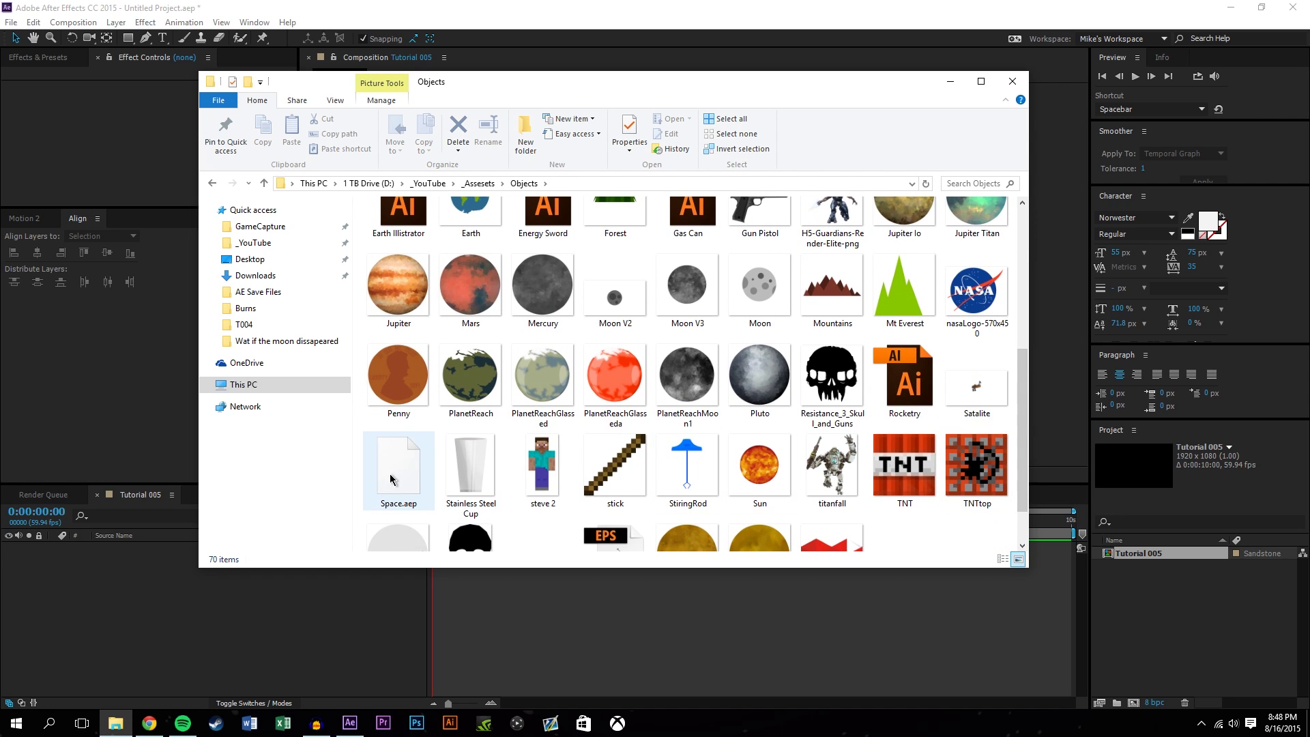
{"action": "left_click_drag", "start_coordinate": [394, 480], "coordinate": [1205, 654]}
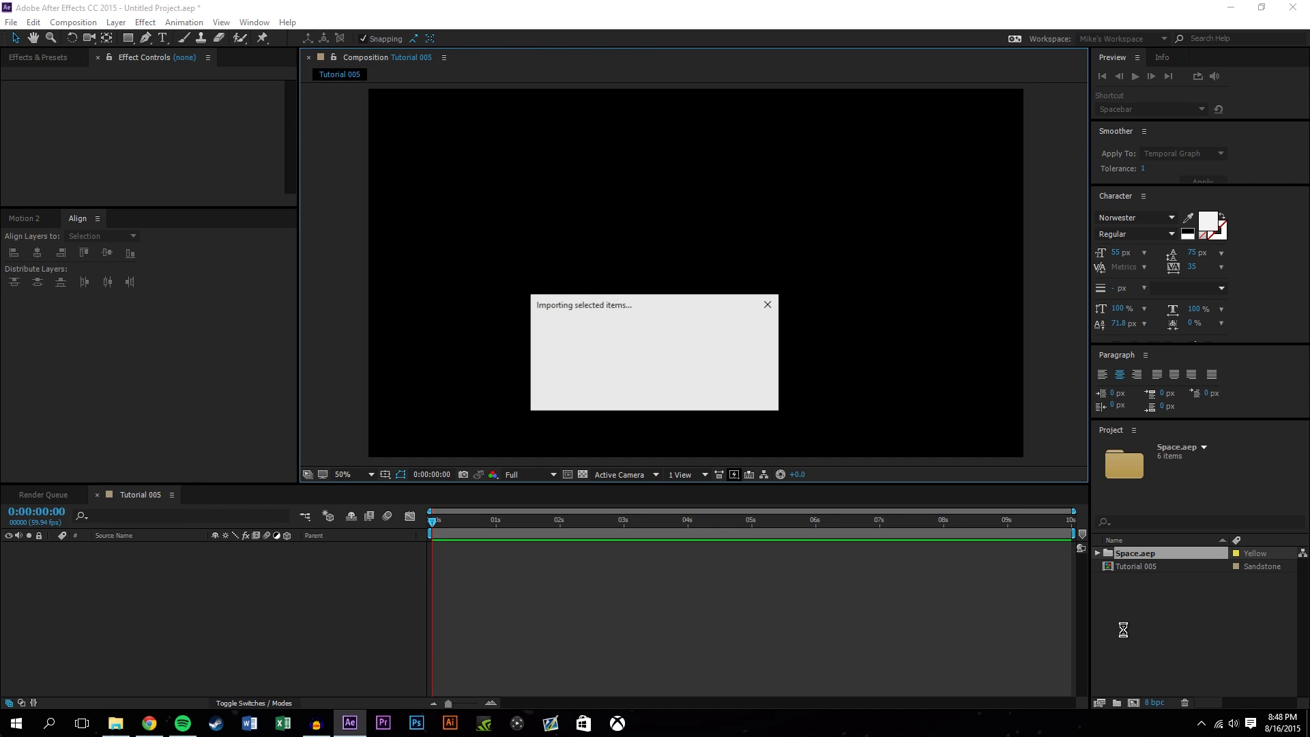
{"action": "left_click", "coordinate": [1142, 624]}
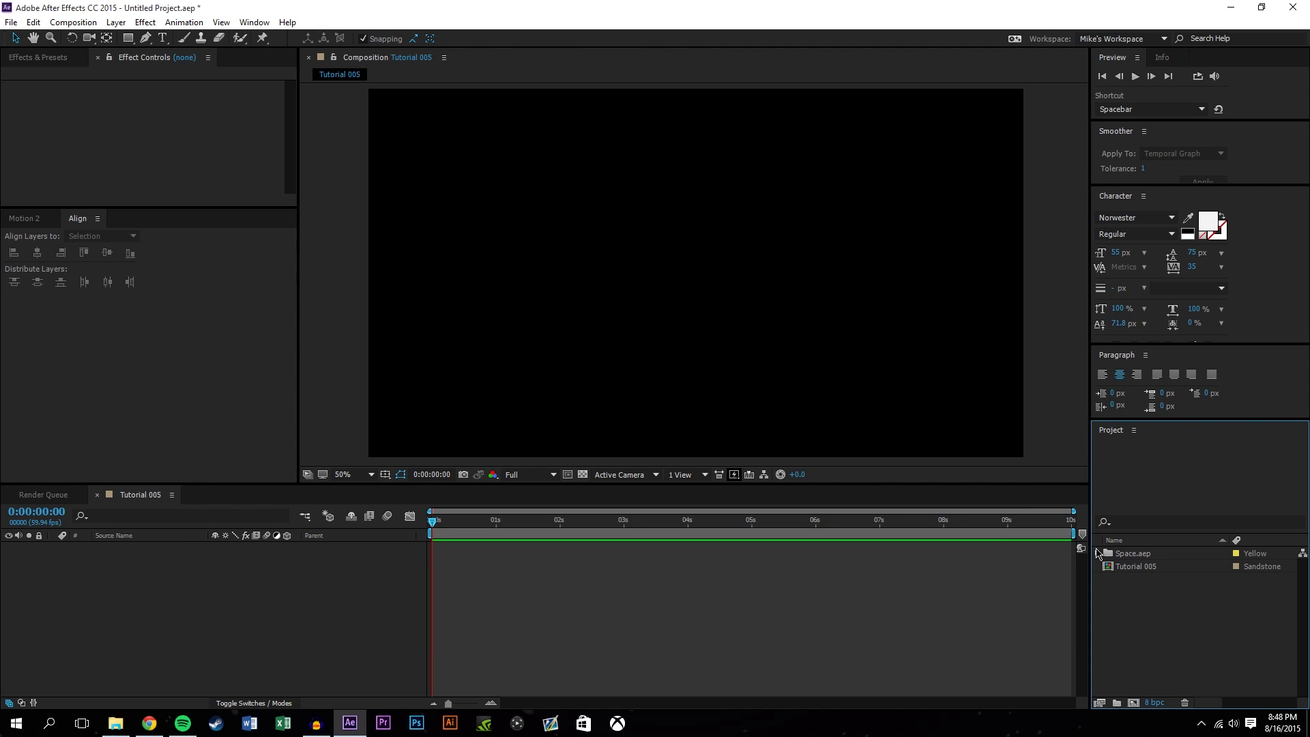
- Add the Background composition from the imported Space.aep folder to the Tutorial 005 composition, centred in the frame
{"action": "left_click", "coordinate": [1097, 554]}
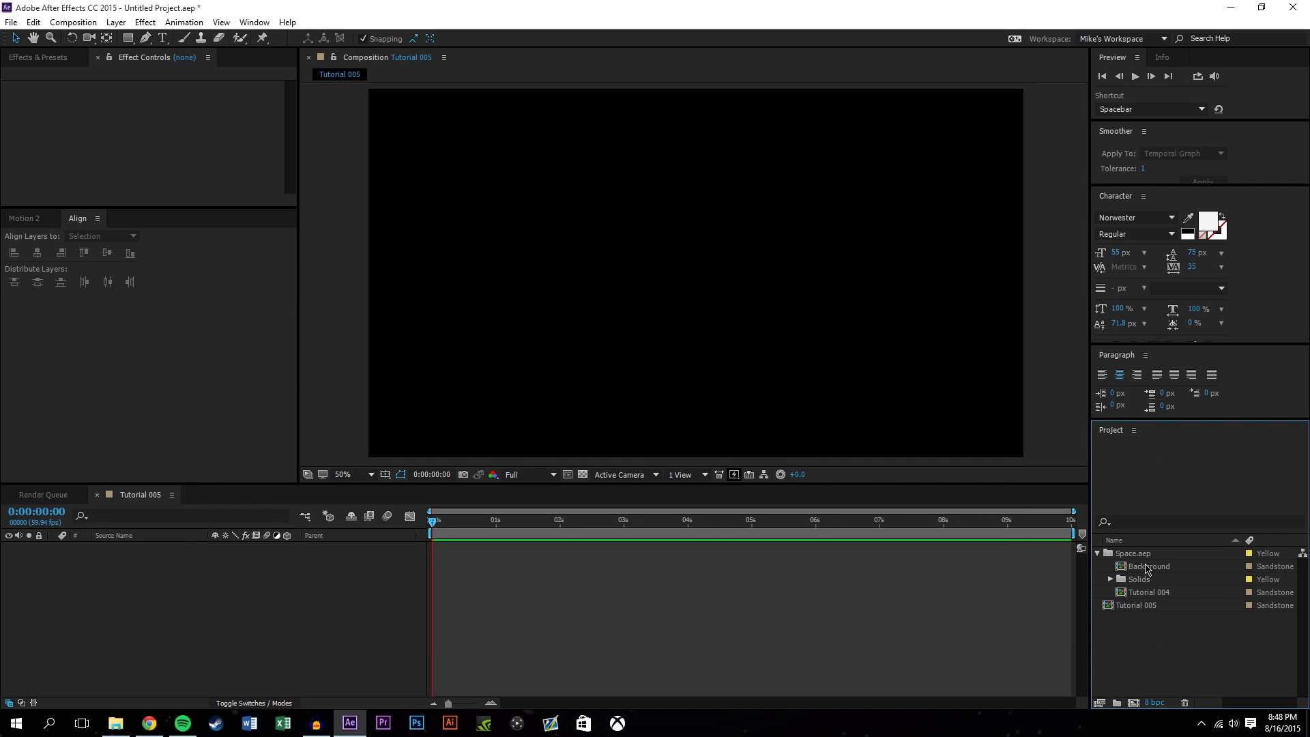
{"action": "left_click_drag", "start_coordinate": [1146, 567], "coordinate": [692, 273]}
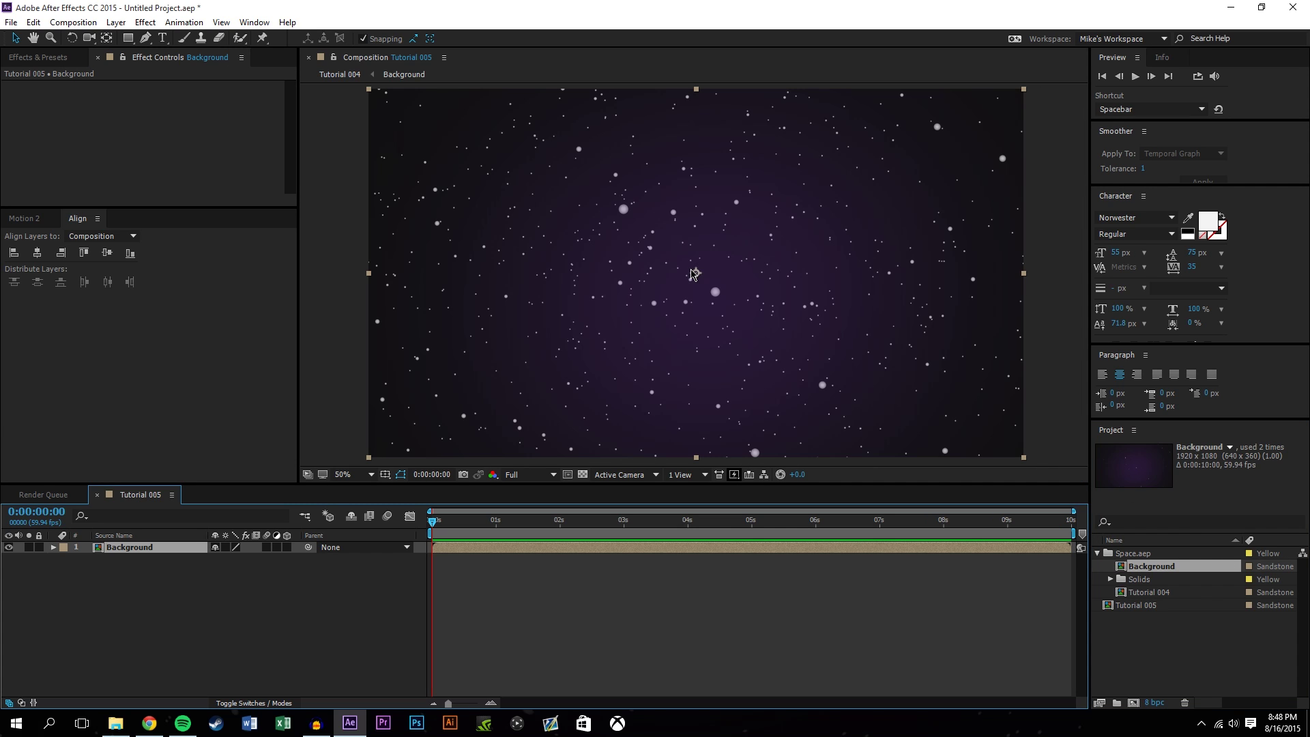
{"action": "scroll", "coordinate": [694, 273], "scroll_direction": "down", "scroll_amount": 2}
{"action": "left_click", "coordinate": [921, 269]}
{"action": "scroll", "coordinate": [895, 288], "scroll_direction": "up", "scroll_amount": 2}
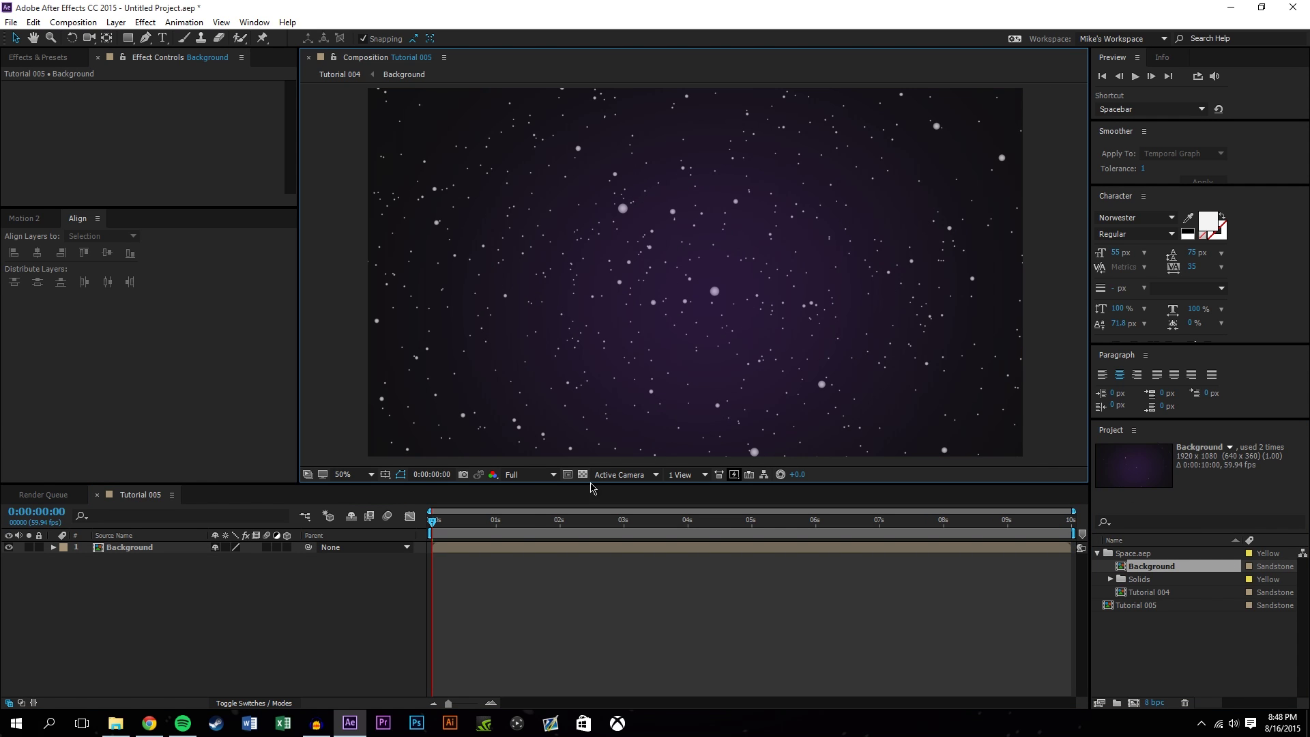
{"action": "left_click", "coordinate": [472, 522]}
{"action": "left_click_drag", "start_coordinate": [913, 589], "coordinate": [419, 486]}
{"action": "key", "text": "comma"}
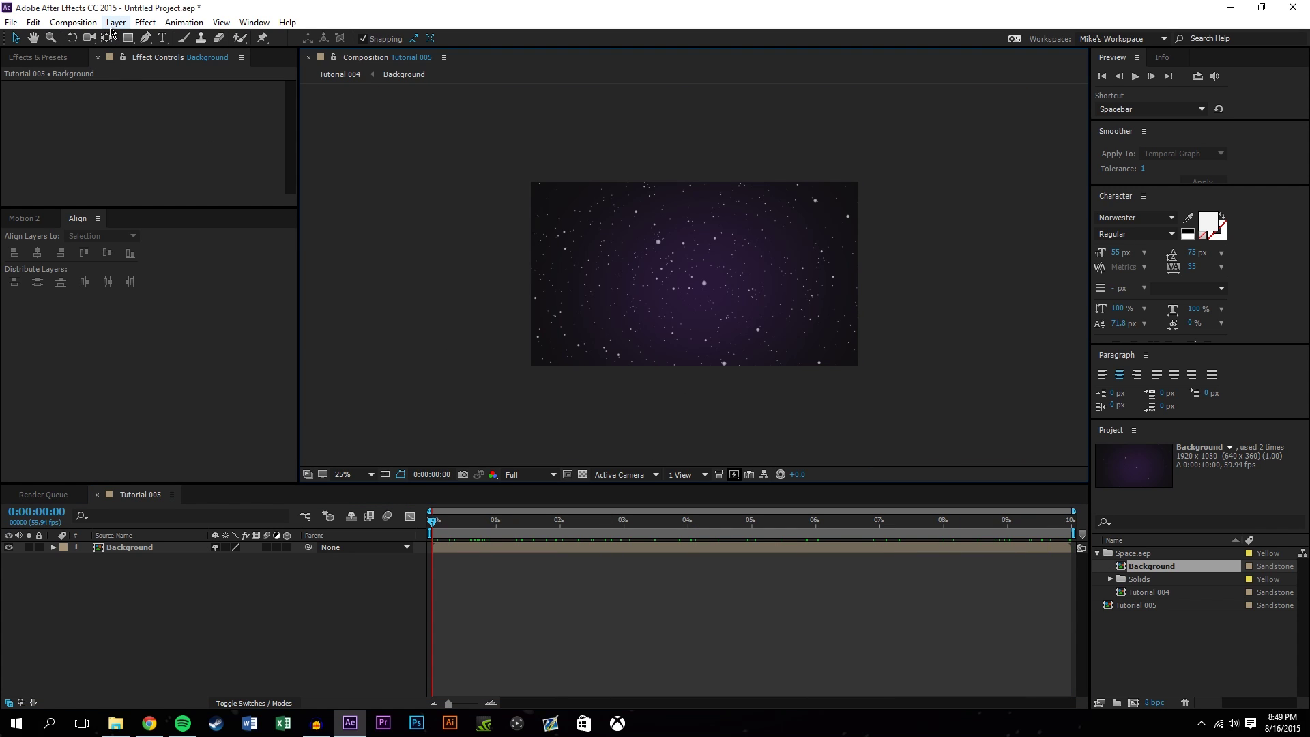
- Create a second new composition named Earth Comp
{"action": "left_click", "coordinate": [65, 24]}
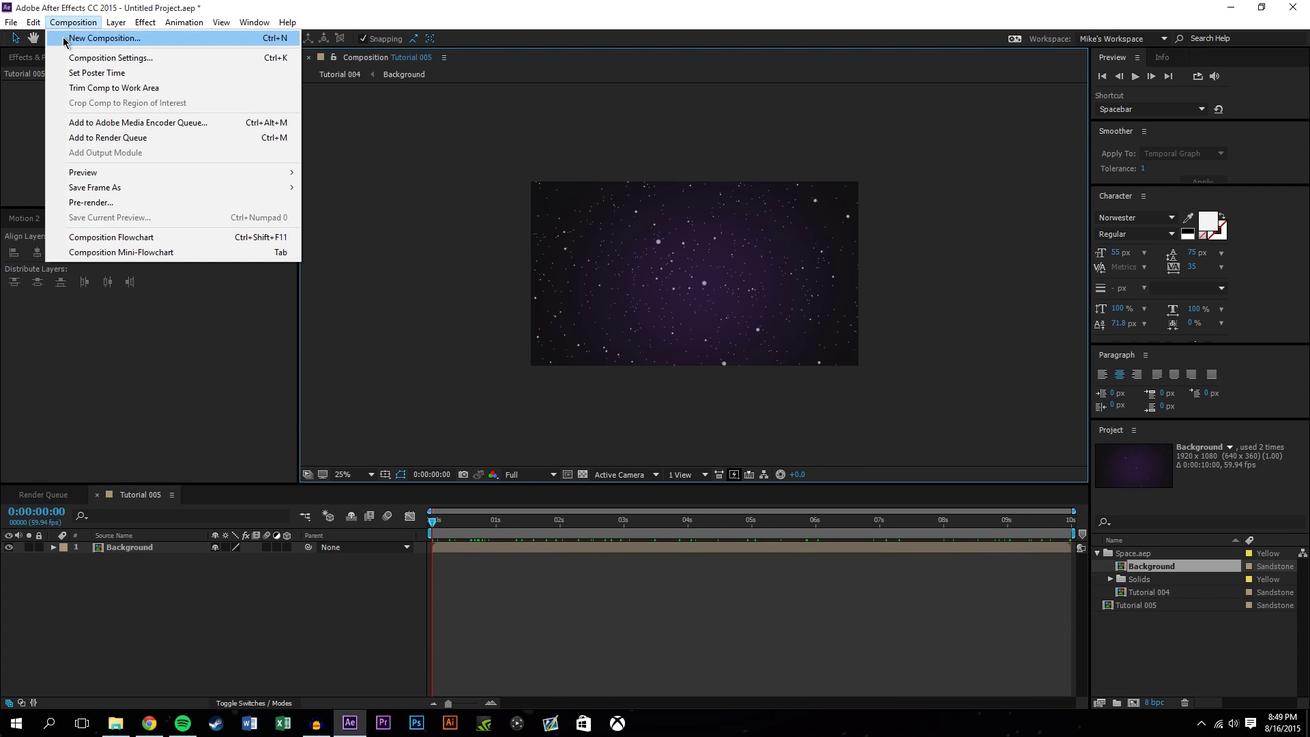
{"action": "left_click", "coordinate": [65, 40]}
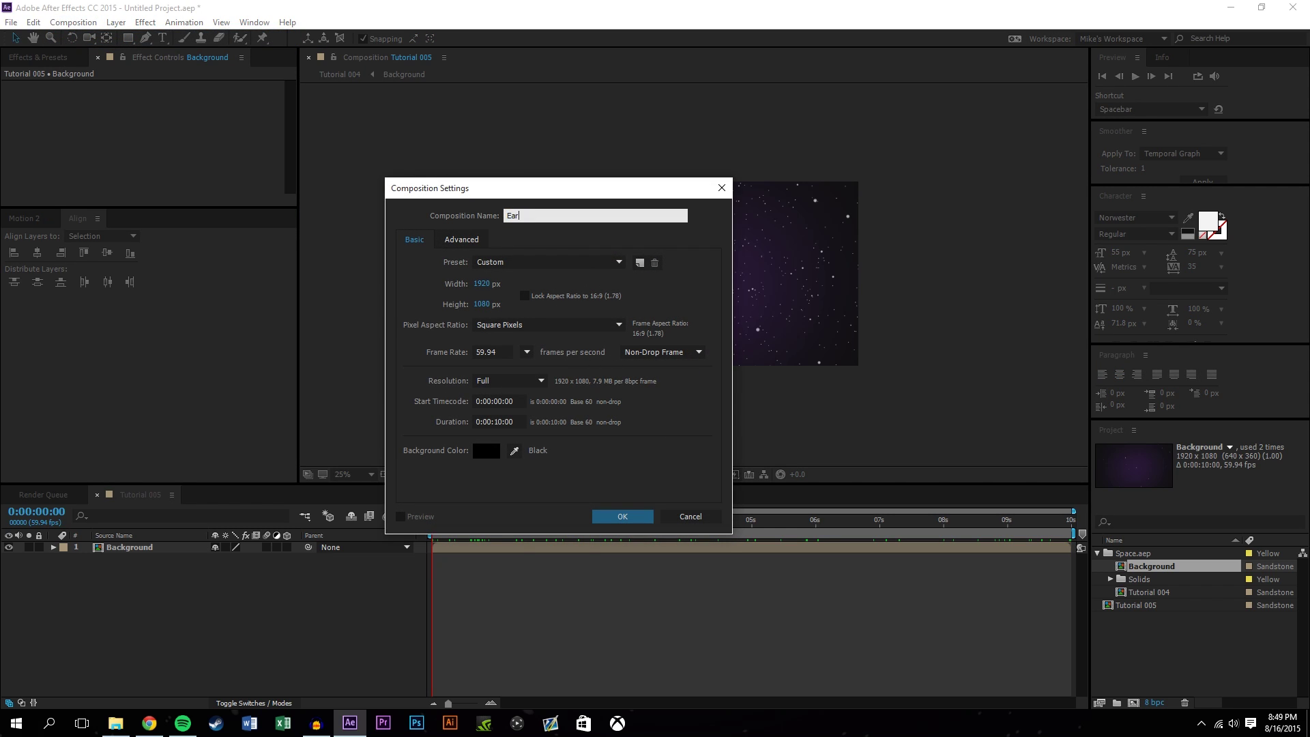
{"action": "type", "text": "Earth Comp"}
{"action": "key", "text": "Return"}
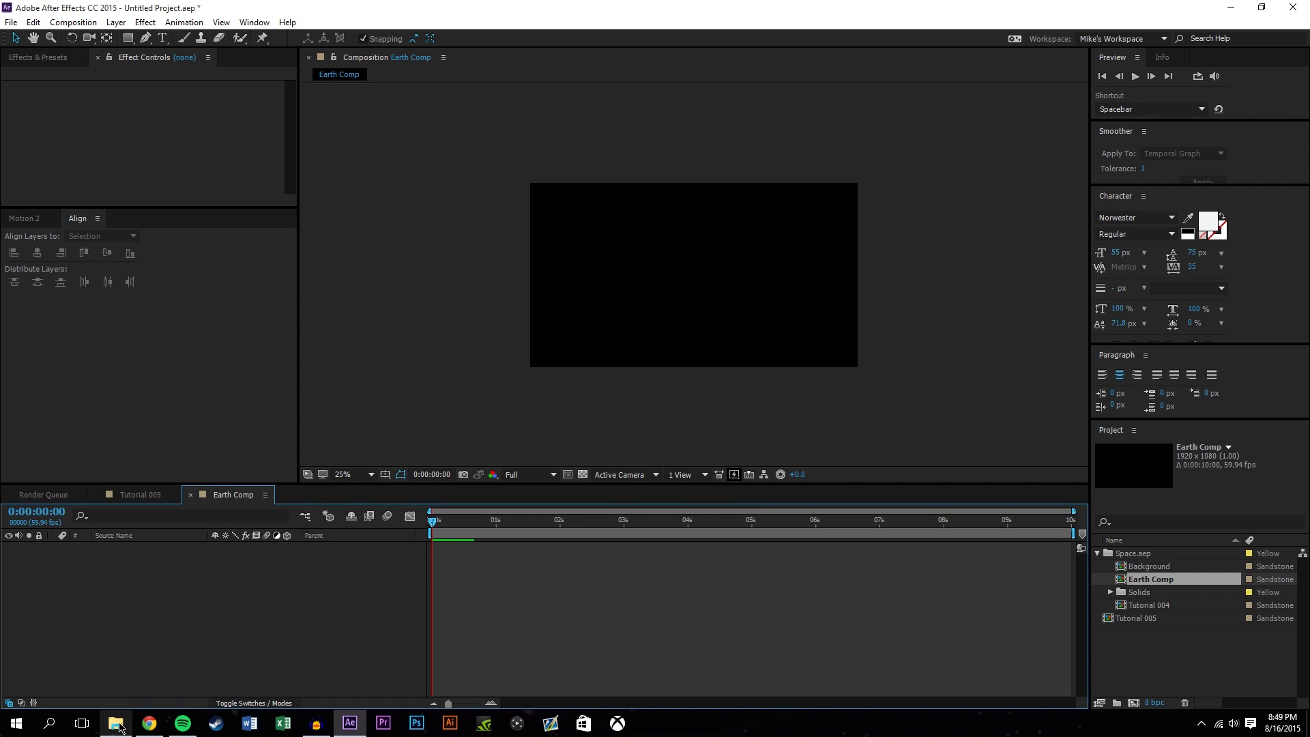
- Import the Earth Illistrator file from the Objects folder as a Composition with Layer Size footage dimensions
{"action": "left_click", "coordinate": [118, 728]}
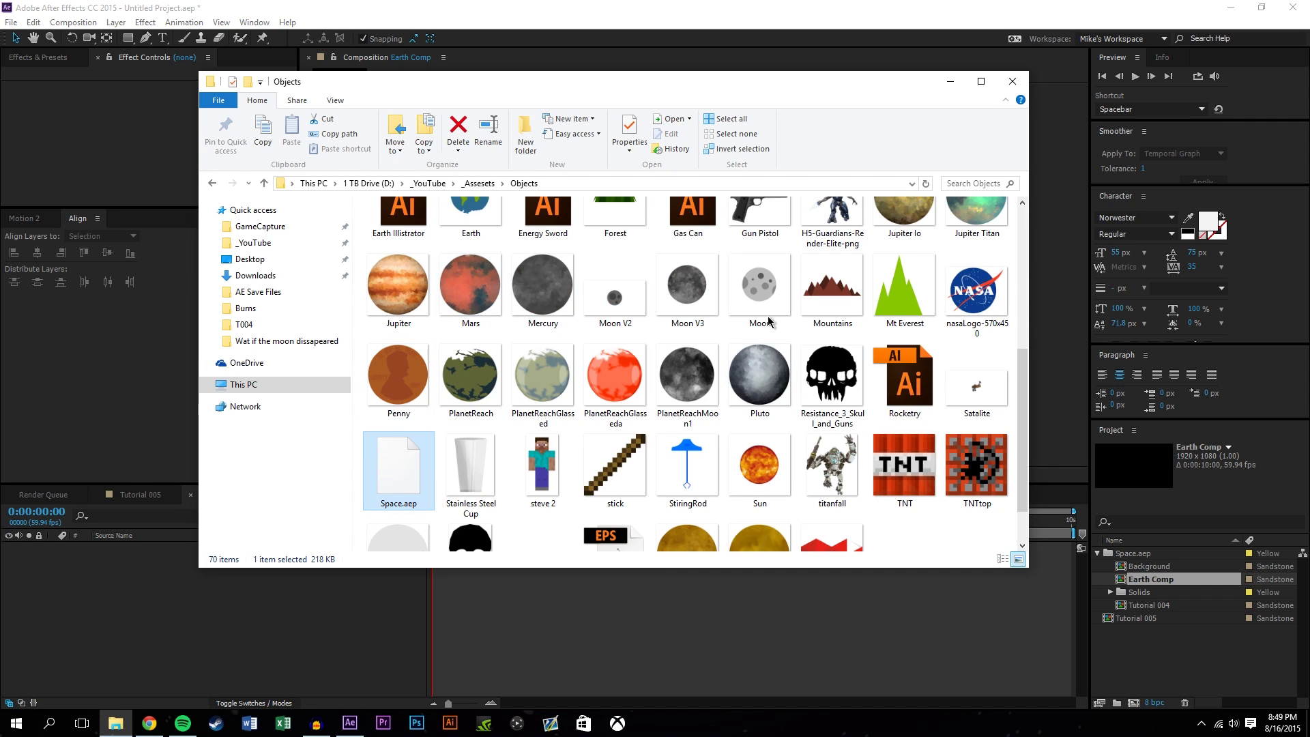
{"action": "left_click_drag", "start_coordinate": [1029, 428], "coordinate": [1017, 387]}
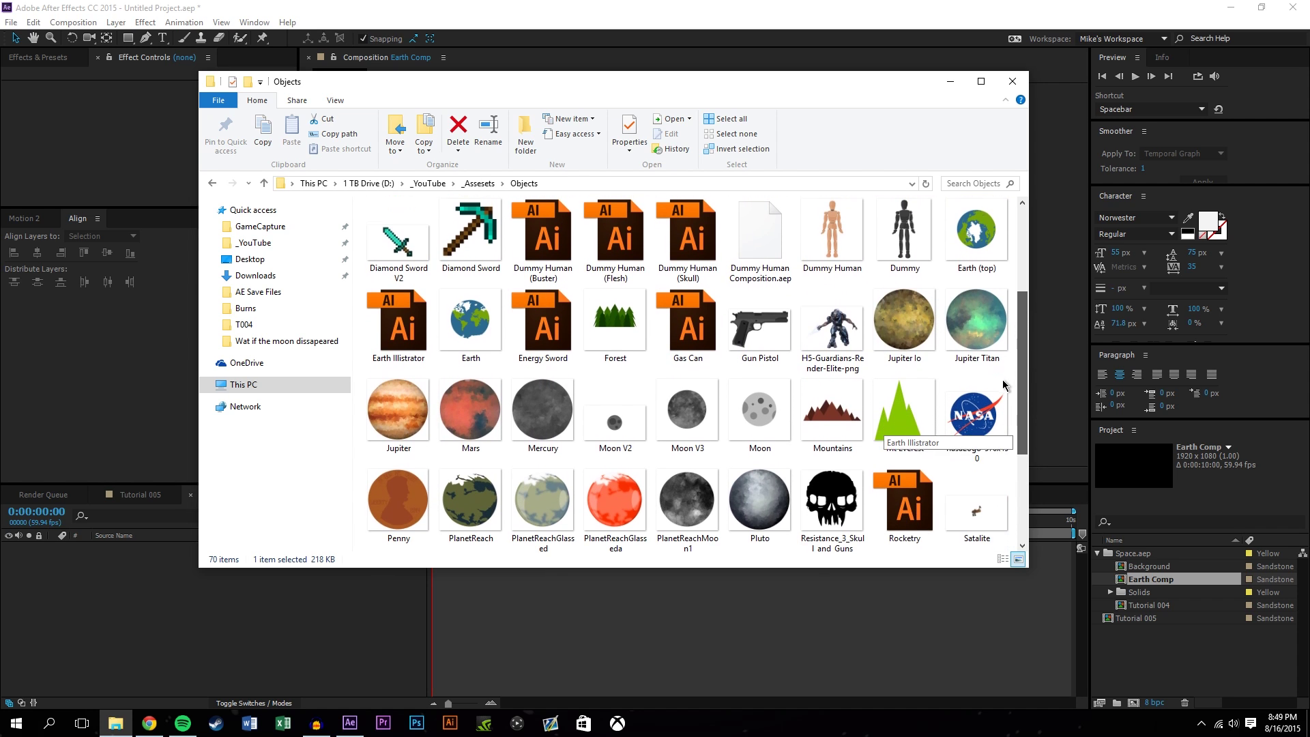
{"action": "left_click_drag", "start_coordinate": [399, 319], "coordinate": [1173, 660]}
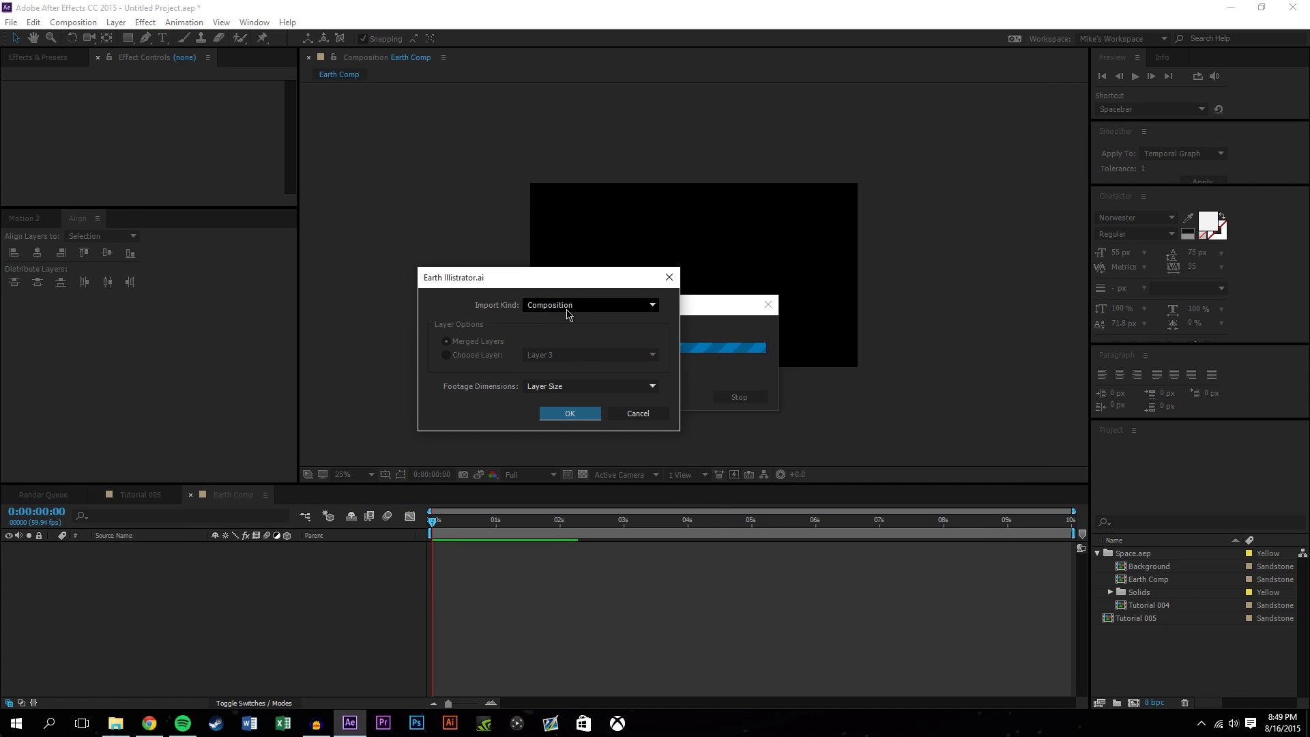
{"action": "left_click", "coordinate": [570, 414]}
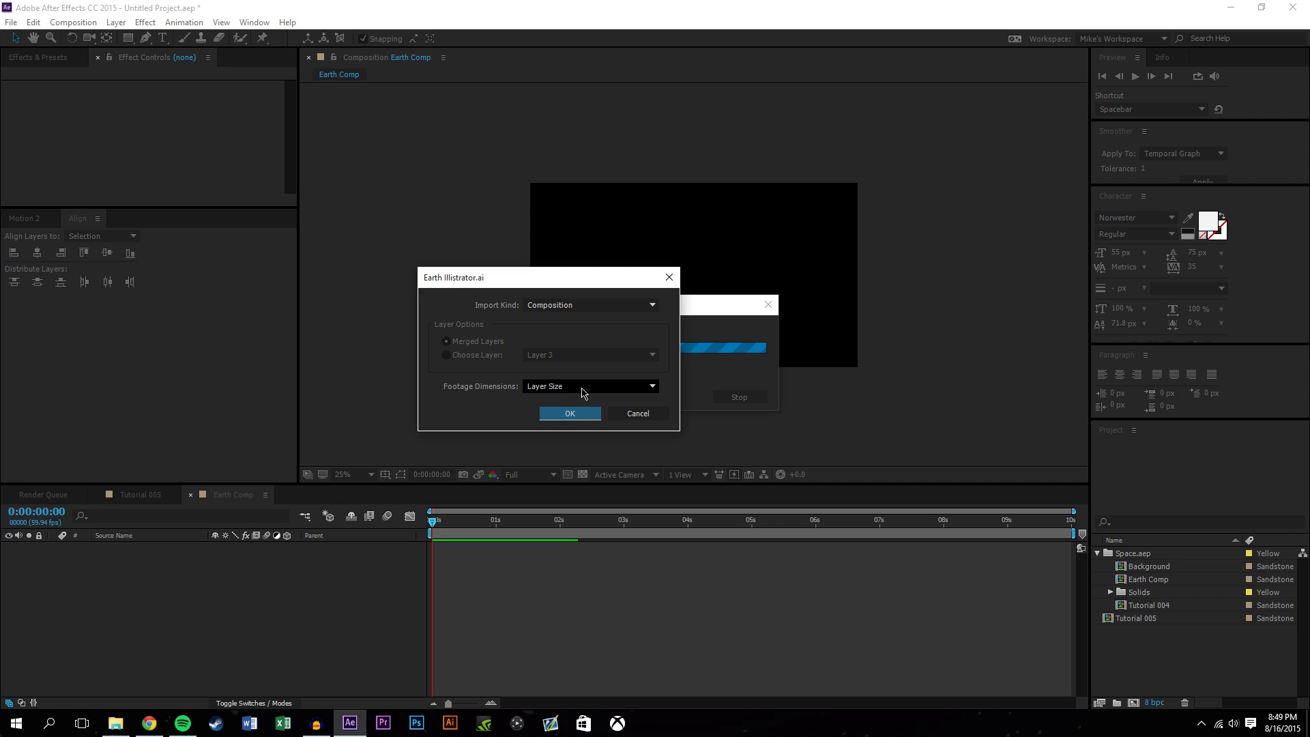
{"action": "left_click", "coordinate": [584, 416]}
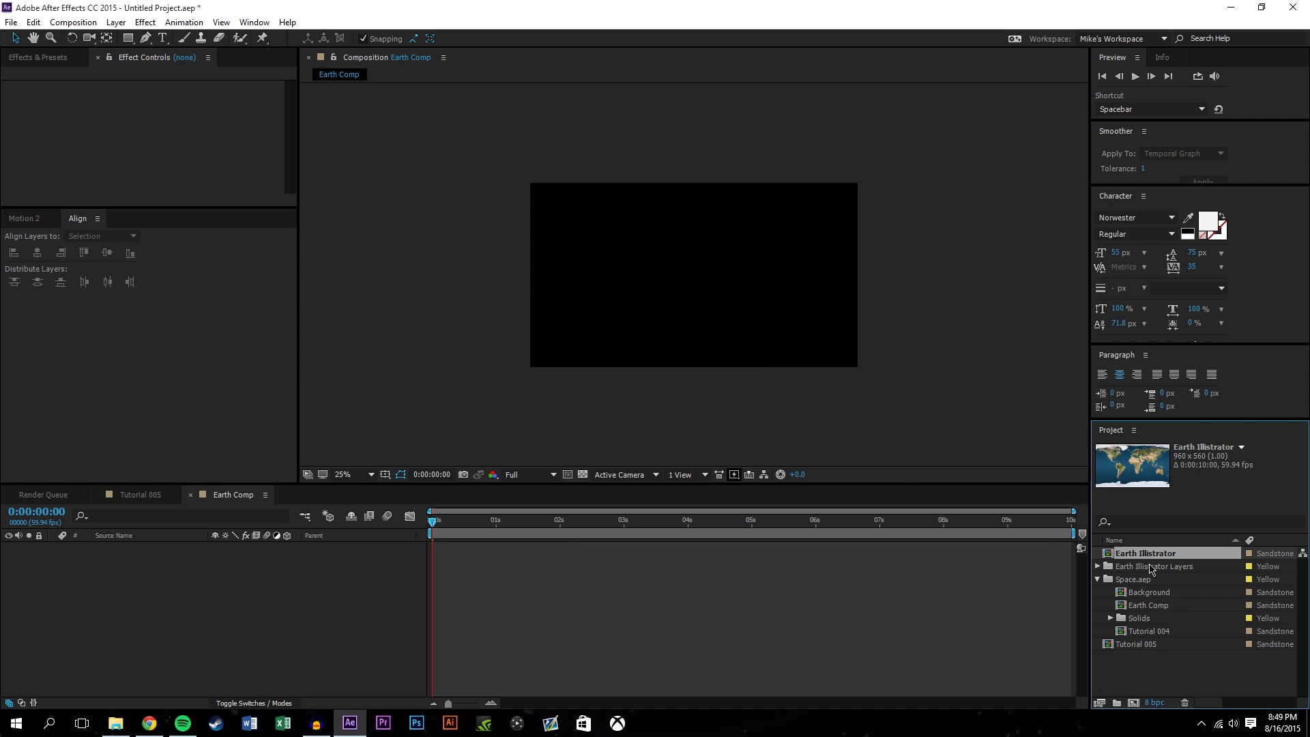
- Open the Earth Illistrator composition and make the hidden Layer 3, Layer 1 and Layer 4 visible
{"action": "double_click", "coordinate": [1154, 555]}
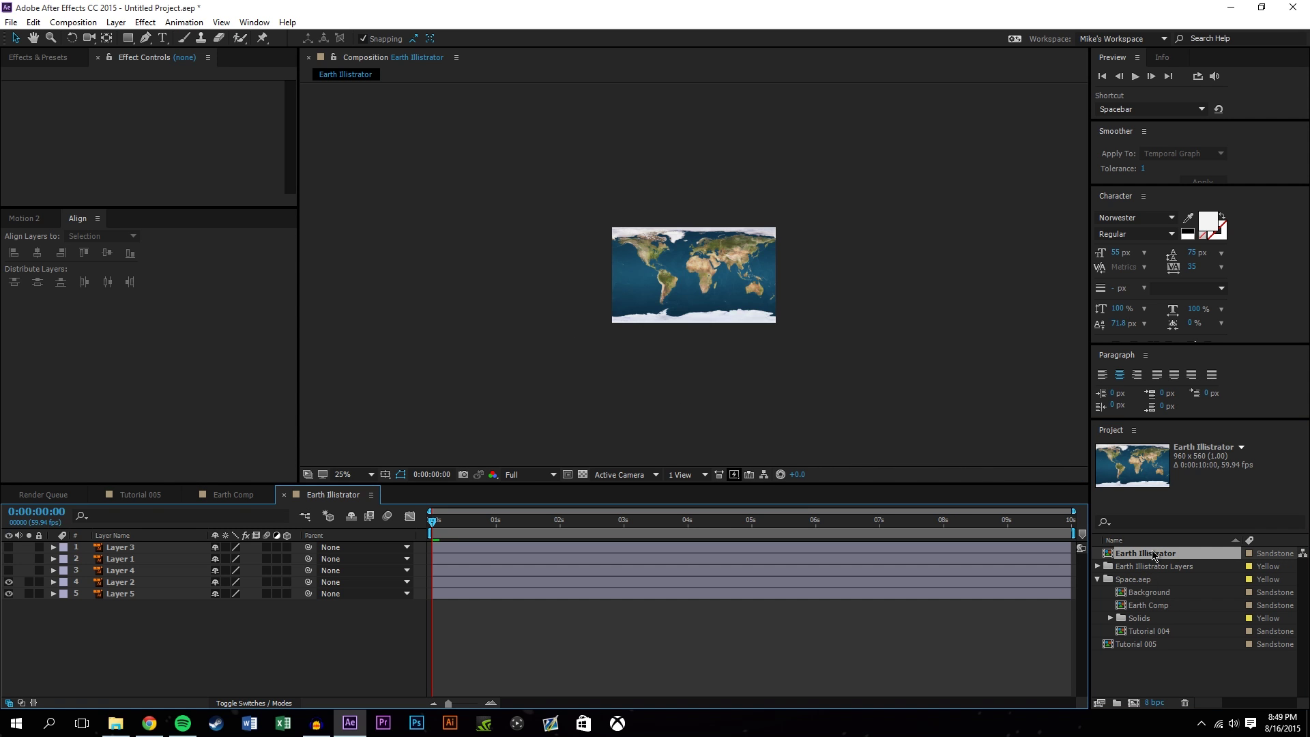
{"action": "scroll", "coordinate": [727, 330], "scroll_direction": "up", "scroll_amount": 2}
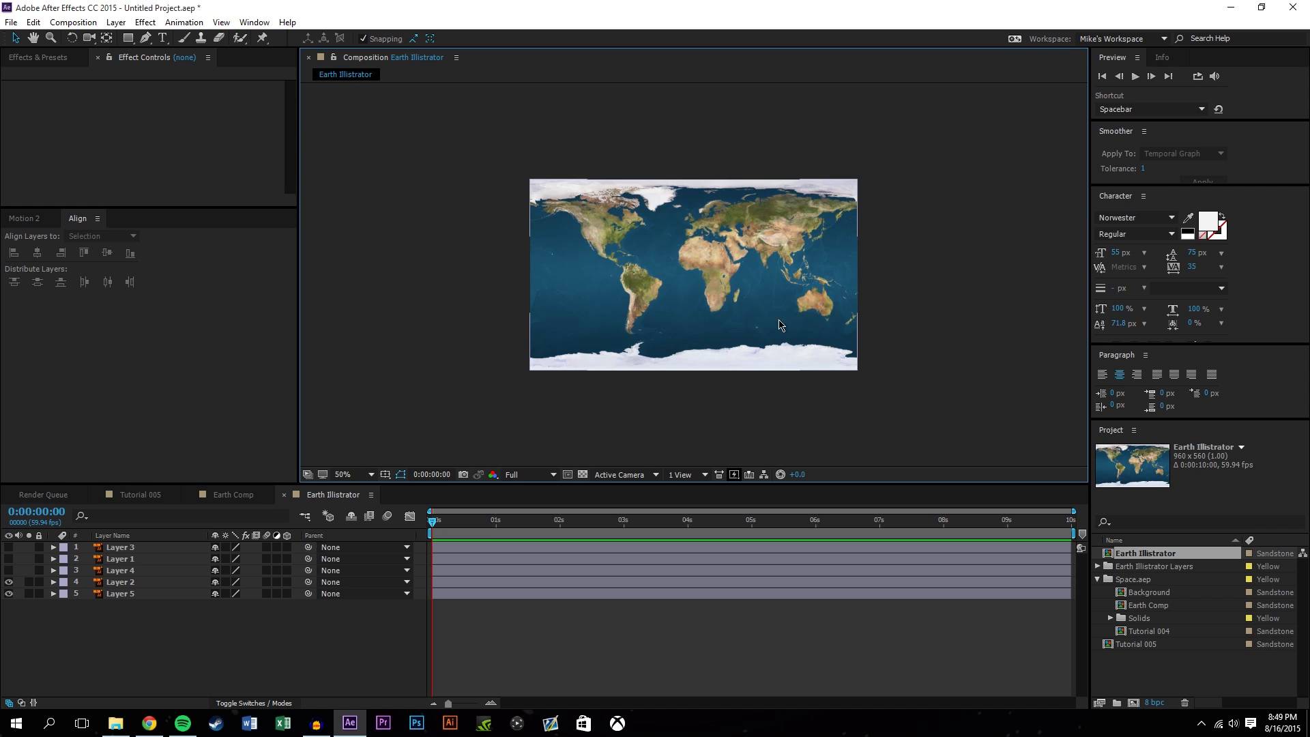
{"action": "scroll", "coordinate": [746, 333], "scroll_direction": "up", "scroll_amount": 1}
{"action": "scroll", "coordinate": [683, 375], "scroll_direction": "down", "scroll_amount": 1}
{"action": "left_click", "coordinate": [159, 632]}
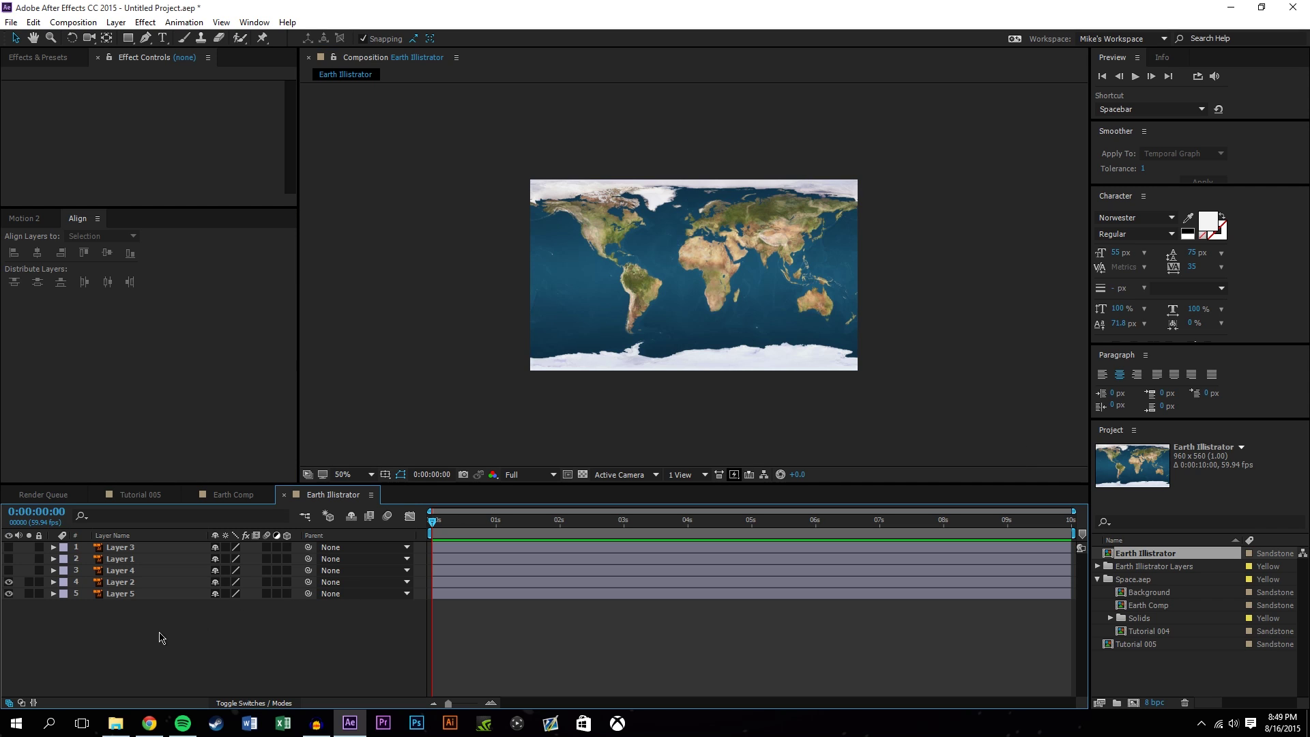
{"action": "left_click", "coordinate": [8, 582]}
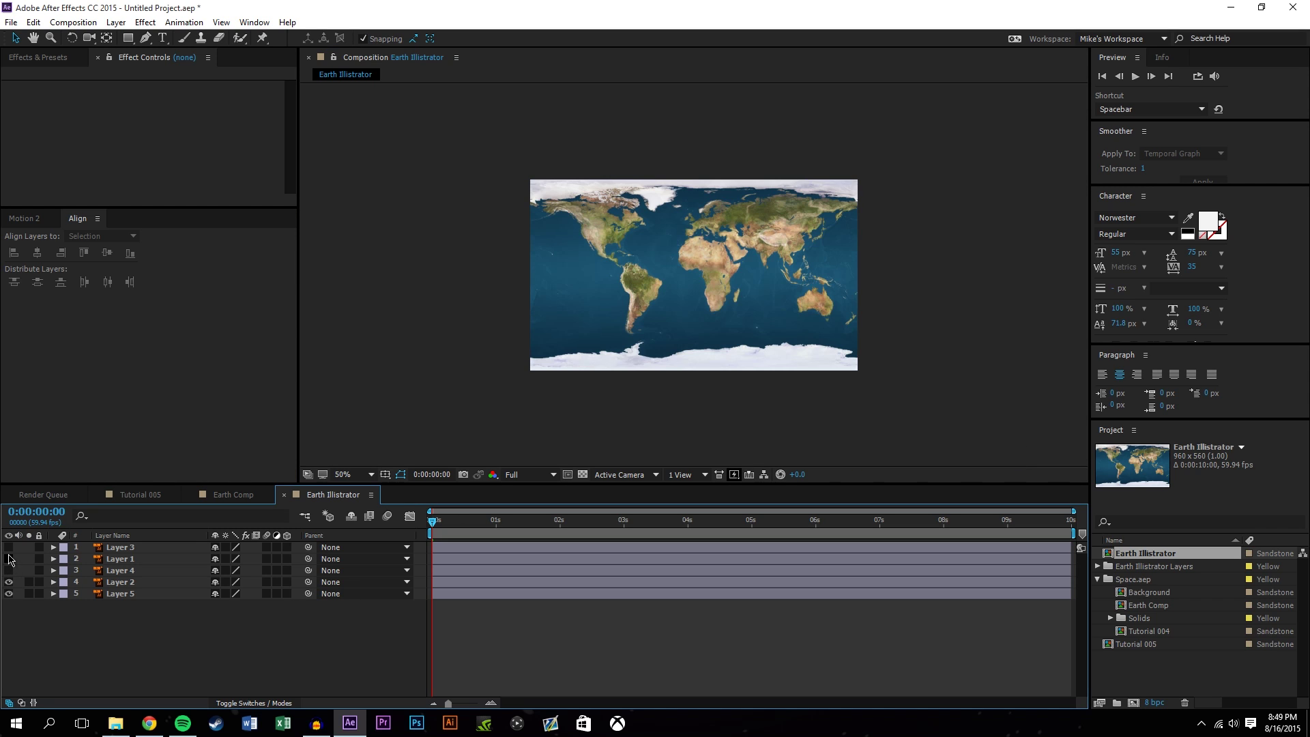
{"action": "left_click", "coordinate": [9, 558]}
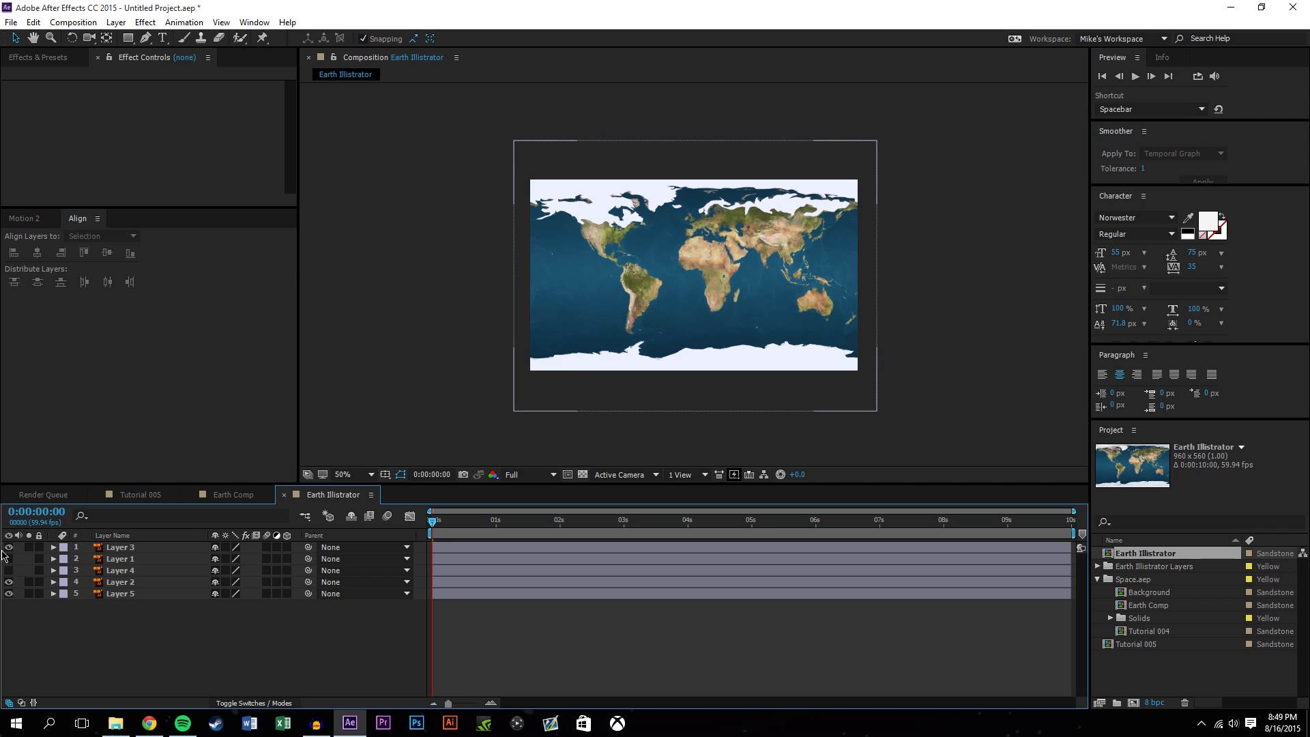
{"action": "left_click", "coordinate": [8, 570]}
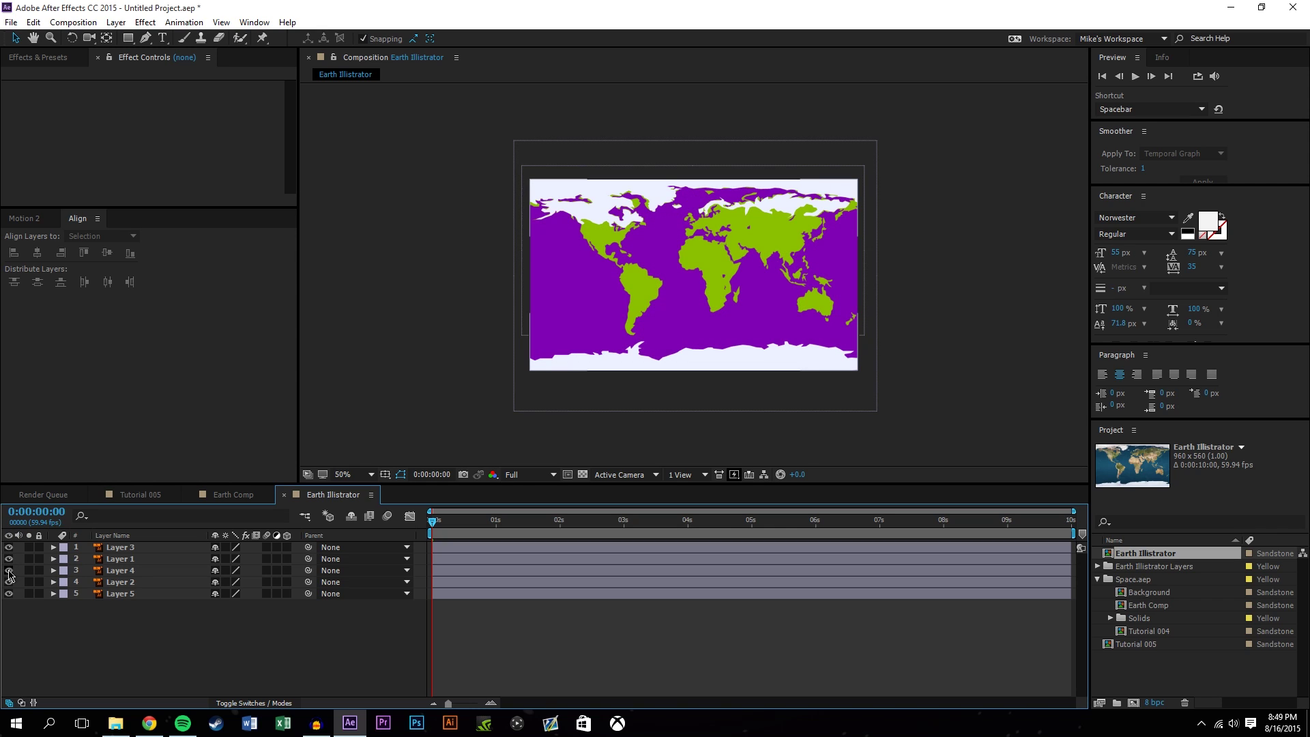
- Delete Layer 2 and Layer 5 from the Earth Illistrator composition
{"action": "left_click", "coordinate": [121, 584]}
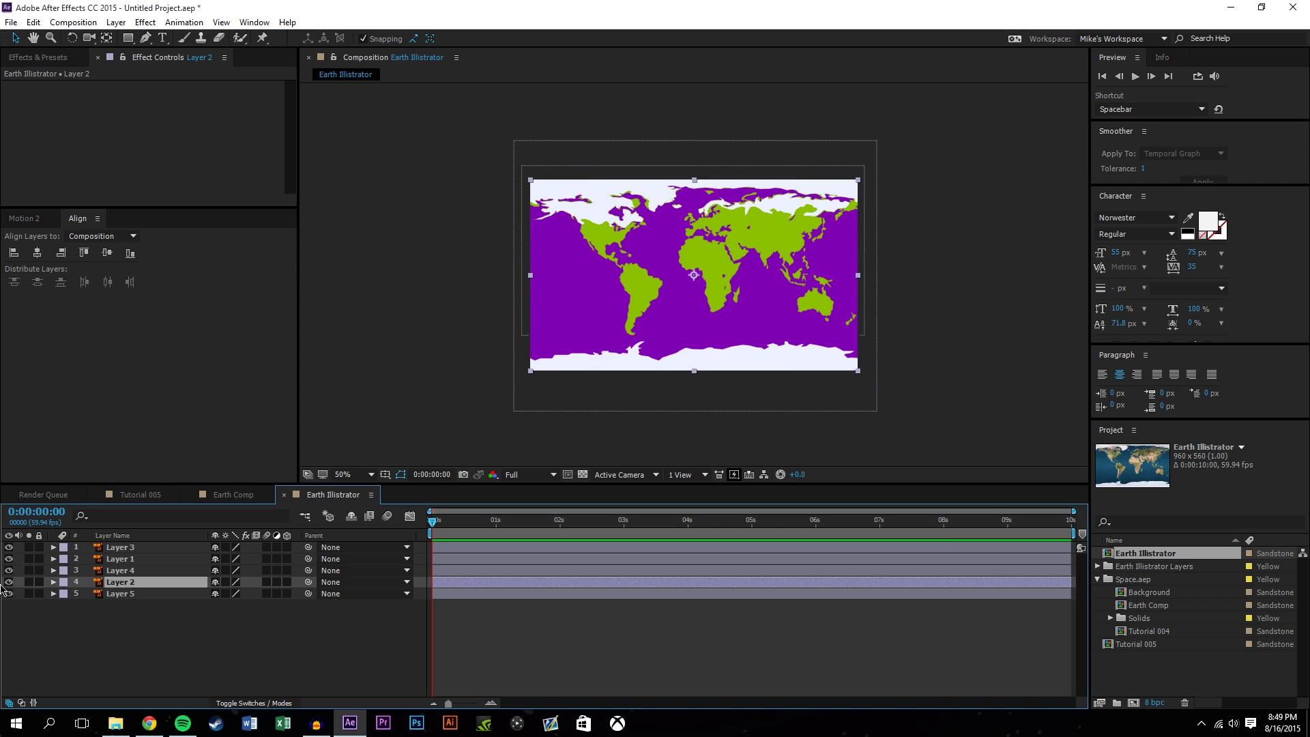
{"action": "left_click", "coordinate": [10, 582]}
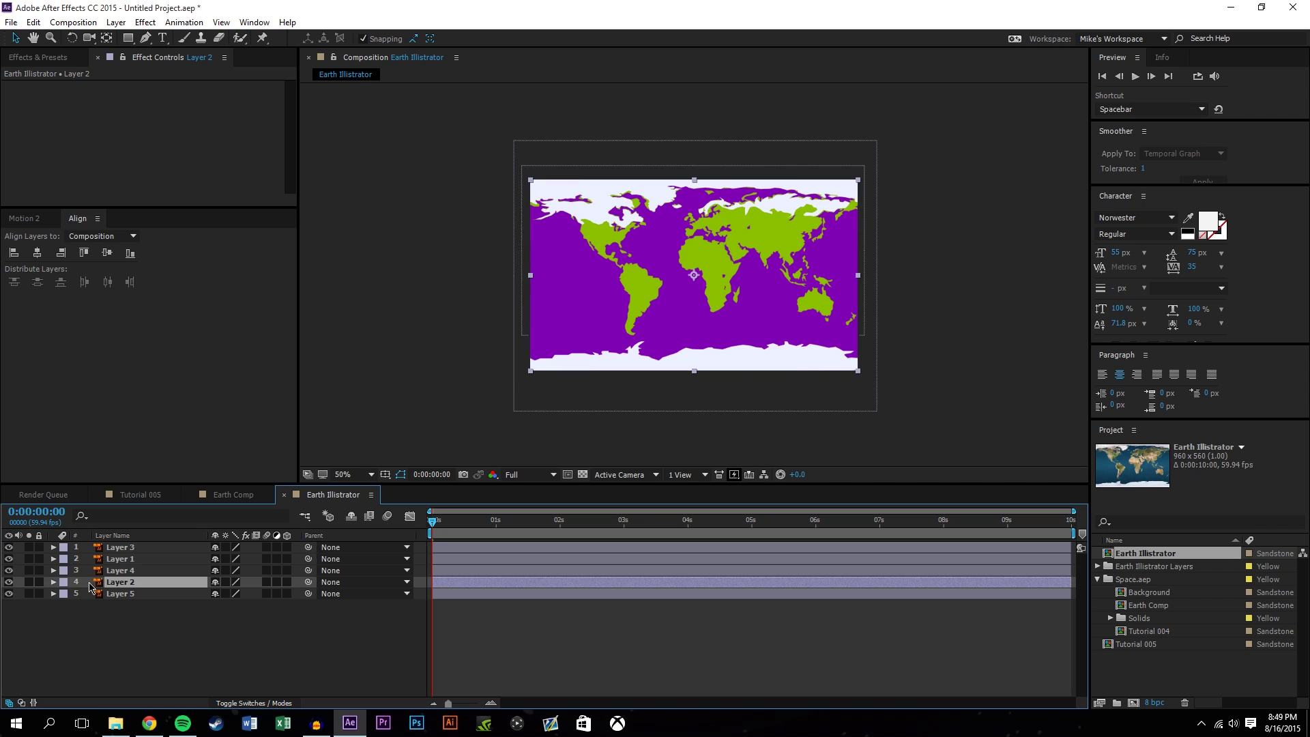
{"action": "key", "text": "Delete"}
{"action": "left_click", "coordinate": [127, 584]}
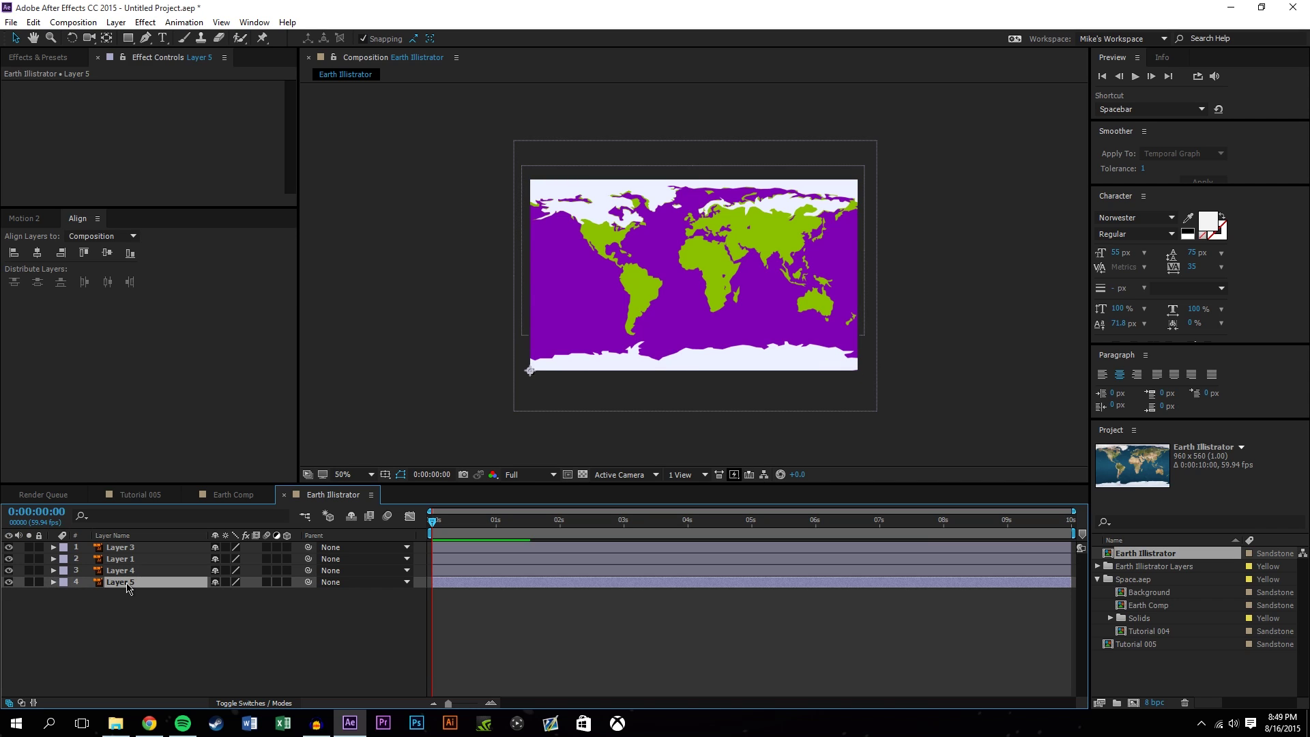
{"action": "key", "text": "Delete"}
- Apply the Fill effect from the Generate category to Layer 3, Layer 1 and Layer 4 together
{"action": "scroll", "coordinate": [805, 373], "scroll_direction": "up", "scroll_amount": 1}
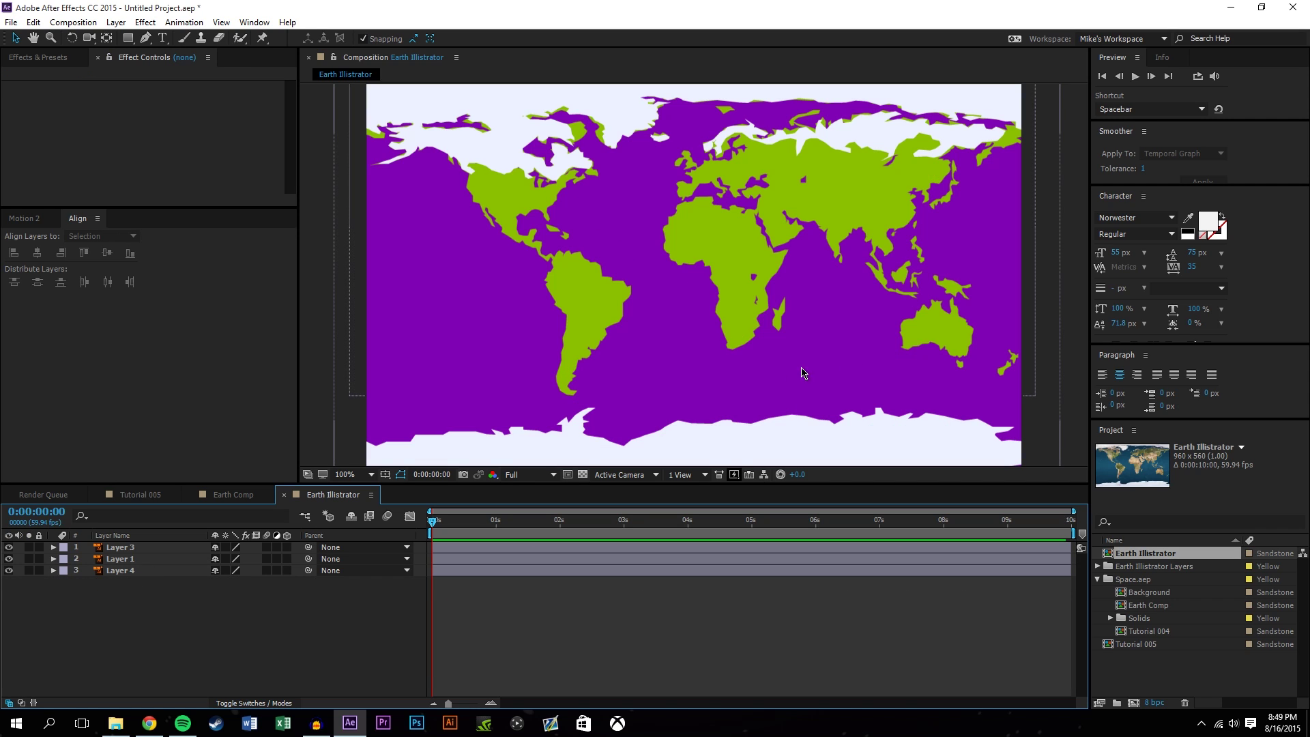
{"action": "left_click", "coordinate": [151, 548]}
{"action": "left_click", "coordinate": [145, 572], "text": "shift"}
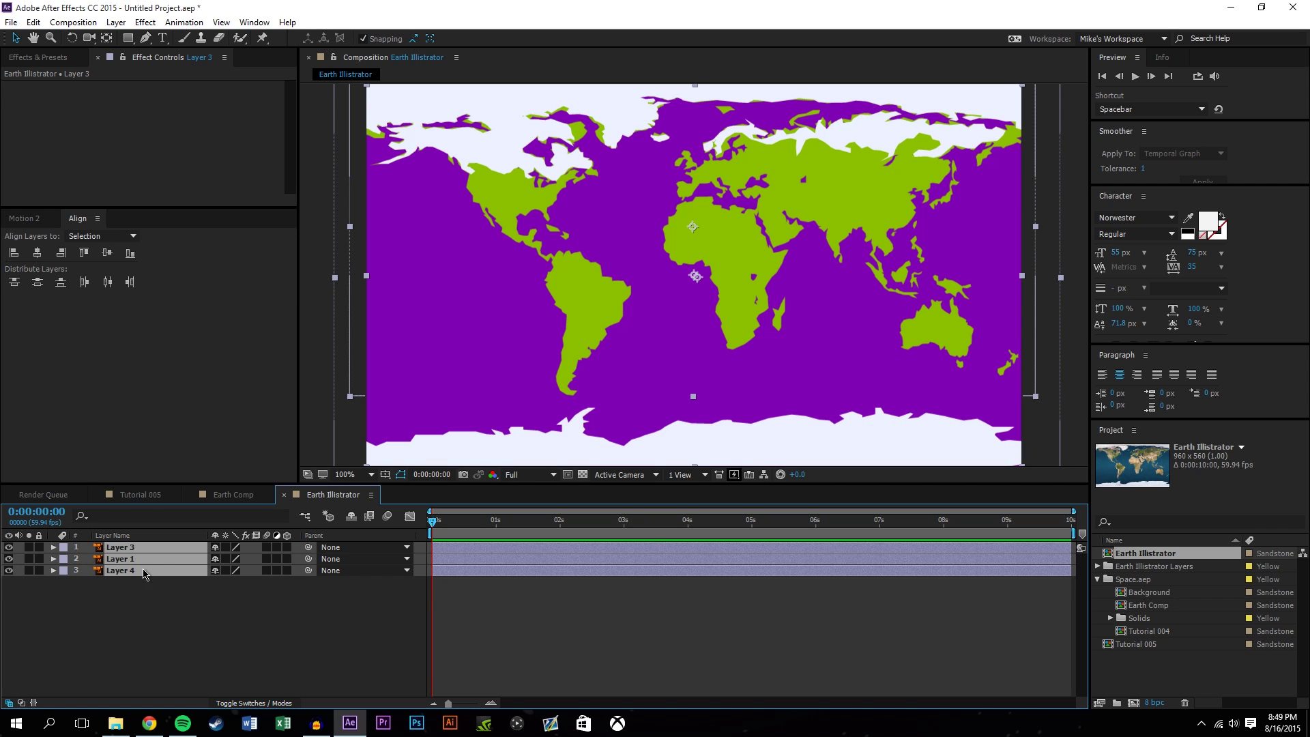
{"action": "left_click", "coordinate": [125, 25]}
{"action": "mouse_move", "coordinate": [146, 22]}
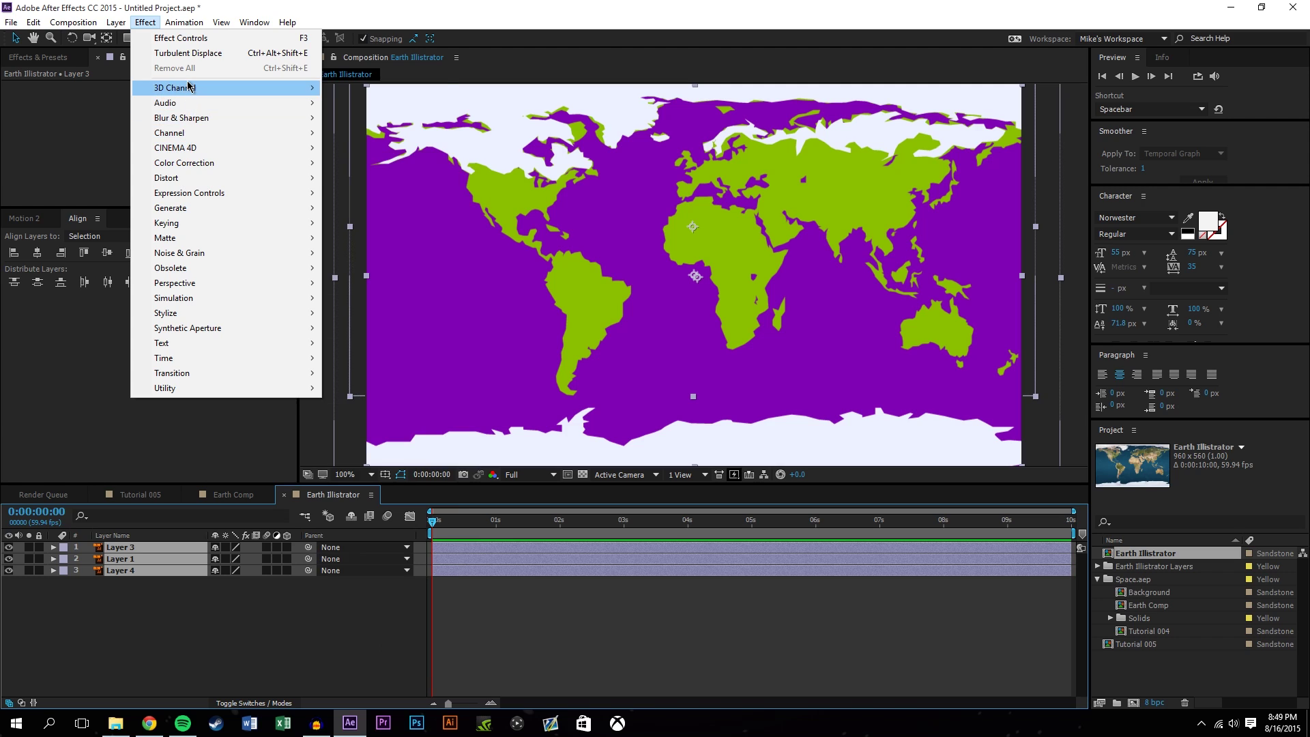
{"action": "mouse_move", "coordinate": [265, 205]}
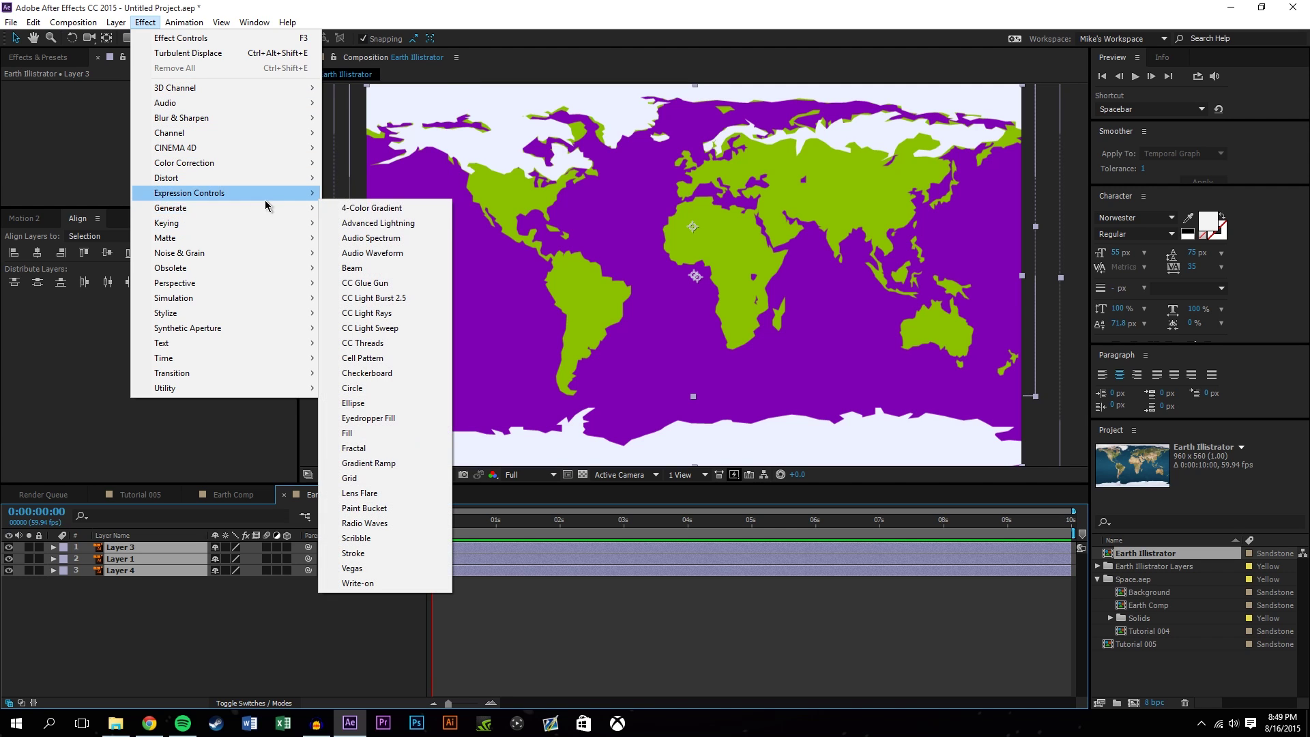
{"action": "left_click", "coordinate": [352, 432]}
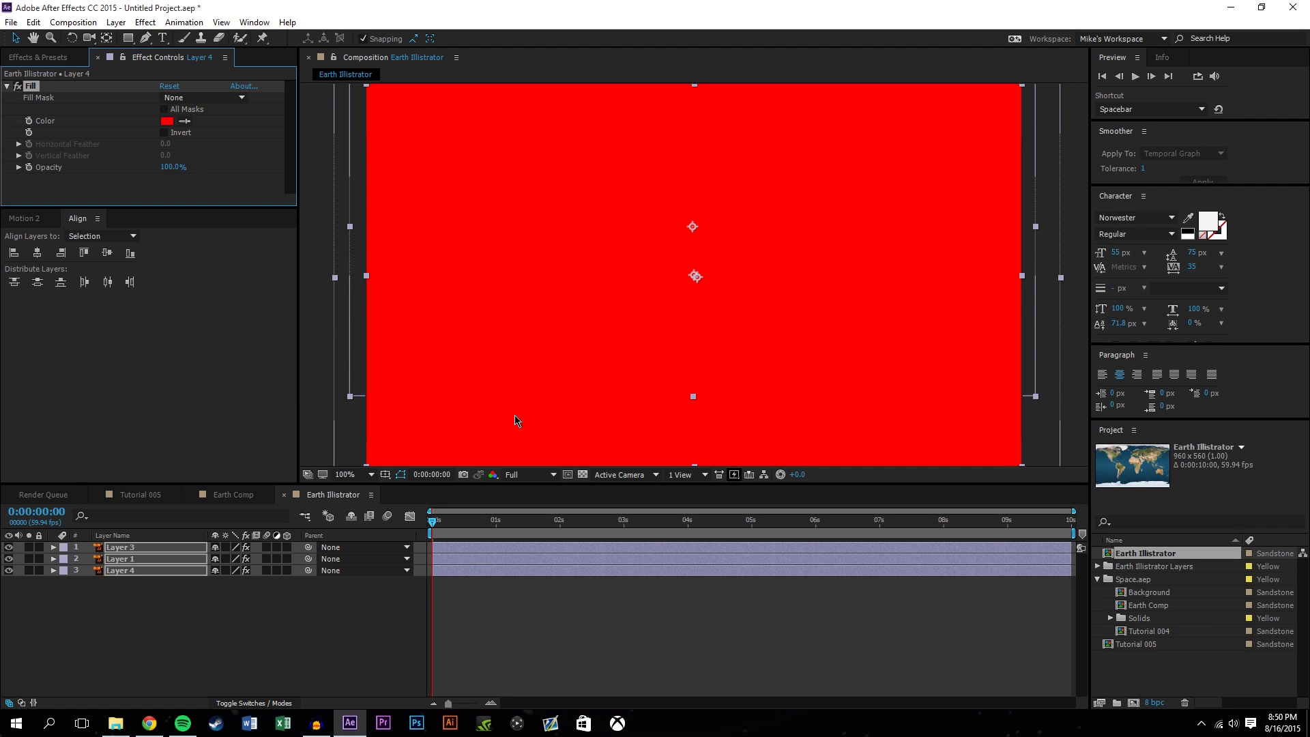
- Set the Fill colour of Layer 3, the ice caps, to off-white FAFAFA
{"action": "left_click", "coordinate": [198, 618]}
{"action": "left_click", "coordinate": [167, 548]}
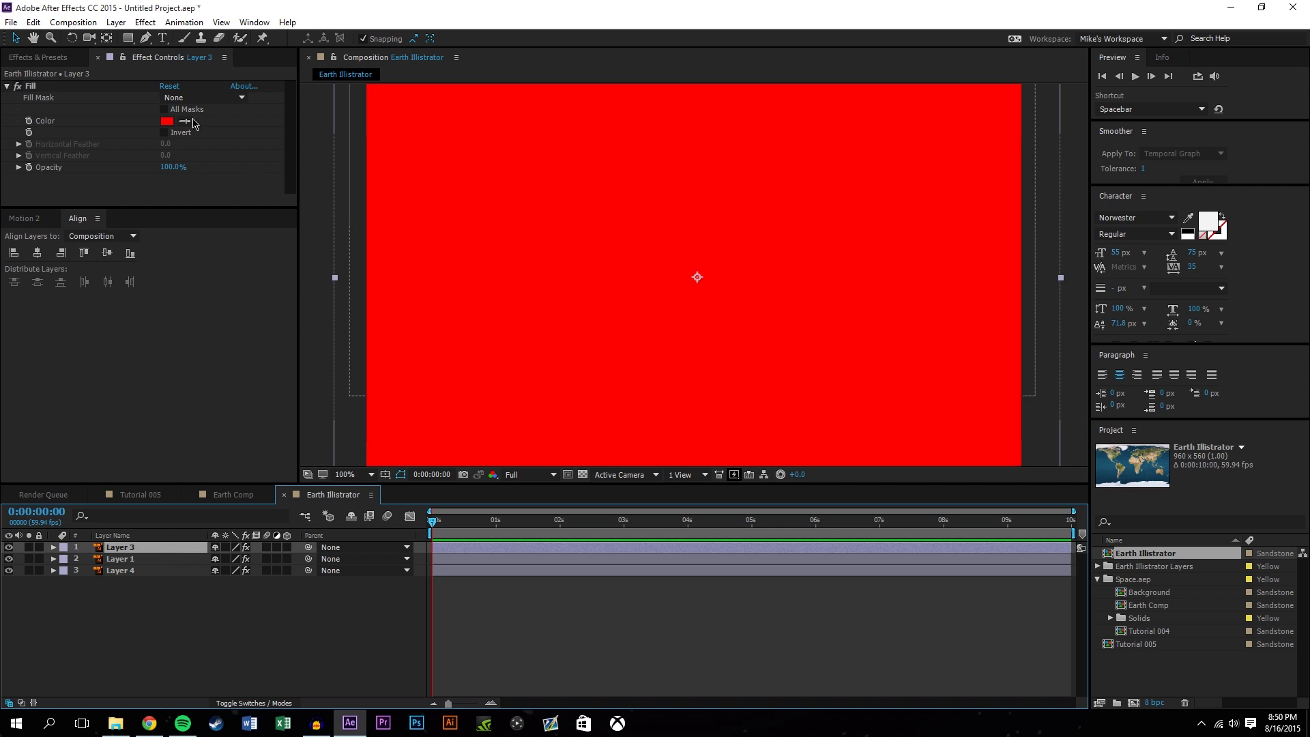
{"action": "left_click", "coordinate": [166, 125]}
{"action": "left_click_drag", "start_coordinate": [265, 252], "coordinate": [38, 257]}
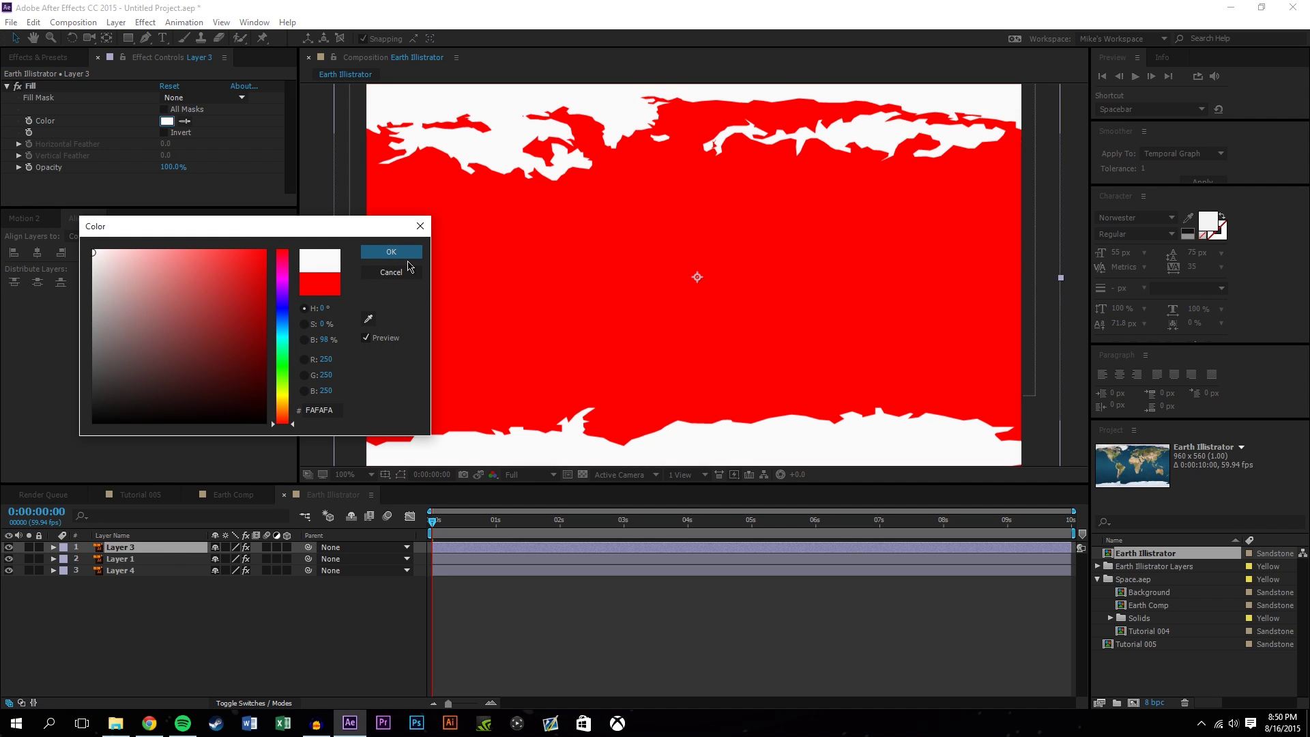
{"action": "left_click", "coordinate": [403, 253]}
- Set the Fill colour of Layer 1, the continents, to green 2AAF40
{"action": "left_click", "coordinate": [120, 559]}
{"action": "left_click", "coordinate": [166, 120]}
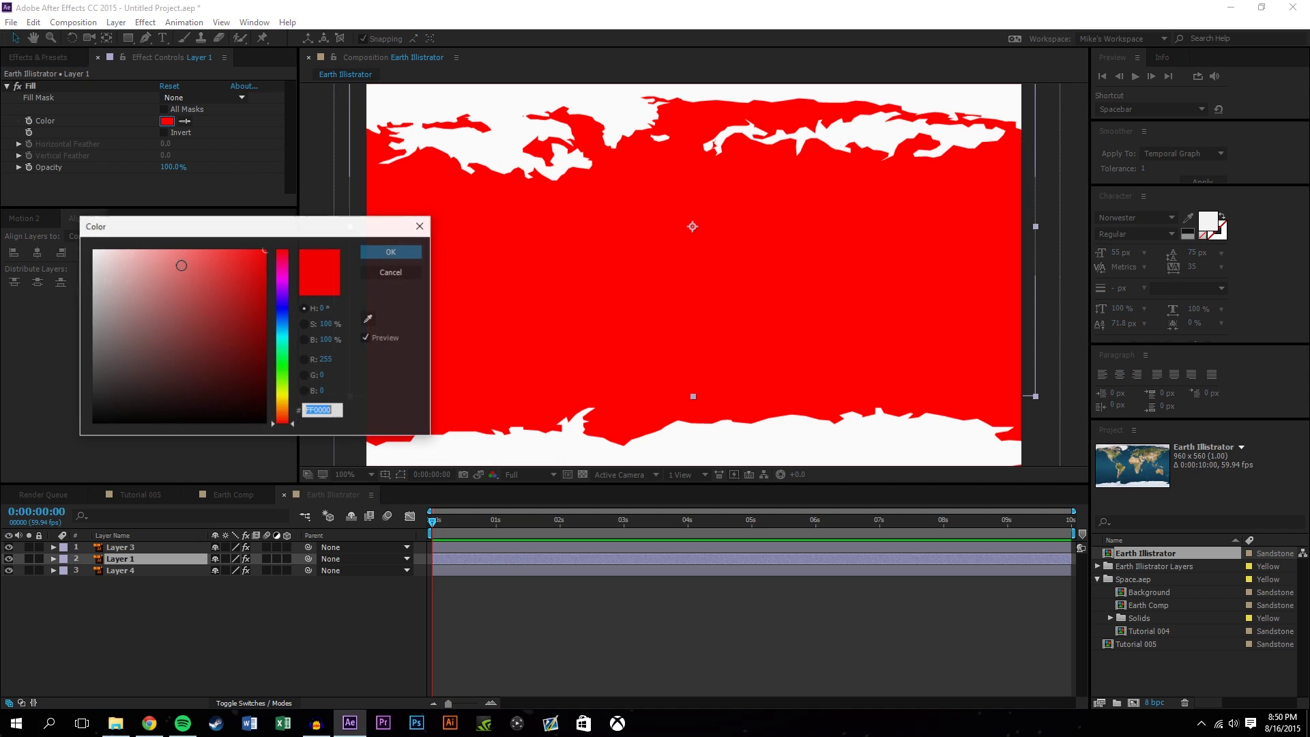
{"action": "left_click", "coordinate": [216, 295]}
{"action": "left_click_drag", "start_coordinate": [287, 303], "coordinate": [286, 366]}
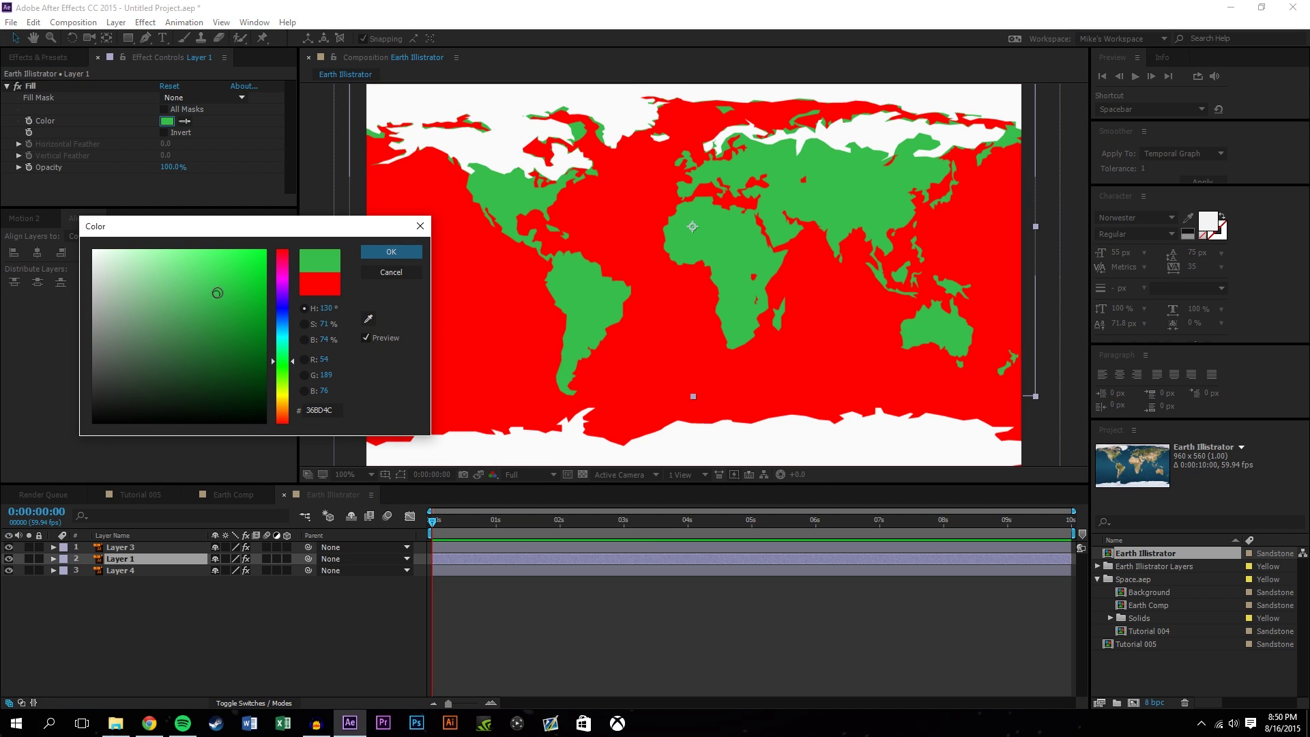
{"action": "mouse_move", "coordinate": [216, 292]}
{"action": "left_mouse_down"}
{"action": "mouse_move", "coordinate": [224, 280]}
{"action": "mouse_move", "coordinate": [225, 305]}
{"action": "left_mouse_up"}
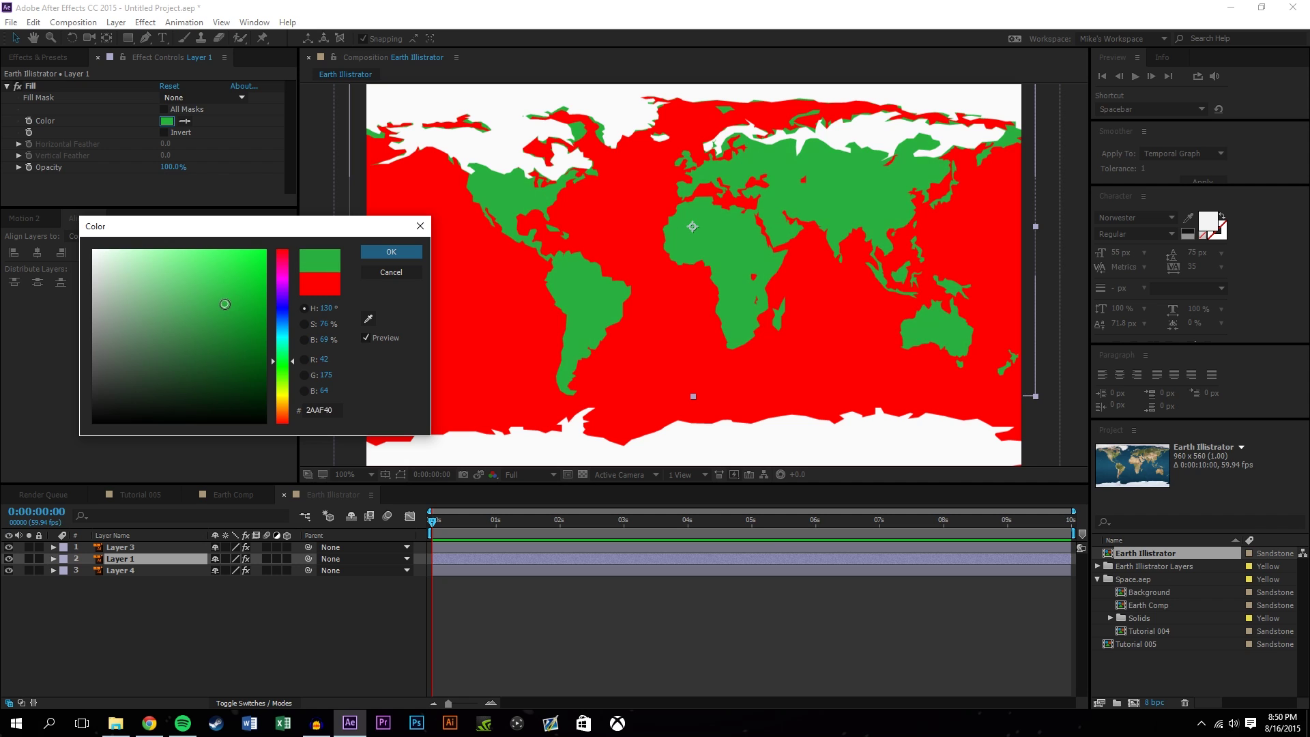
{"action": "left_click", "coordinate": [386, 251]}
- Set the Fill colour of Layer 4, the ocean, to a dark blue and deselect the layer
{"action": "key", "text": "ctrl+Down"}
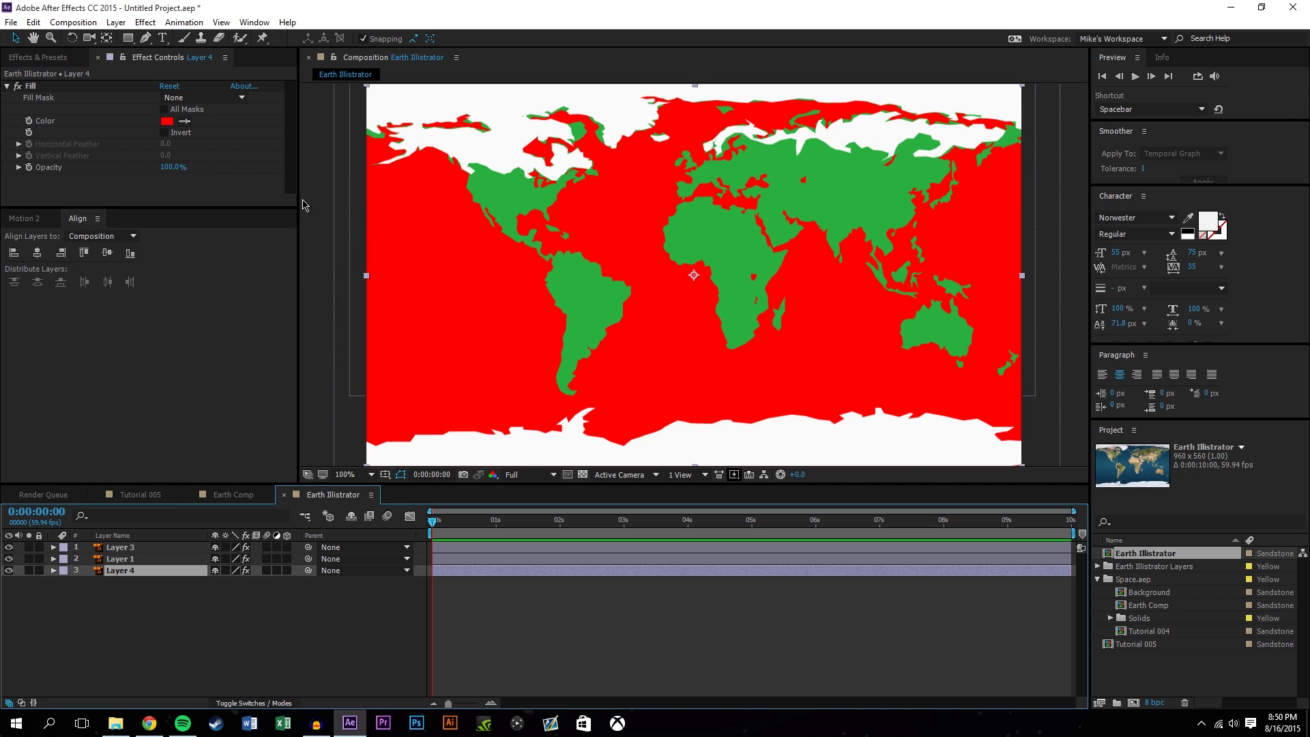
{"action": "left_click", "coordinate": [165, 121]}
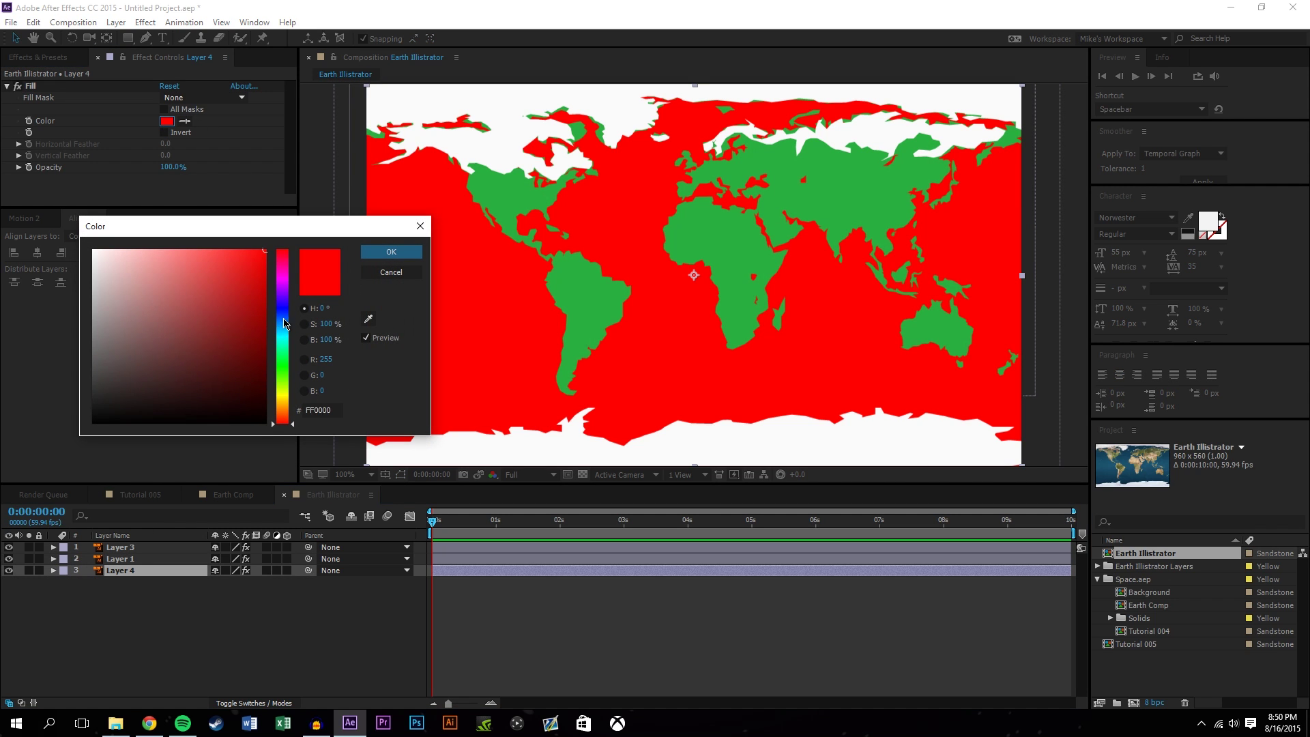
{"action": "mouse_move", "coordinate": [285, 324]}
{"action": "left_mouse_down"}
{"action": "mouse_move", "coordinate": [287, 301]}
{"action": "mouse_move", "coordinate": [292, 319]}
{"action": "mouse_move", "coordinate": [232, 320]}
{"action": "mouse_move", "coordinate": [295, 326]}
{"action": "mouse_move", "coordinate": [251, 321]}
{"action": "mouse_move", "coordinate": [254, 343]}
{"action": "left_mouse_up"}
{"action": "left_click", "coordinate": [236, 307]}
{"action": "left_click", "coordinate": [400, 254]}
{"action": "scroll", "coordinate": [692, 325], "scroll_direction": "down", "scroll_amount": 1}
{"action": "left_click", "coordinate": [1010, 326]}
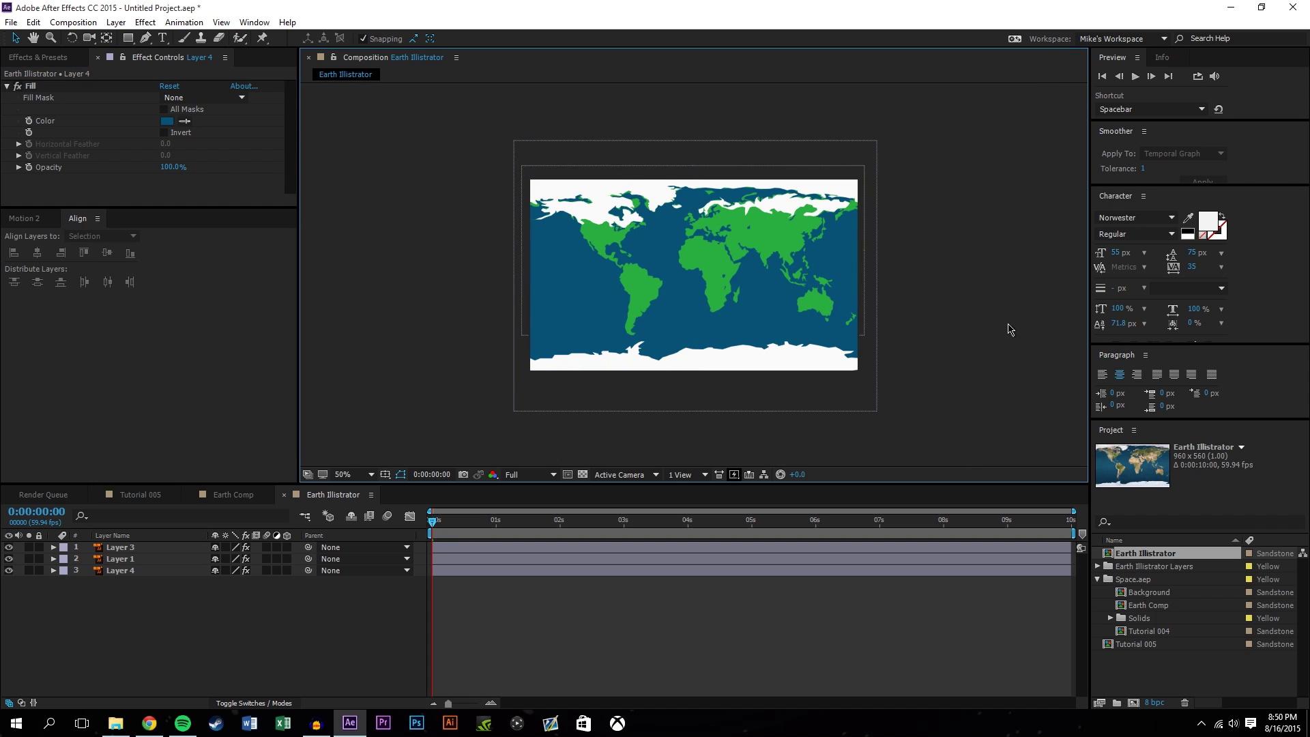
{"action": "scroll", "coordinate": [888, 357], "scroll_direction": "up", "scroll_amount": 1}
{"action": "scroll", "coordinate": [762, 362], "scroll_direction": "down", "scroll_amount": 1}
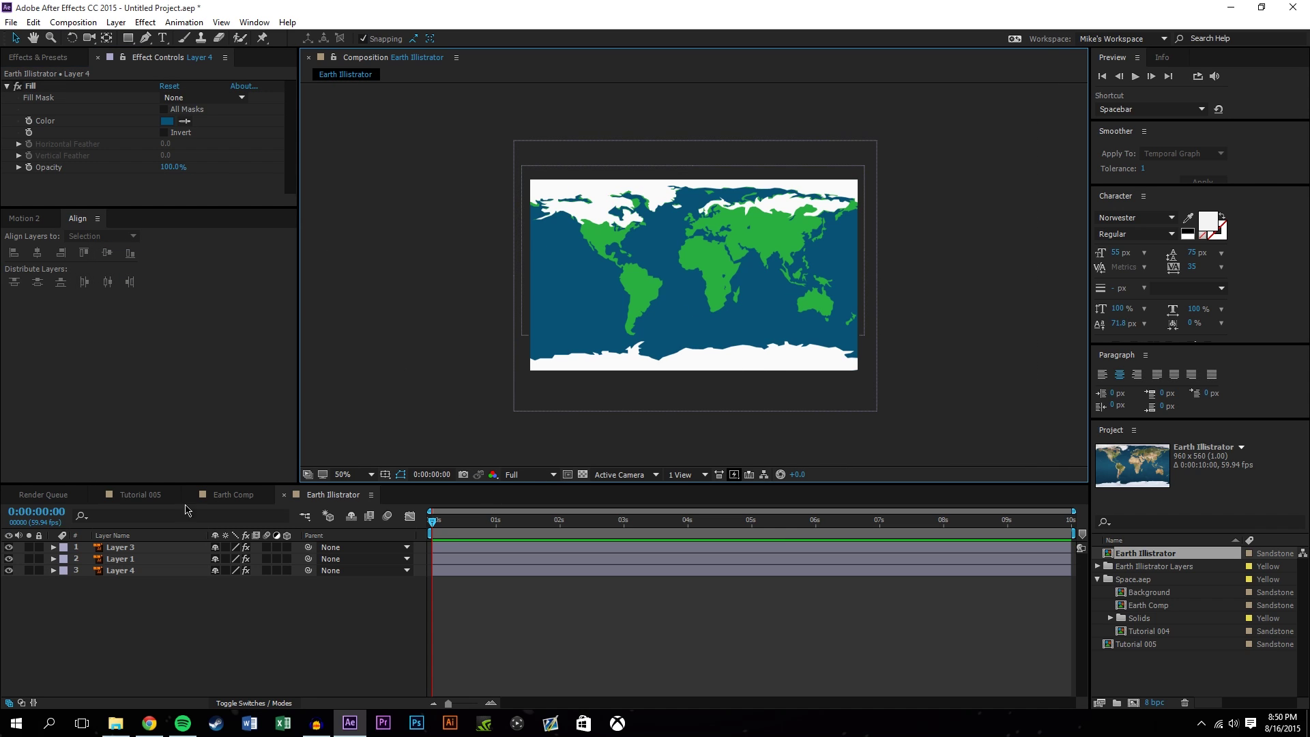
- Import the PathfinderMap_hires image from the Desktop folder into the project
{"action": "left_click", "coordinate": [116, 726]}
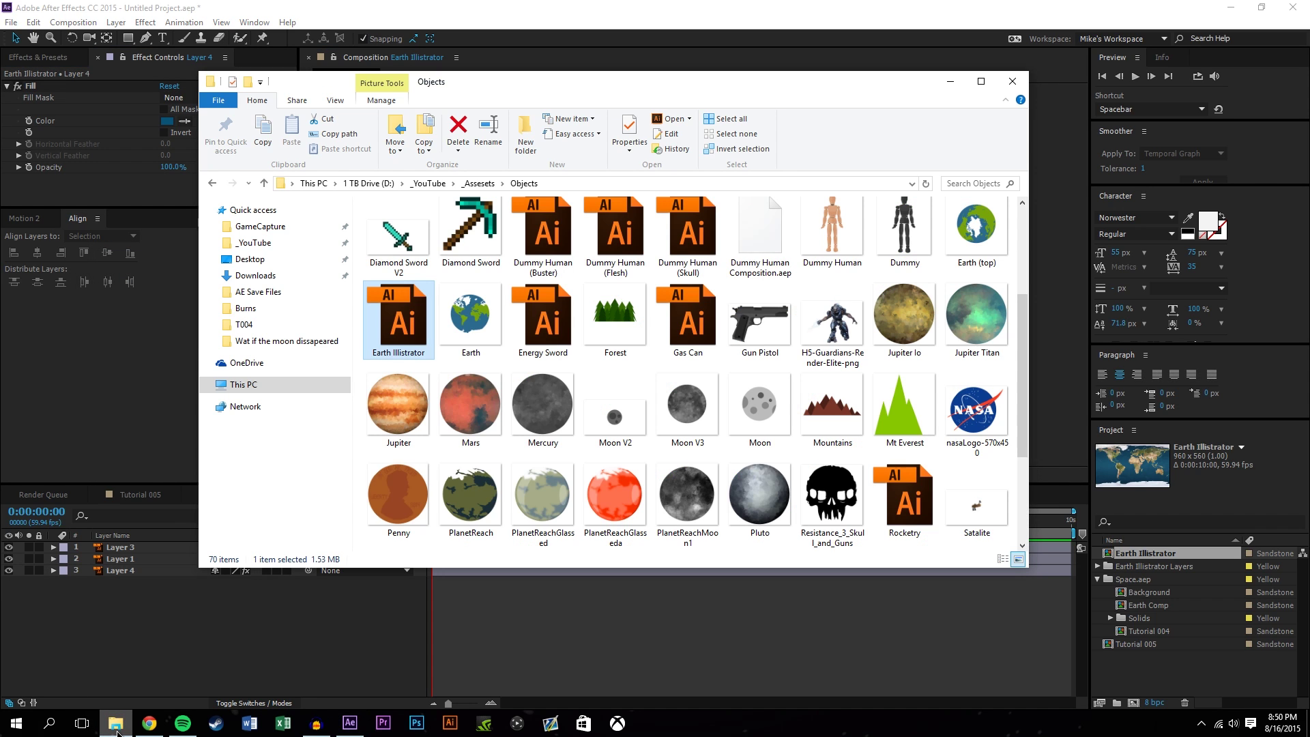
{"action": "left_click", "coordinate": [319, 260]}
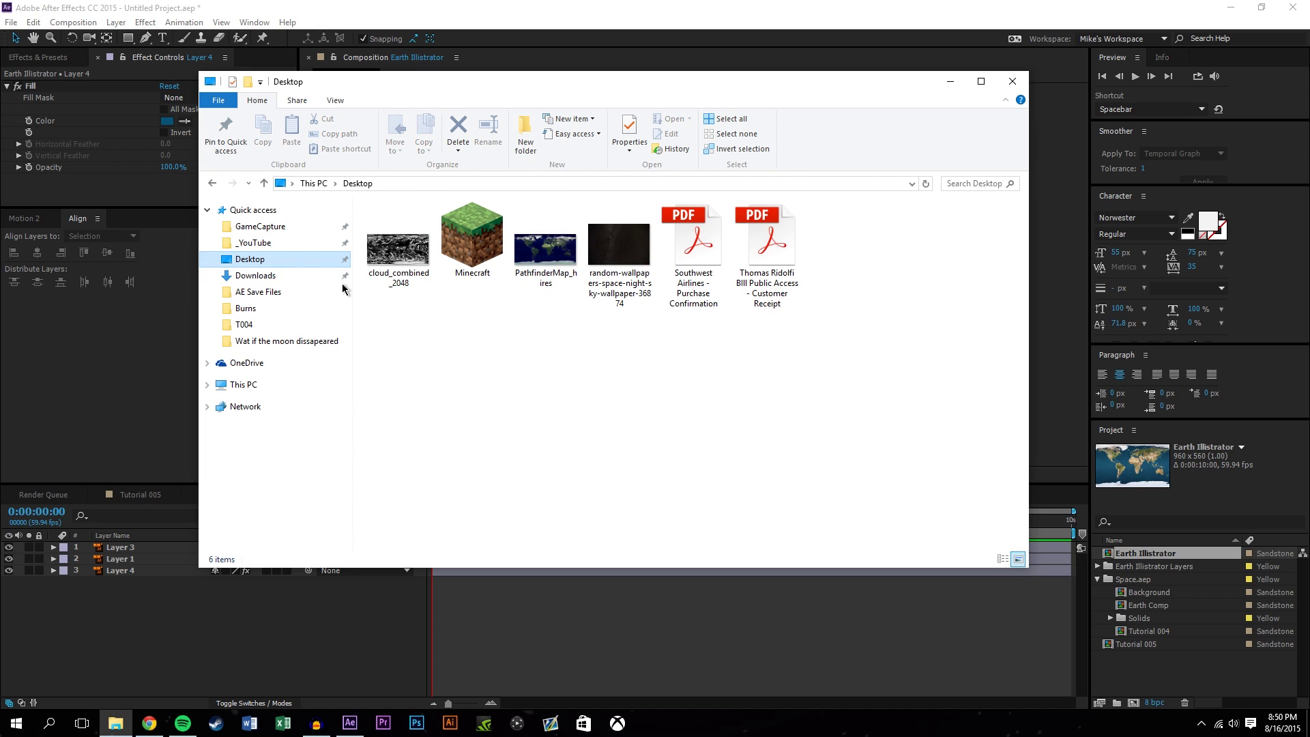
{"action": "left_click_drag", "start_coordinate": [546, 252], "coordinate": [1163, 682]}
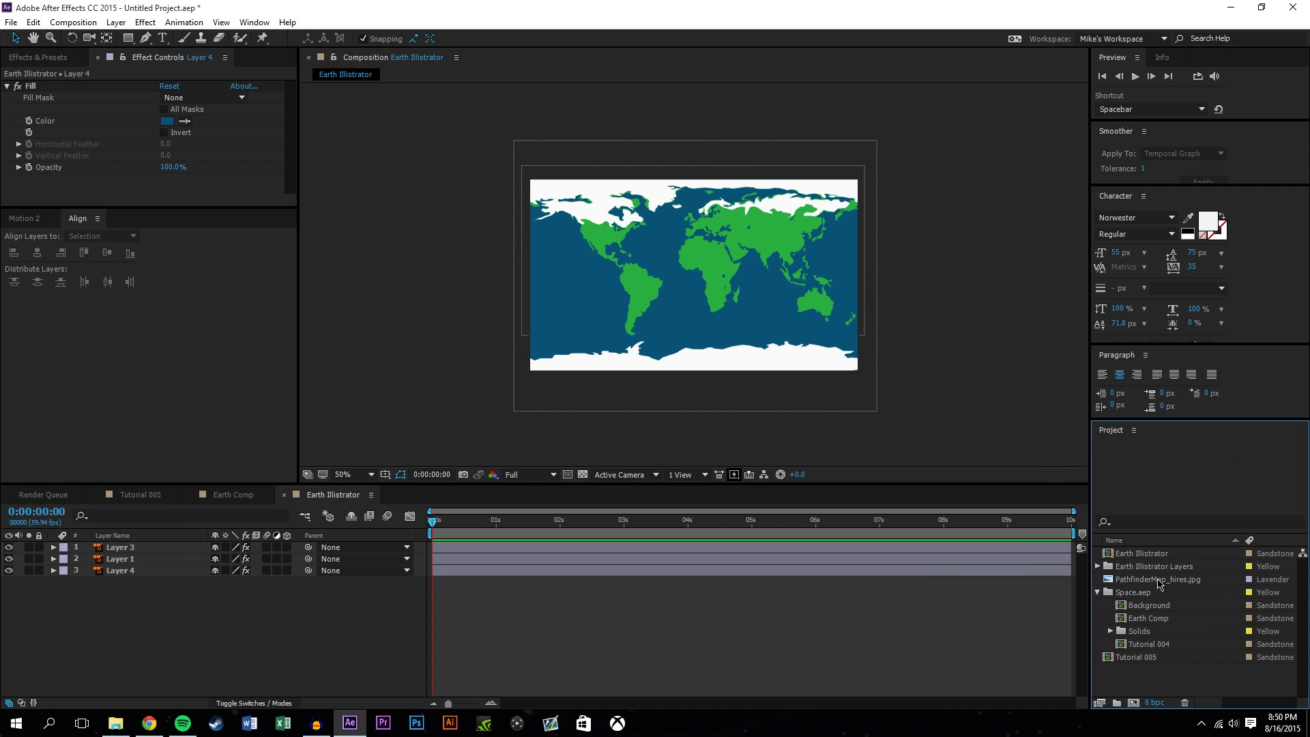
- Place PathfinderMap_hires.jpg centred above the illustrated map layers and scale it to 23.6, 27.5% to match the map's size
{"action": "left_click_drag", "start_coordinate": [985, 465], "coordinate": [693, 275]}
{"action": "key", "text": "s"}
{"action": "left_click_drag", "start_coordinate": [252, 559], "coordinate": [143, 668]}
{"action": "left_click_drag", "start_coordinate": [253, 558], "coordinate": [170, 599]}
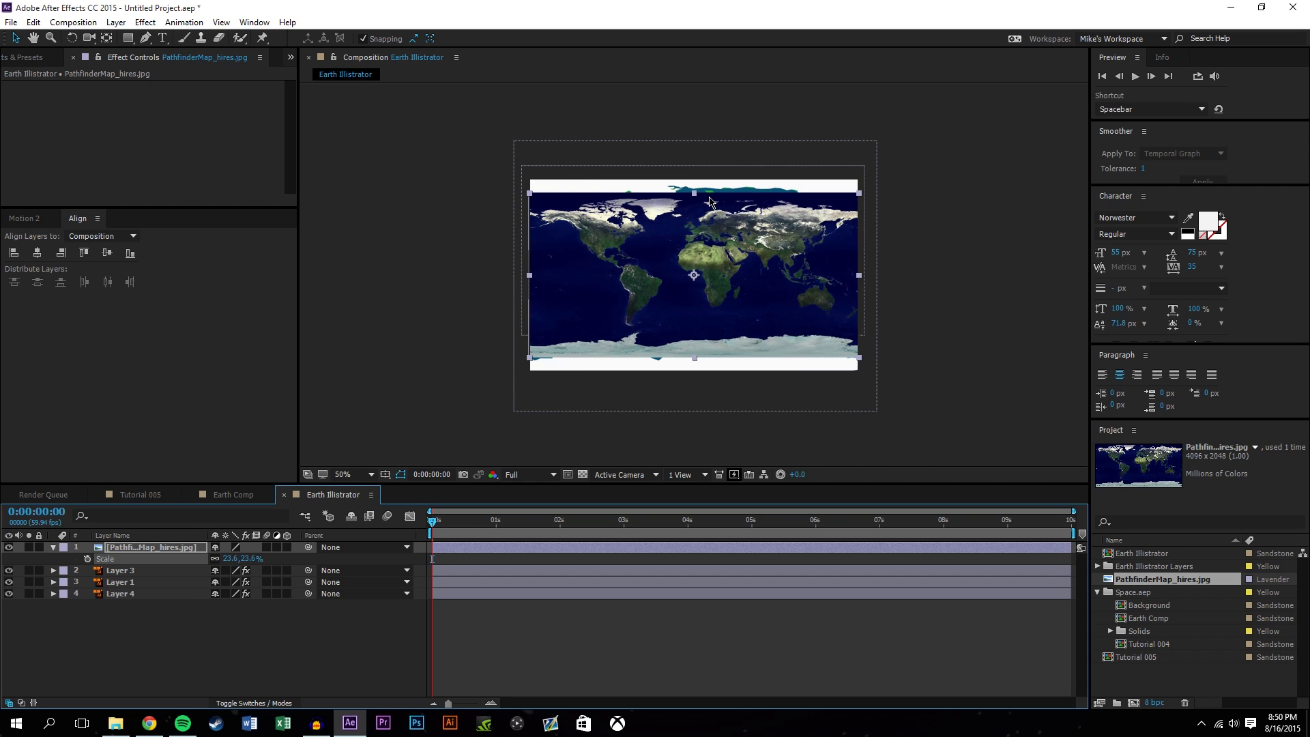
{"action": "left_click_drag", "start_coordinate": [695, 194], "coordinate": [702, 182]}
{"action": "left_click", "coordinate": [137, 657]}
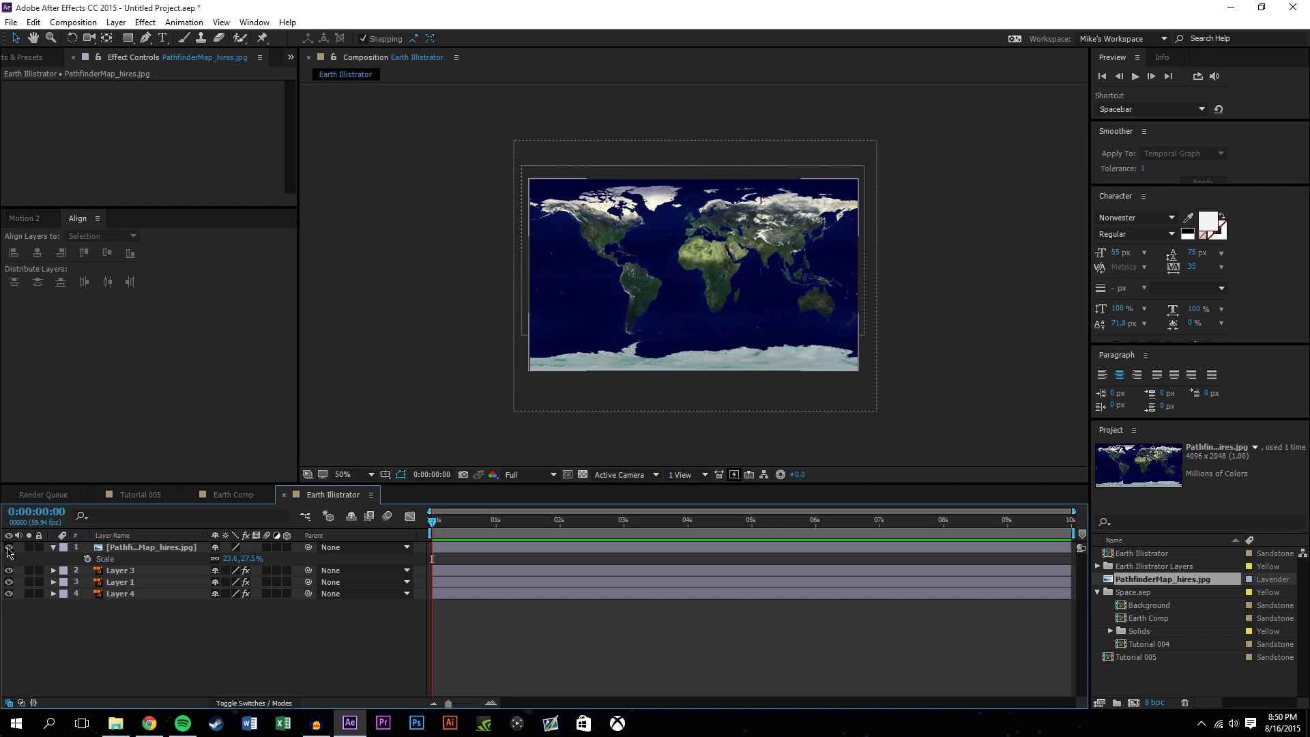
- Compare the satellite map with the illustrated map up close by switching the PathfinderMap_hires.jpg layer's visibility off and on
{"action": "left_click", "coordinate": [8, 548]}
{"action": "left_click", "coordinate": [8, 548]}
{"action": "left_click", "coordinate": [8, 549]}
{"action": "left_click", "coordinate": [8, 549]}
{"action": "scroll", "coordinate": [736, 321], "scroll_direction": "up", "scroll_amount": 2}
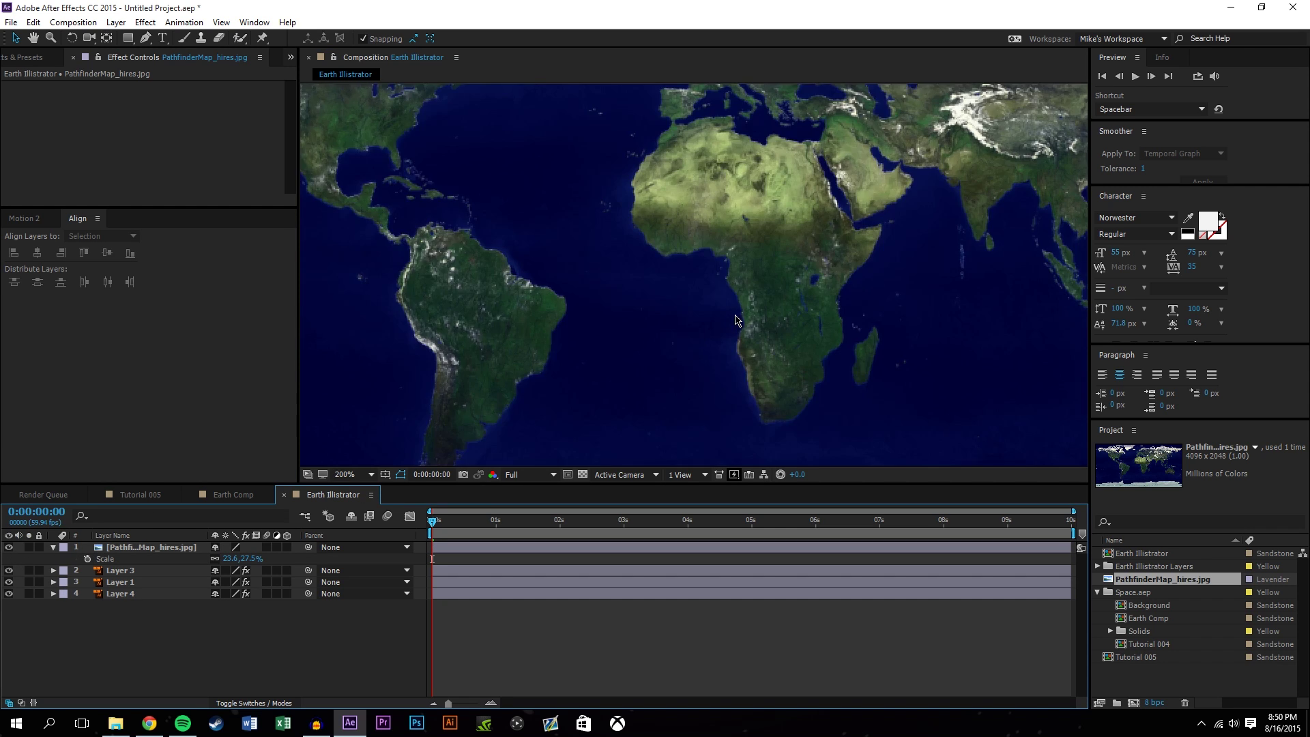
{"action": "scroll", "coordinate": [735, 321], "scroll_direction": "up", "scroll_amount": 2}
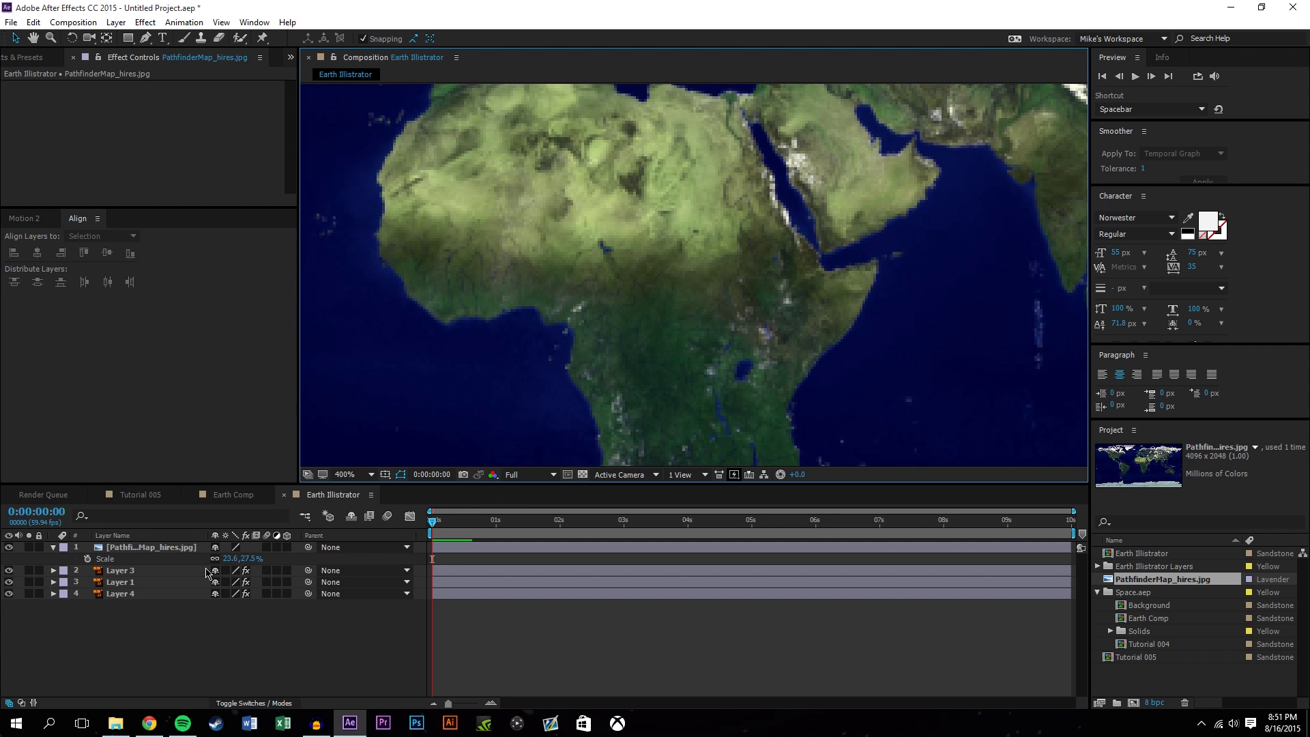
{"action": "left_click", "coordinate": [8, 550]}
{"action": "left_click", "coordinate": [8, 550]}
{"action": "left_click", "coordinate": [8, 549]}
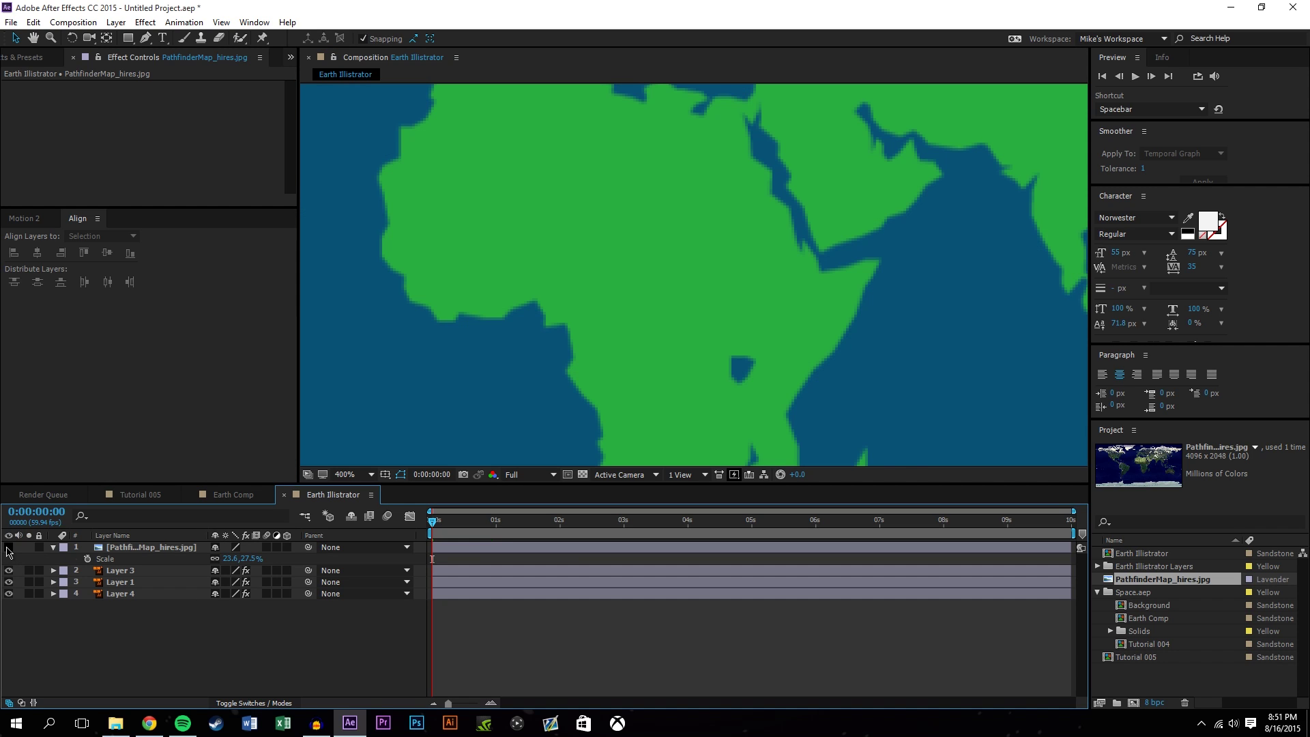
{"action": "left_click", "coordinate": [8, 549]}
{"action": "left_click", "coordinate": [8, 550]}
{"action": "left_click", "coordinate": [8, 549]}
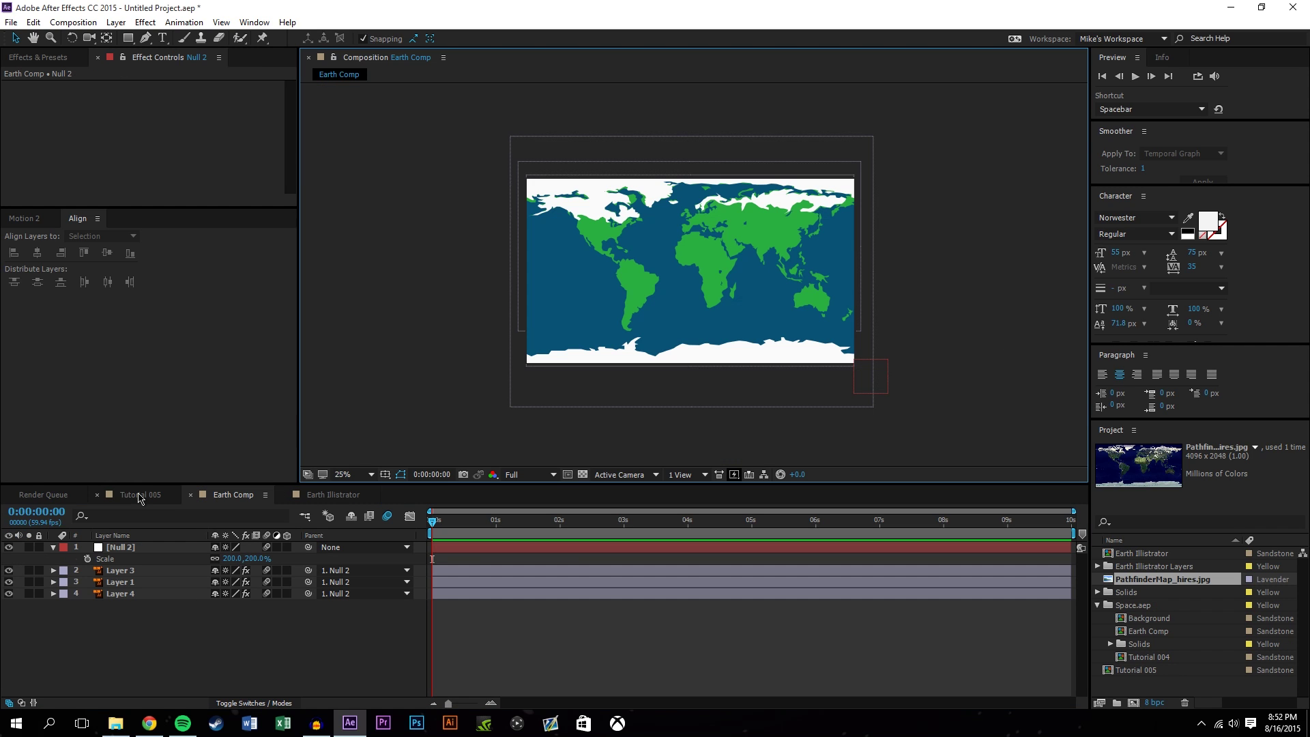
- Add Earth Comp above the Background in the Tutorial 005 composition, centred in the frame, and apply the CC Sphere effect to it
{"action": "left_click", "coordinate": [139, 496]}
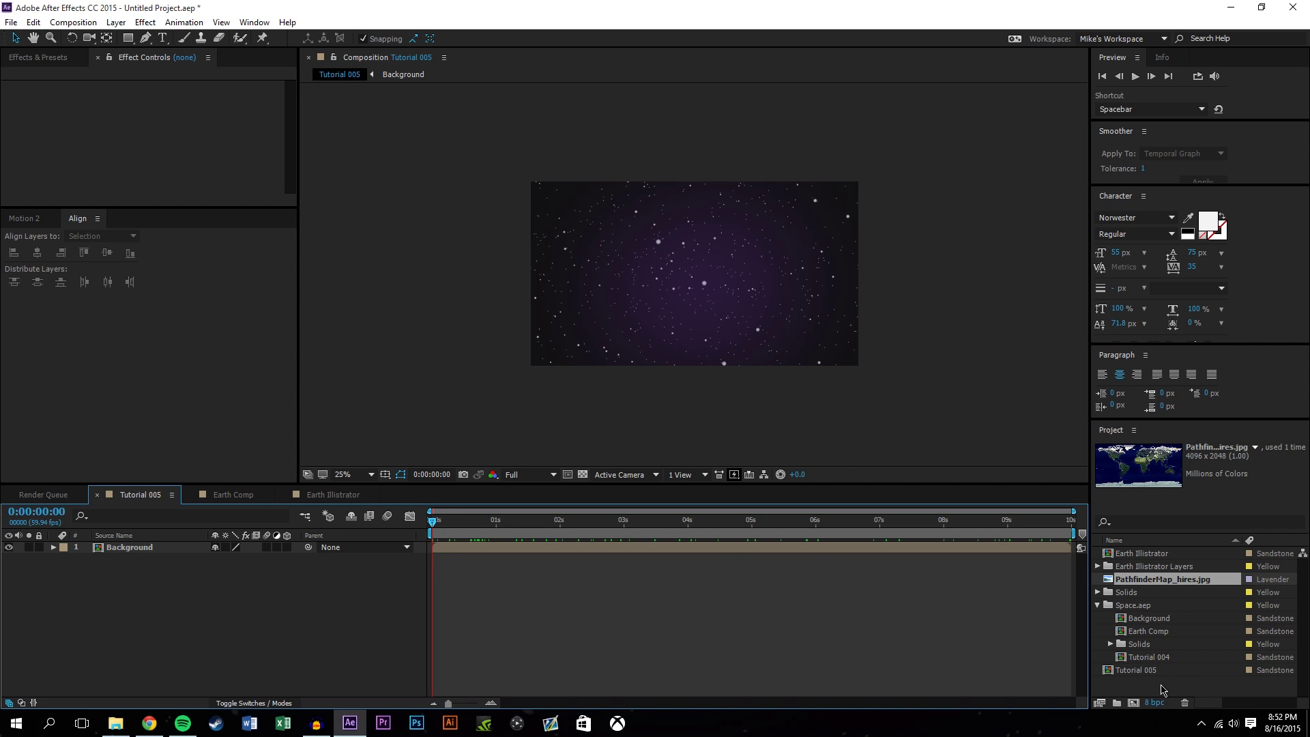
{"action": "left_click_drag", "start_coordinate": [1150, 631], "coordinate": [697, 276]}
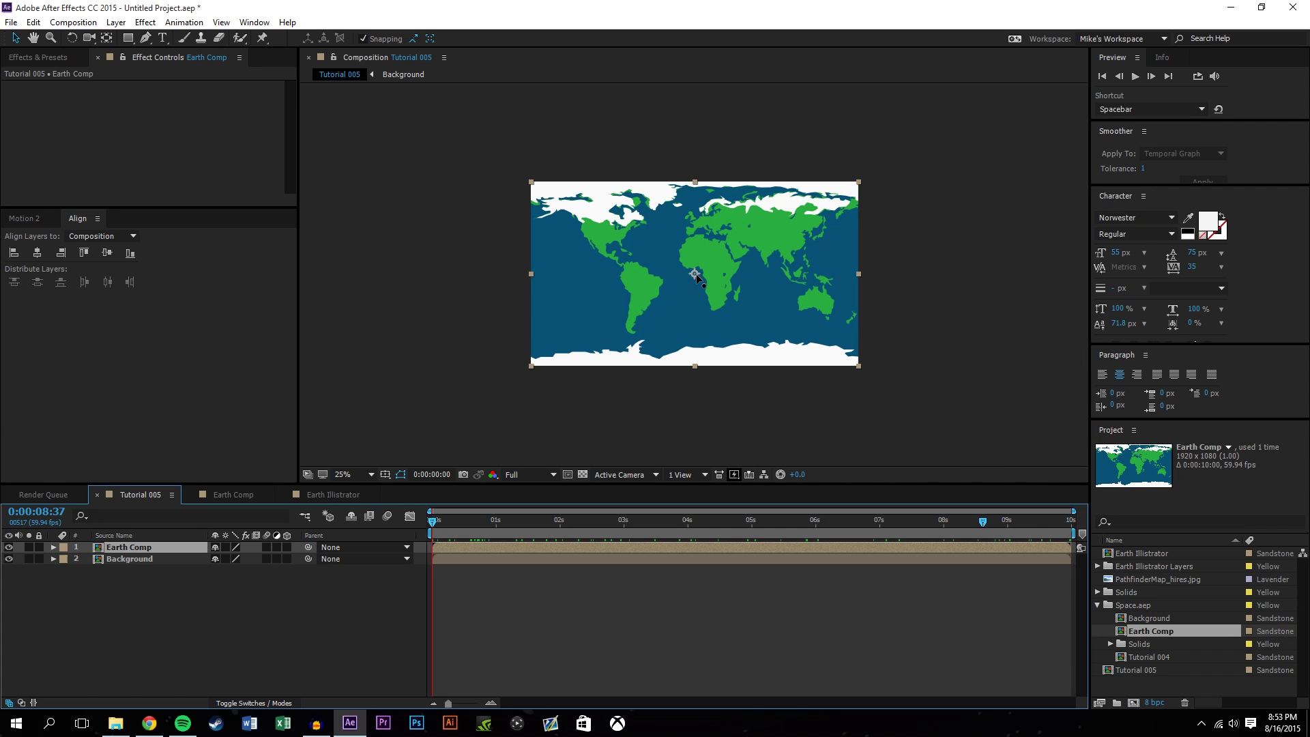
{"action": "left_click", "coordinate": [36, 62]}
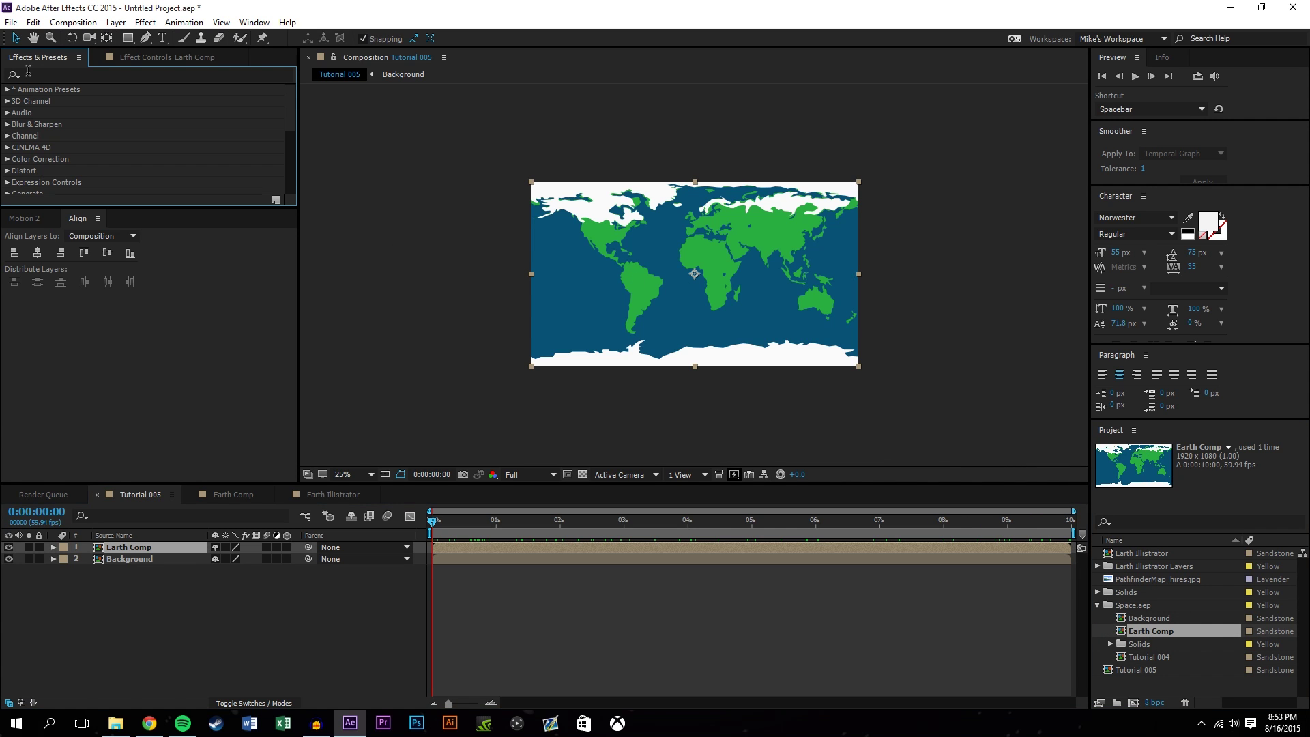
{"action": "type", "text": "sphere"}
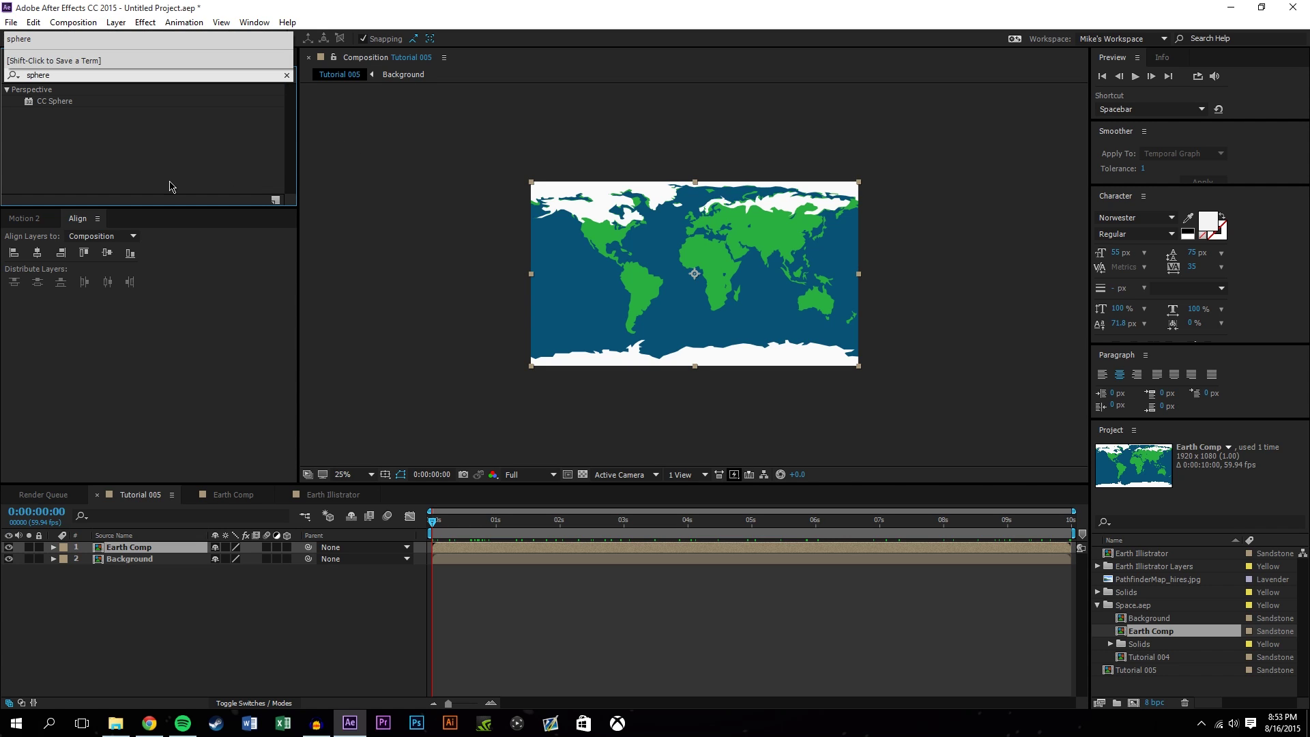
{"action": "left_click", "coordinate": [84, 145]}
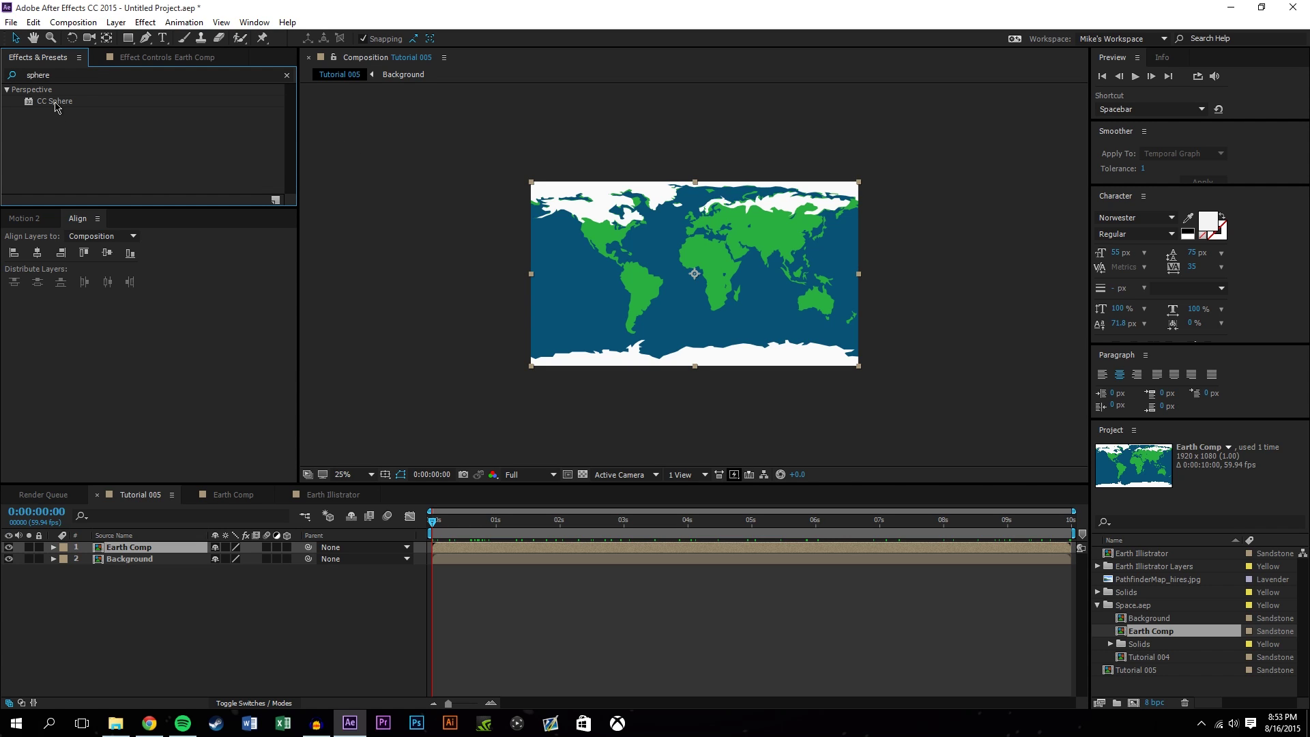
{"action": "left_click_drag", "start_coordinate": [56, 106], "coordinate": [596, 271]}
{"action": "key", "text": "period"}
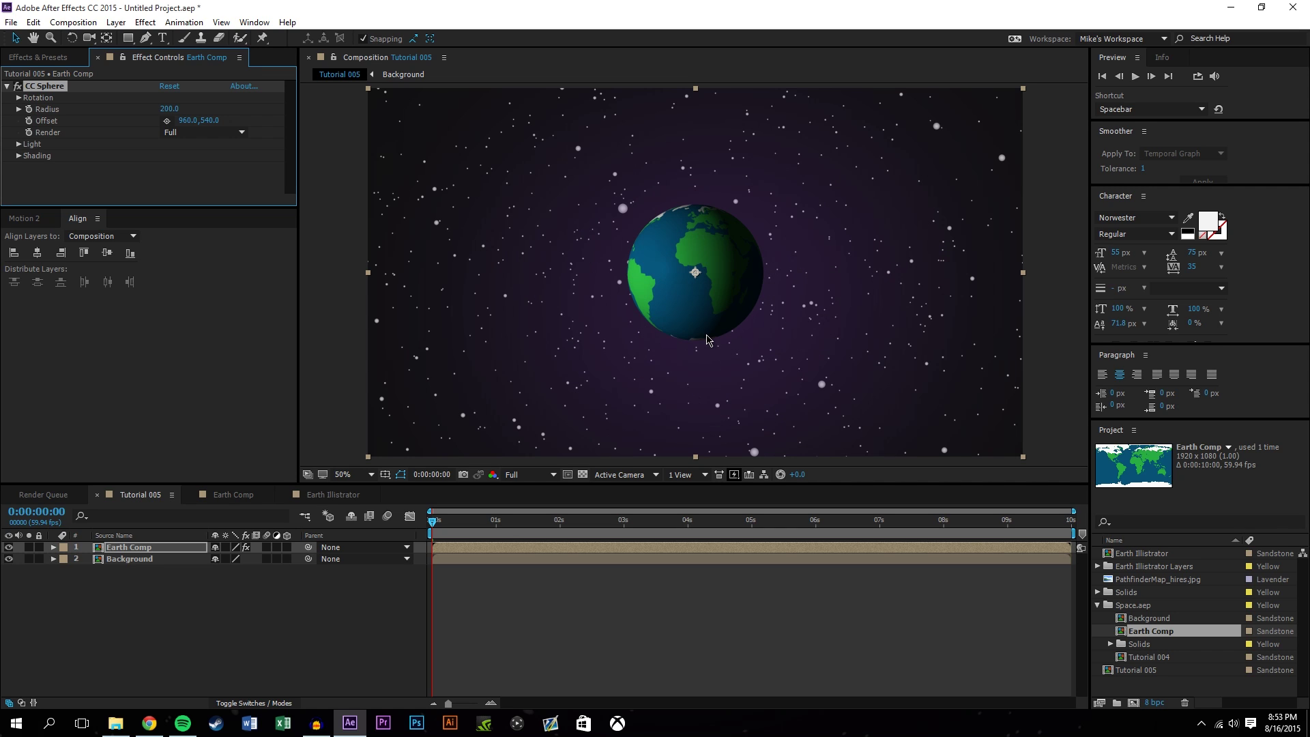
- Expand the CC Sphere rotation controls, enlarge the space for them, and set Rotation Y to -87°
{"action": "left_click", "coordinate": [122, 174]}
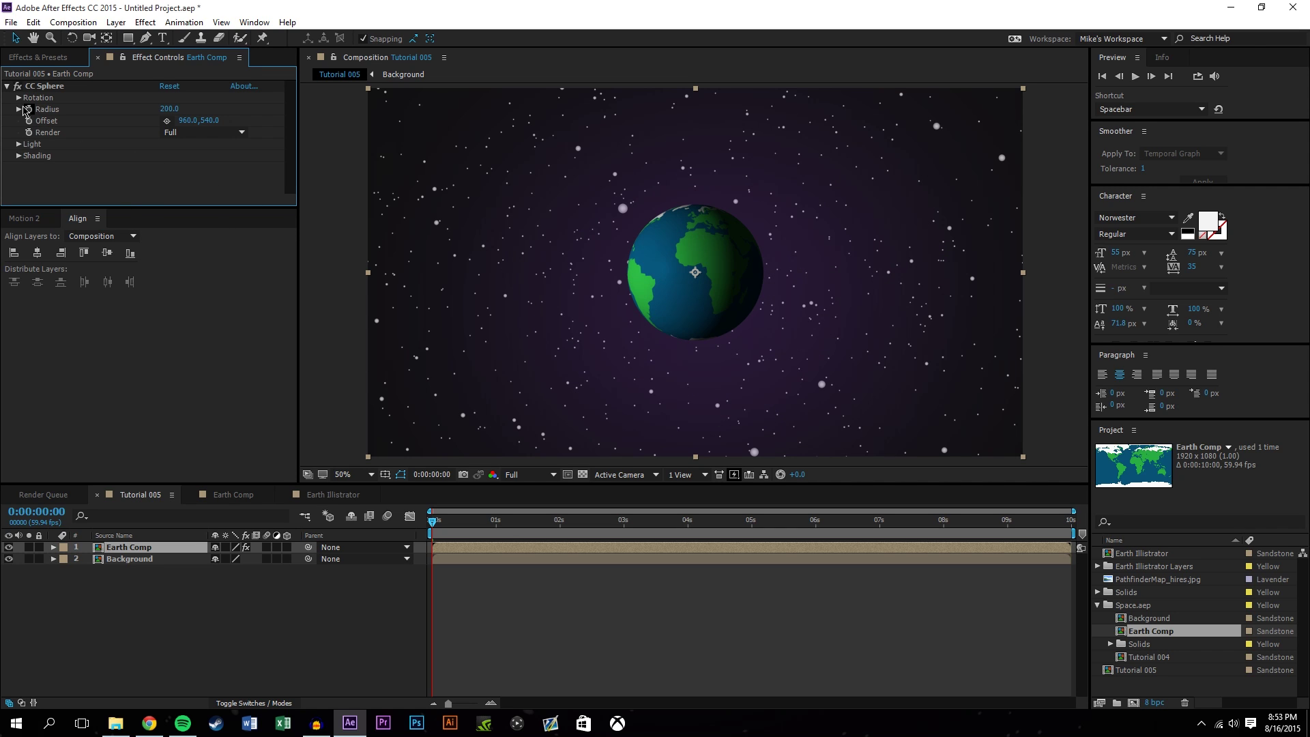
{"action": "left_click", "coordinate": [19, 98]}
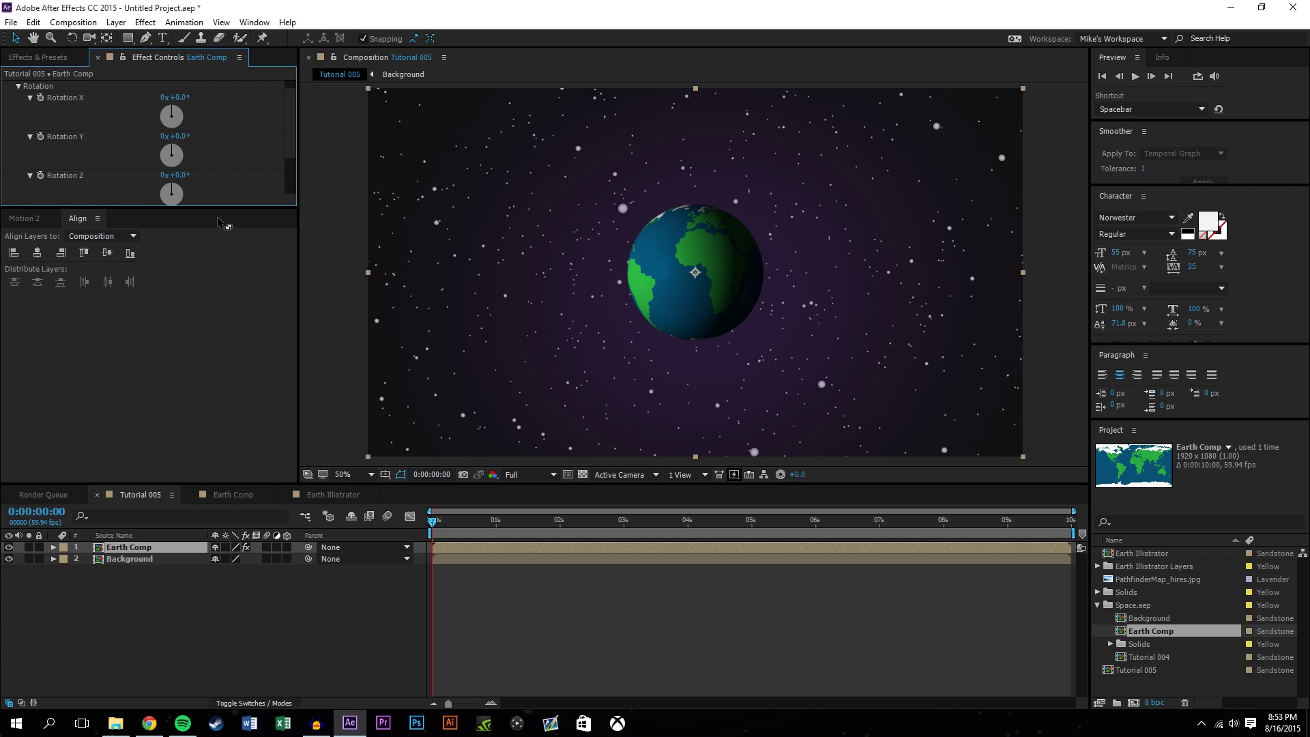
{"action": "left_click_drag", "start_coordinate": [222, 207], "coordinate": [208, 353]}
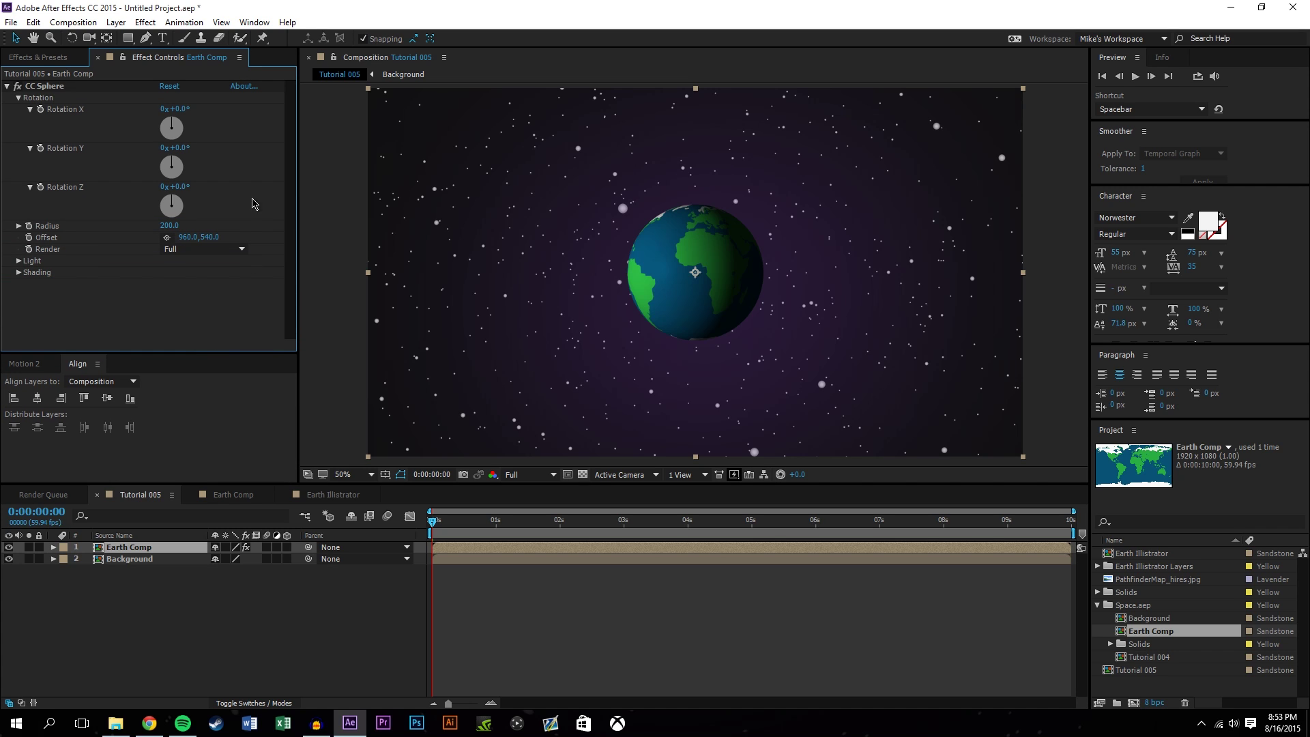
{"action": "left_click_drag", "start_coordinate": [175, 147], "coordinate": [180, 231]}
{"action": "left_click", "coordinate": [113, 641]}
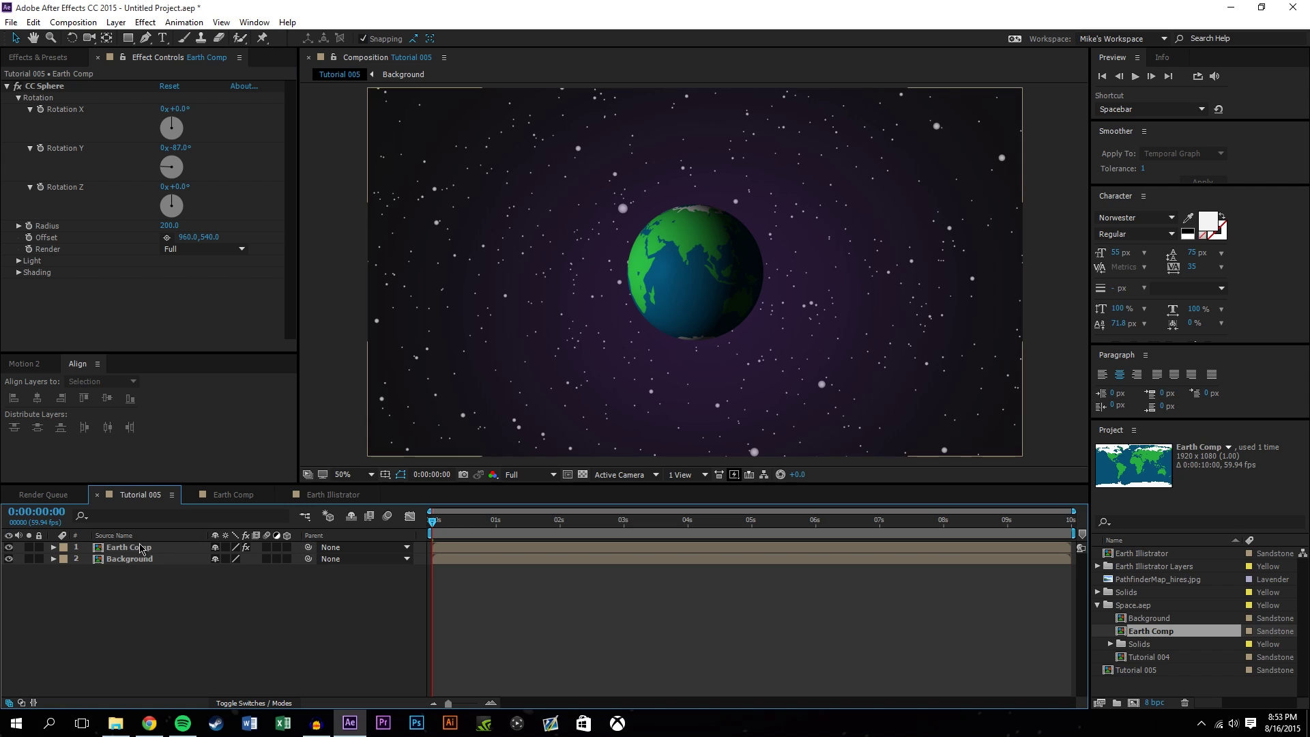
- Collapse transformations on the Earth Comp layer, try scaling the layer, and undo the scale change
{"action": "left_click", "coordinate": [140, 547]}
{"action": "left_click", "coordinate": [225, 548]}
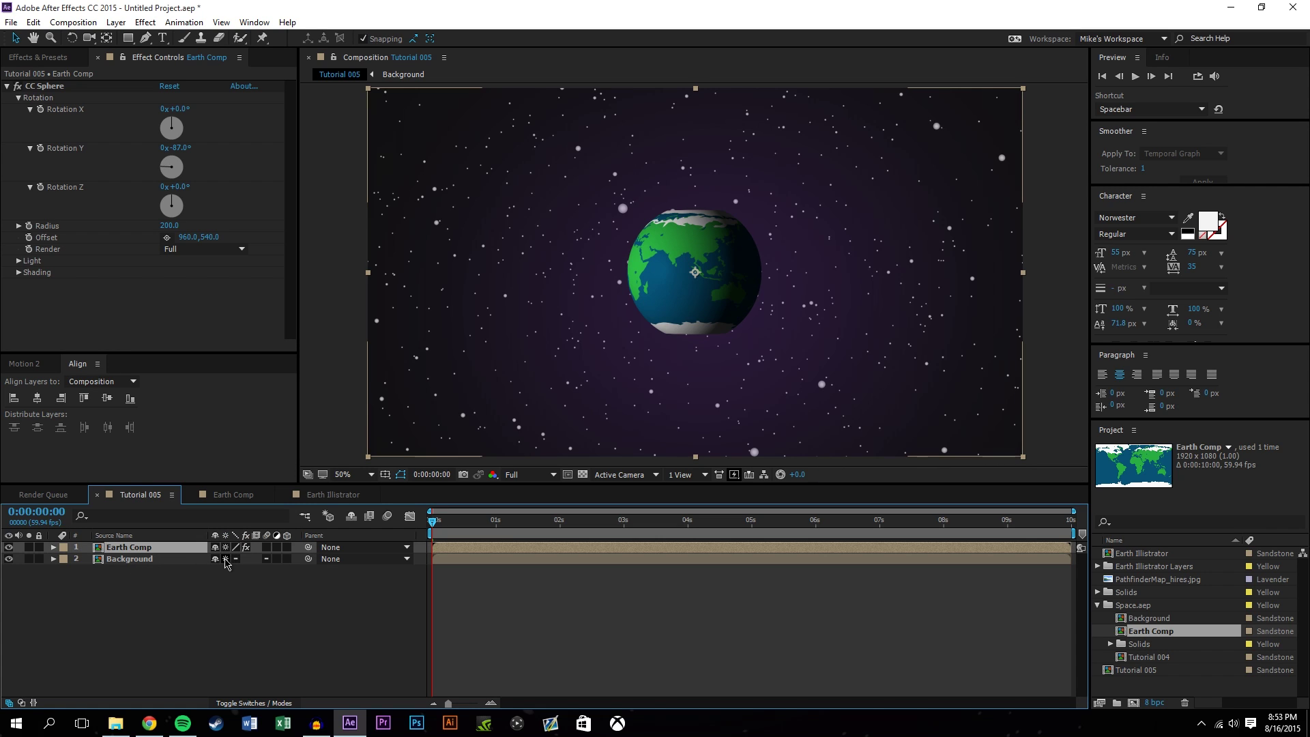
{"action": "key", "text": "s"}
{"action": "left_click_drag", "start_coordinate": [251, 558], "coordinate": [290, 561]}
{"action": "key", "text": "ctrl+z"}
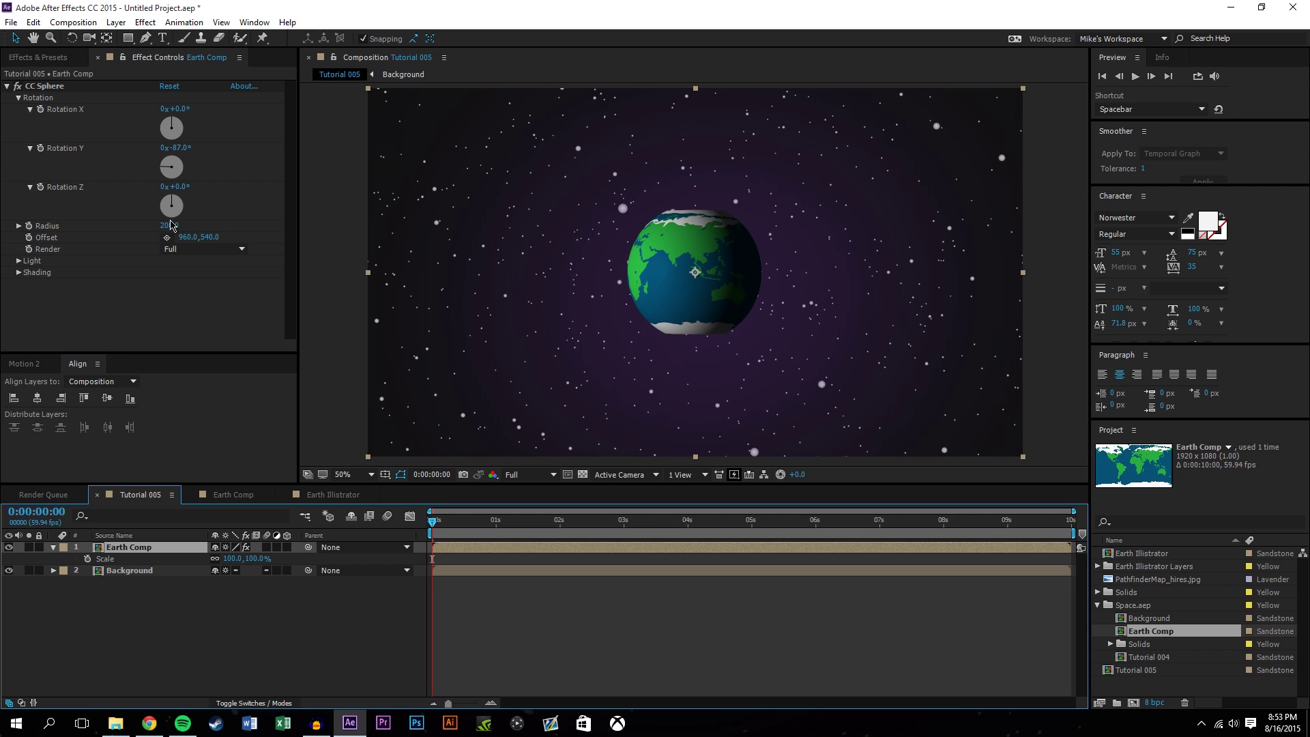
- Try a CC Sphere radius of 299.4 and an Earth Comp layer scale of 53%, and undo the changes
{"action": "left_click_drag", "start_coordinate": [171, 225], "coordinate": [730, 314]}
{"action": "key", "text": "comma"}
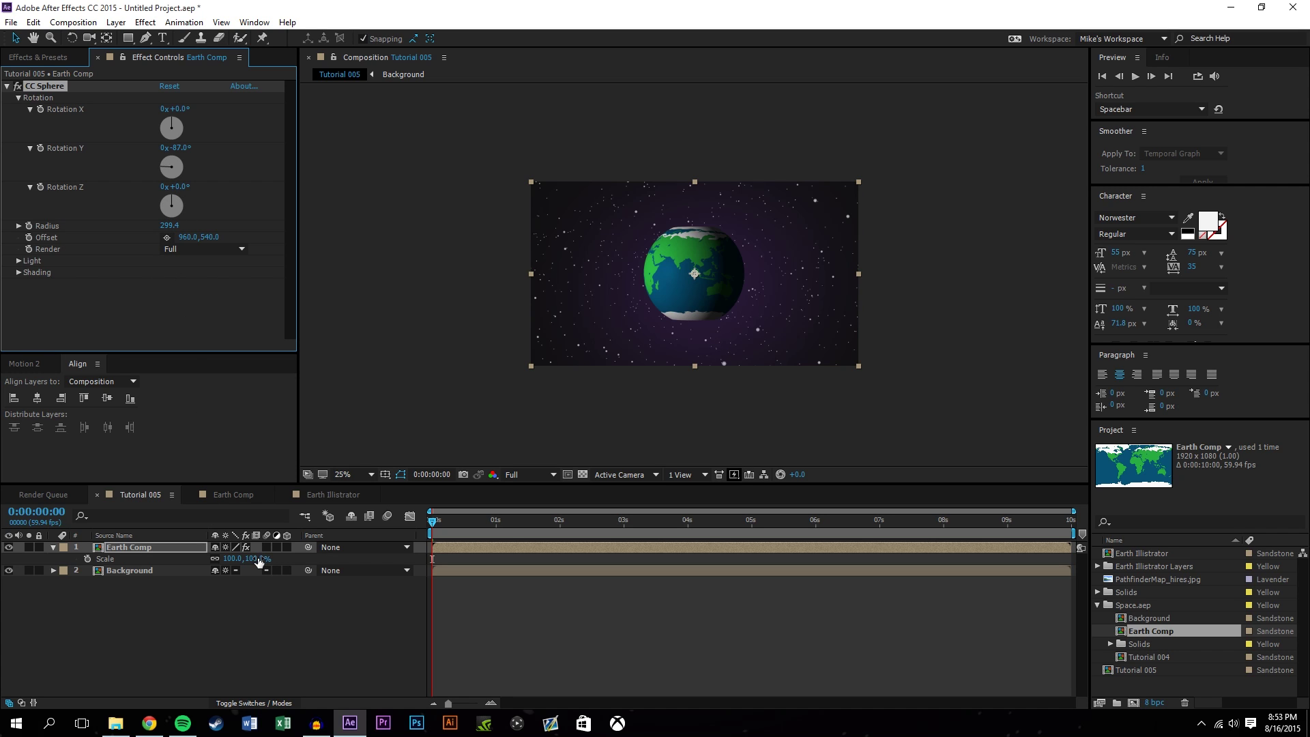
{"action": "left_click_drag", "start_coordinate": [260, 561], "coordinate": [227, 561]}
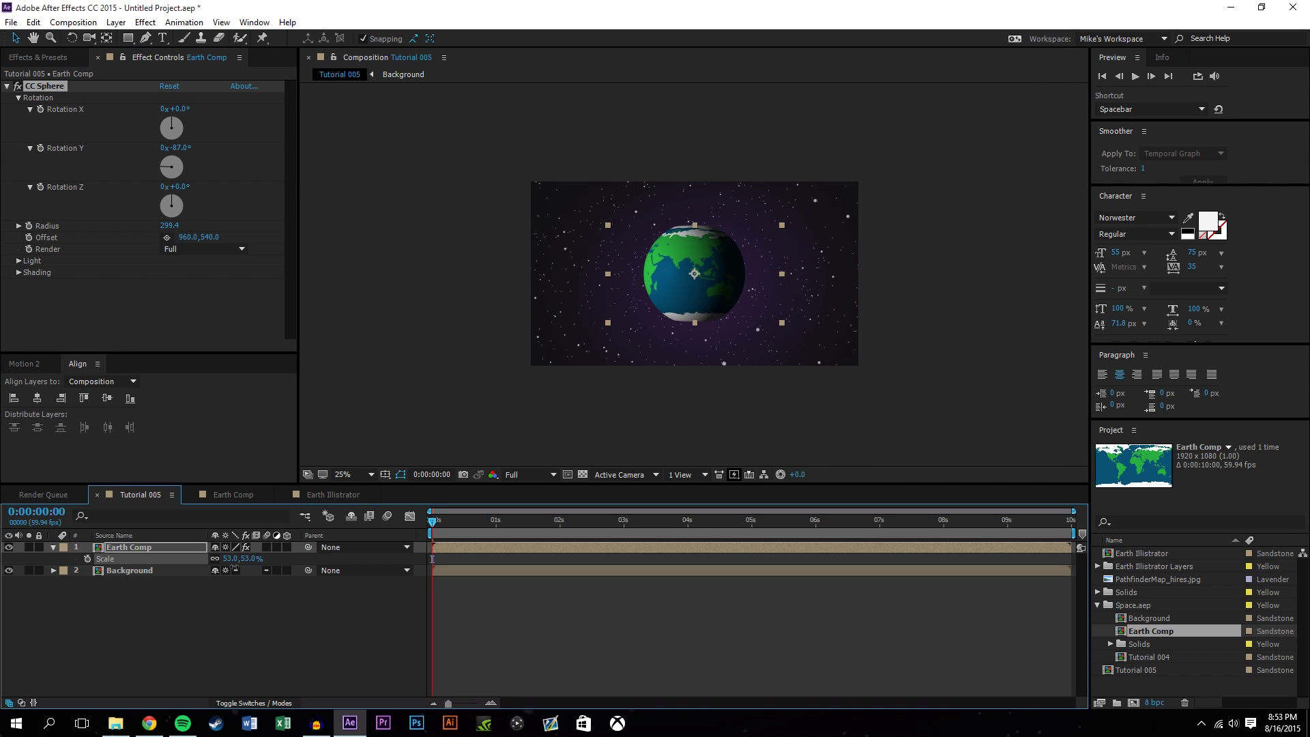
{"action": "key", "text": "ctrl+z"}
{"action": "key", "text": "ctrl+z"}
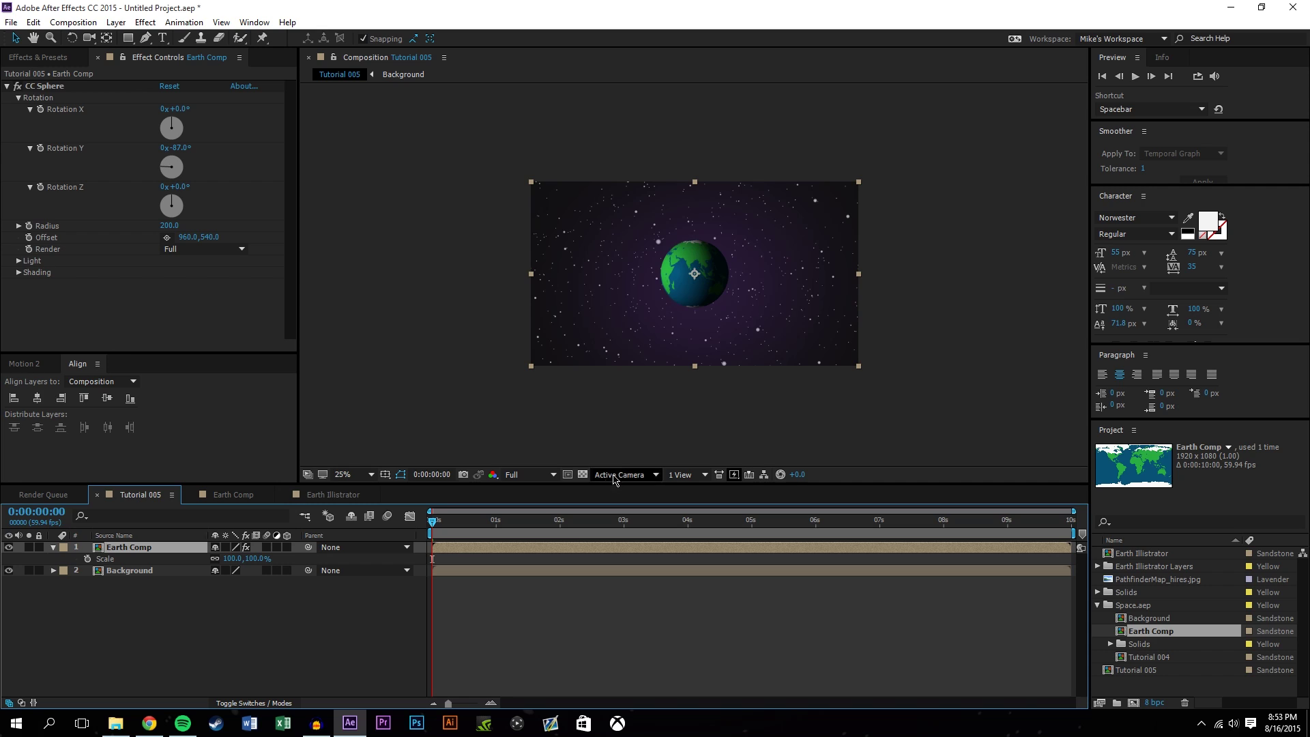
- Enlarge the globe by setting the CC Sphere radius to 427.9
{"action": "left_click", "coordinate": [202, 640]}
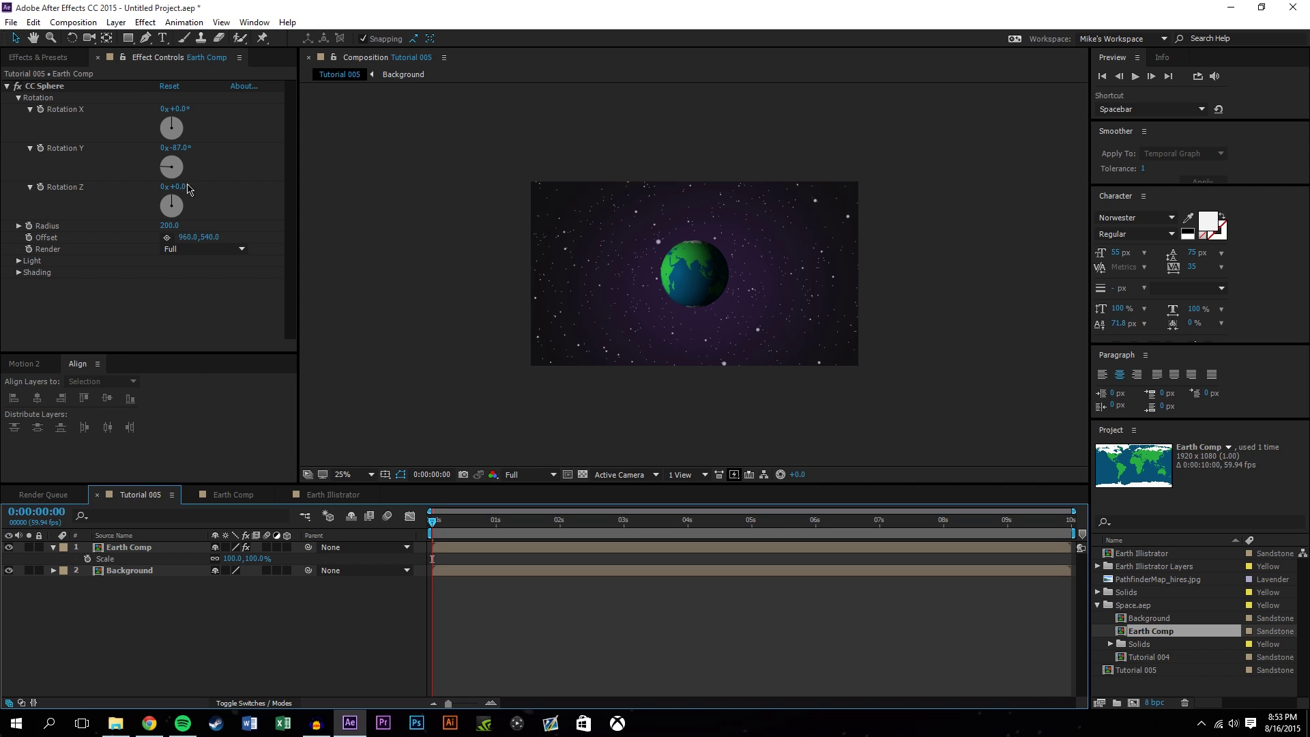
{"action": "left_click_drag", "start_coordinate": [167, 225], "coordinate": [237, 225]}
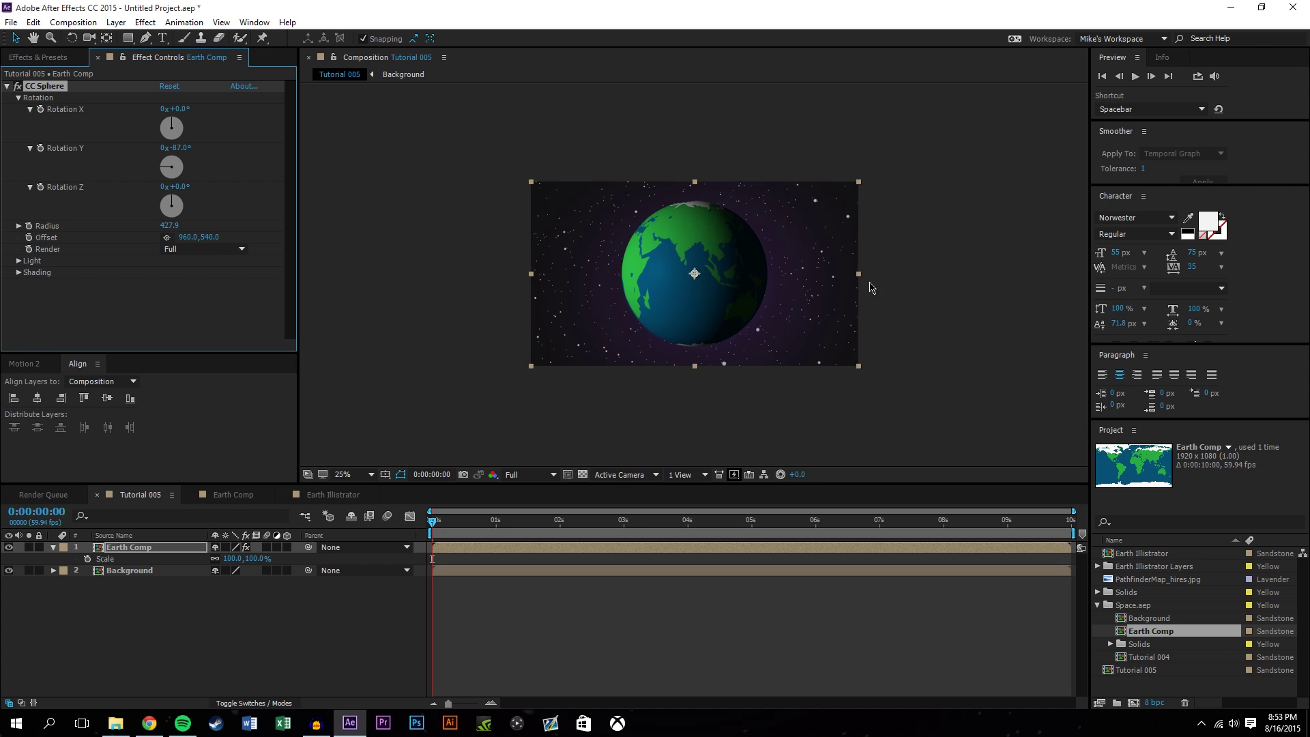
{"action": "left_click", "coordinate": [871, 287]}
{"action": "scroll", "coordinate": [737, 299], "scroll_direction": "up", "scroll_amount": 2}
{"action": "left_click", "coordinate": [120, 309]}
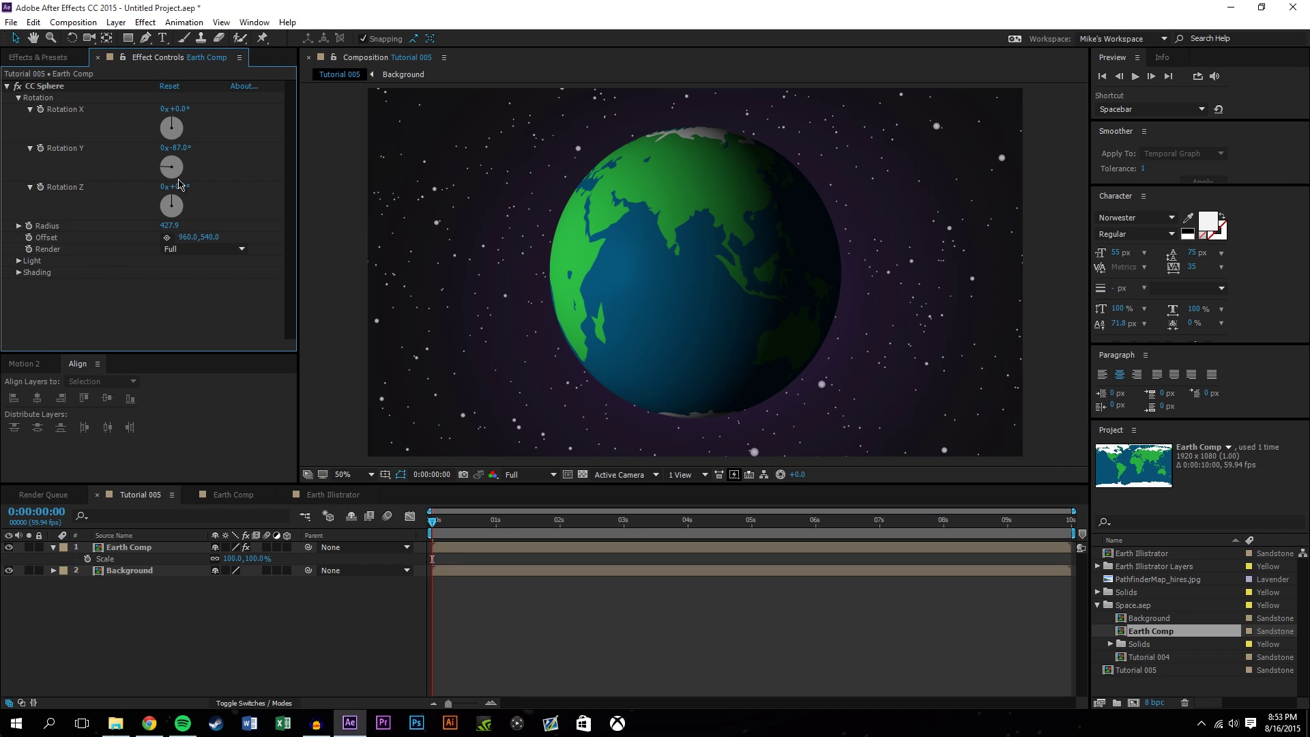
- Spin the globe around its Y and X axes, and reset both CC Sphere rotations to 0°
{"action": "left_click_drag", "start_coordinate": [186, 150], "coordinate": [276, 147]}
{"action": "left_click_drag", "start_coordinate": [190, 146], "coordinate": [387, 162]}
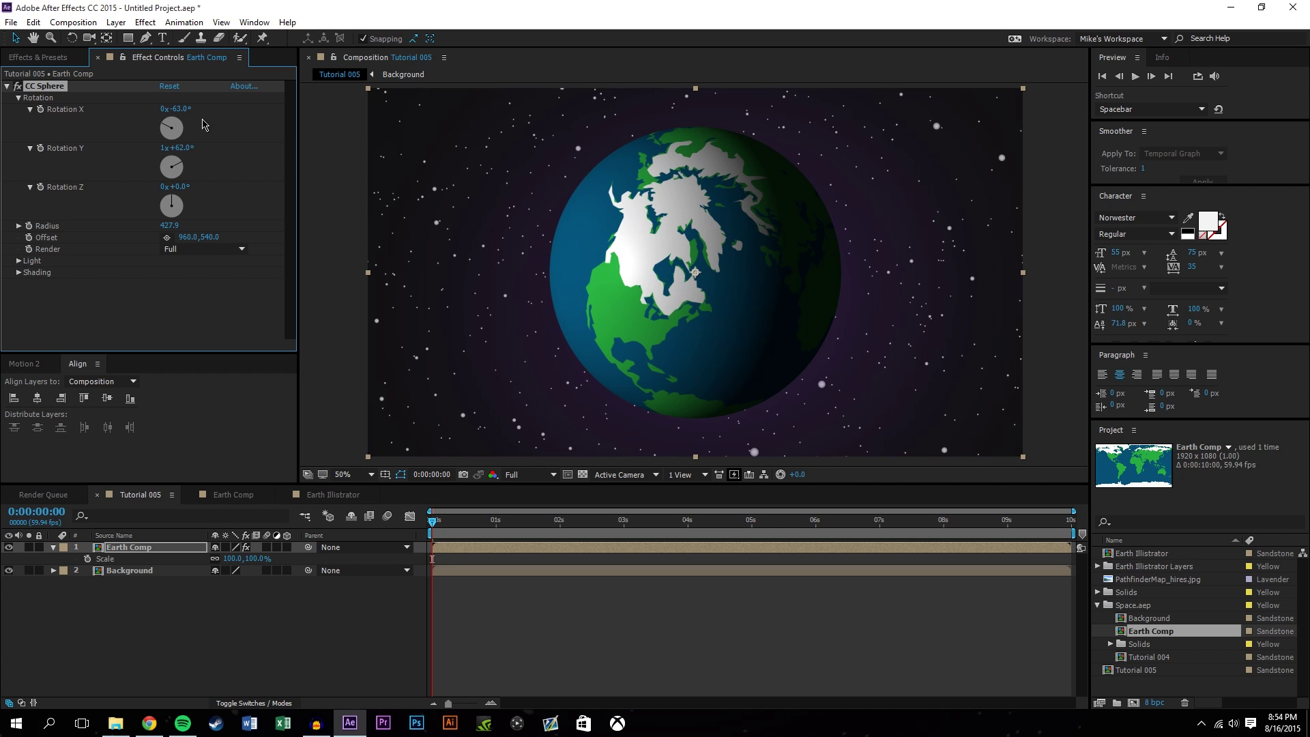
{"action": "type", "text": "0"}
{"action": "key", "text": "Return"}
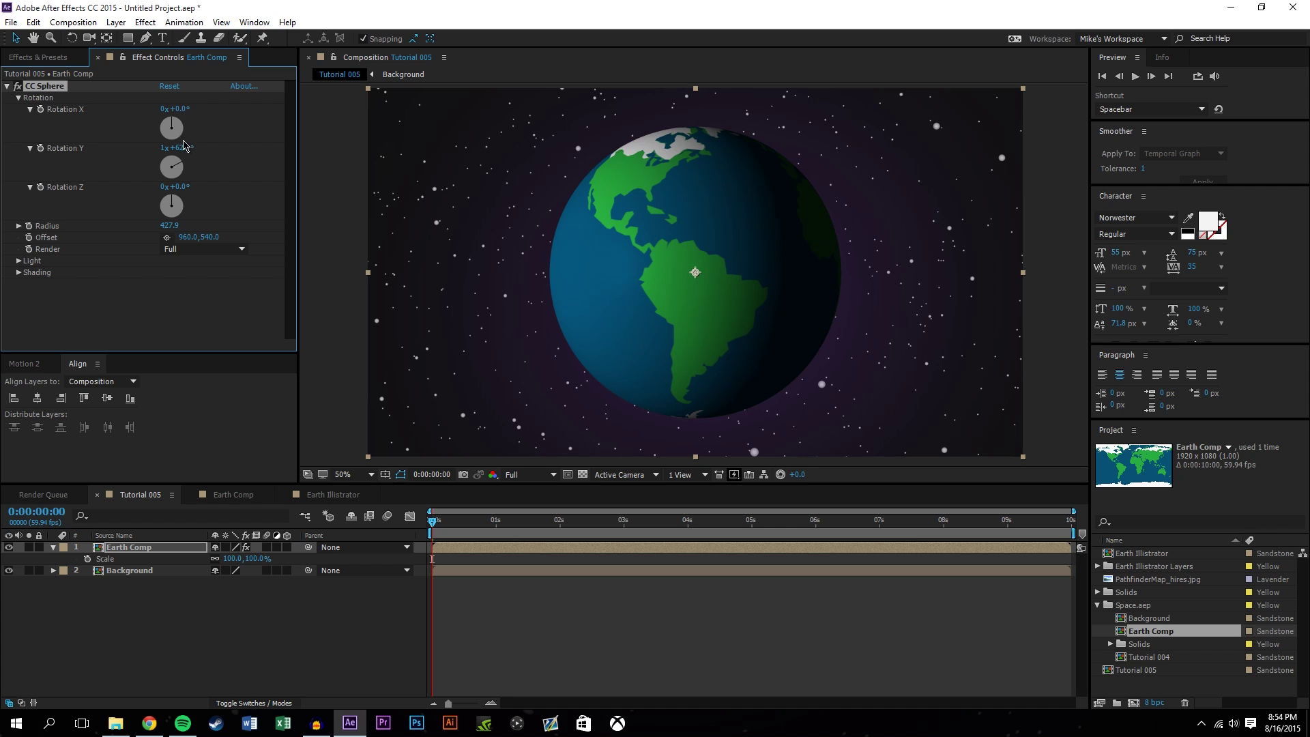
{"action": "key", "text": "Return"}
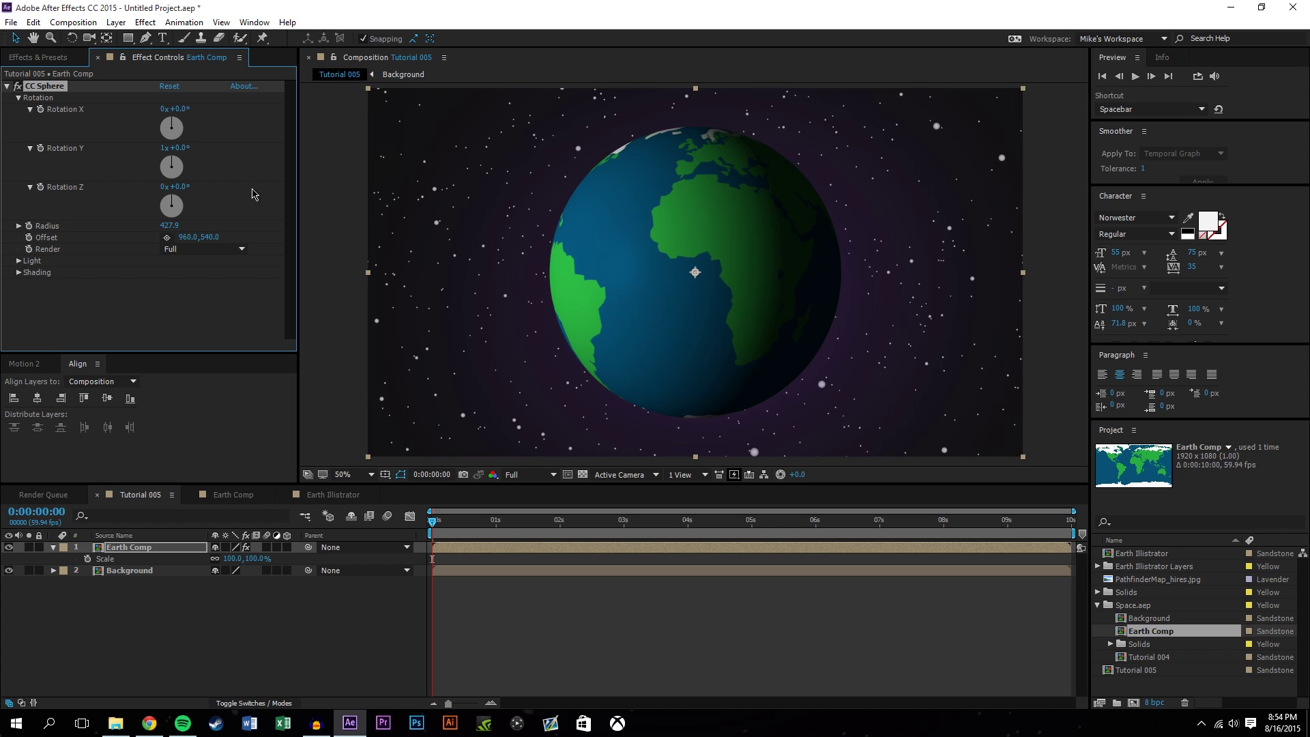
{"action": "left_click", "coordinate": [169, 152]}
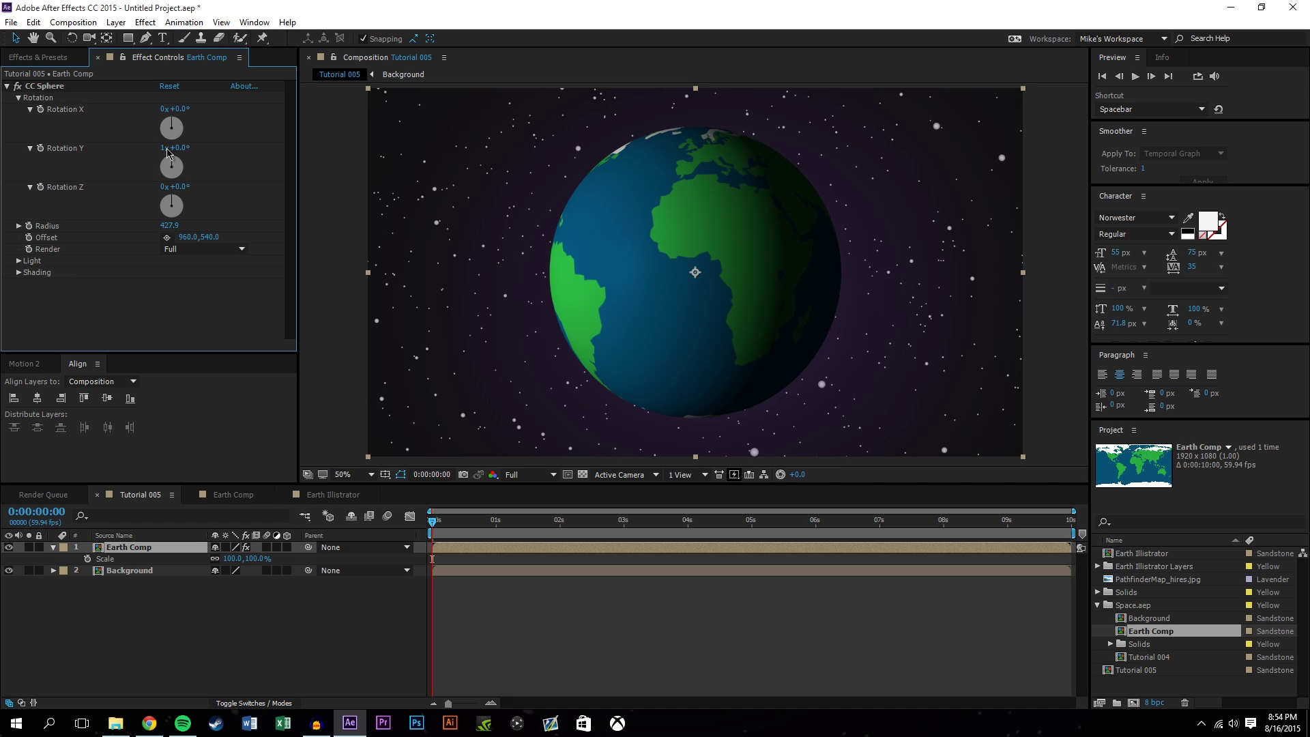
{"action": "type", "text": "0"}
{"action": "left_click", "coordinate": [543, 629]}
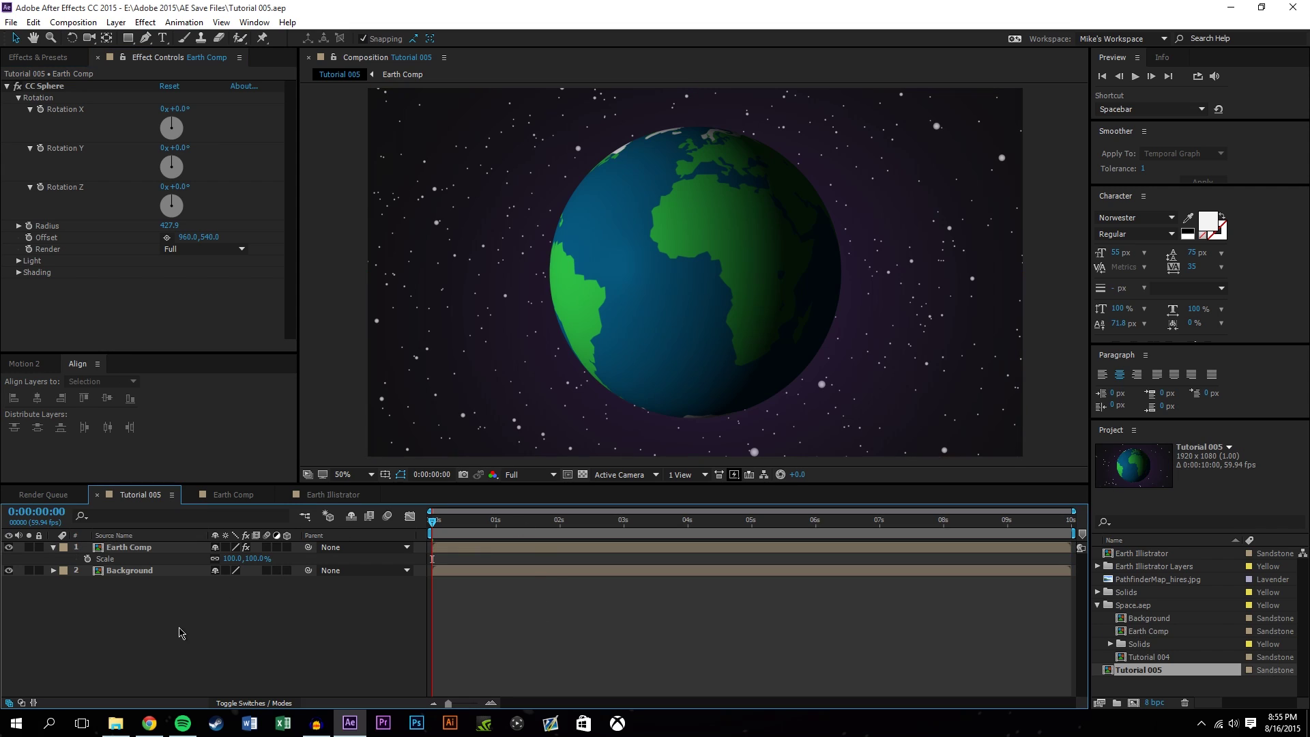
- Flatten the globe's shading by setting CC Sphere's Light Intensity to 0 and Ambient to 101, and collapse both property groups
{"action": "left_click", "coordinate": [17, 261]}
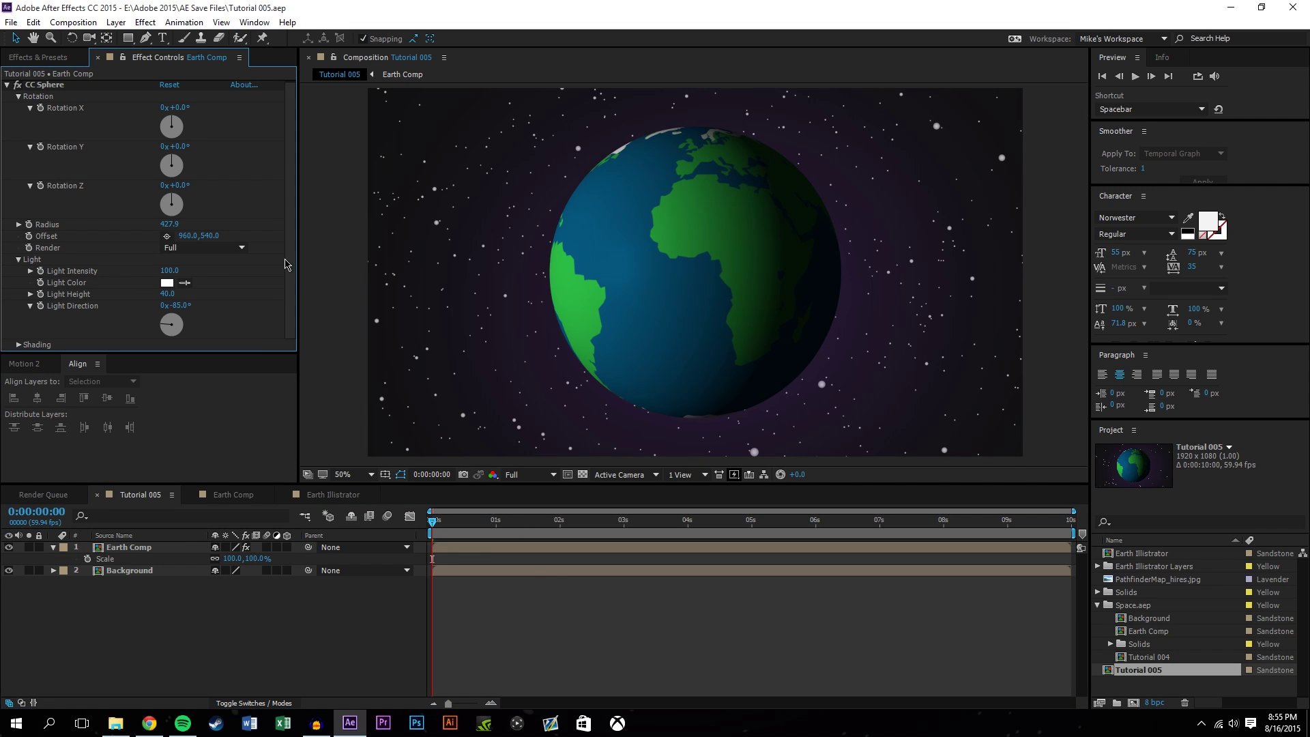
{"action": "left_click", "coordinate": [18, 345]}
{"action": "scroll", "coordinate": [185, 260], "scroll_direction": "down", "scroll_amount": 3}
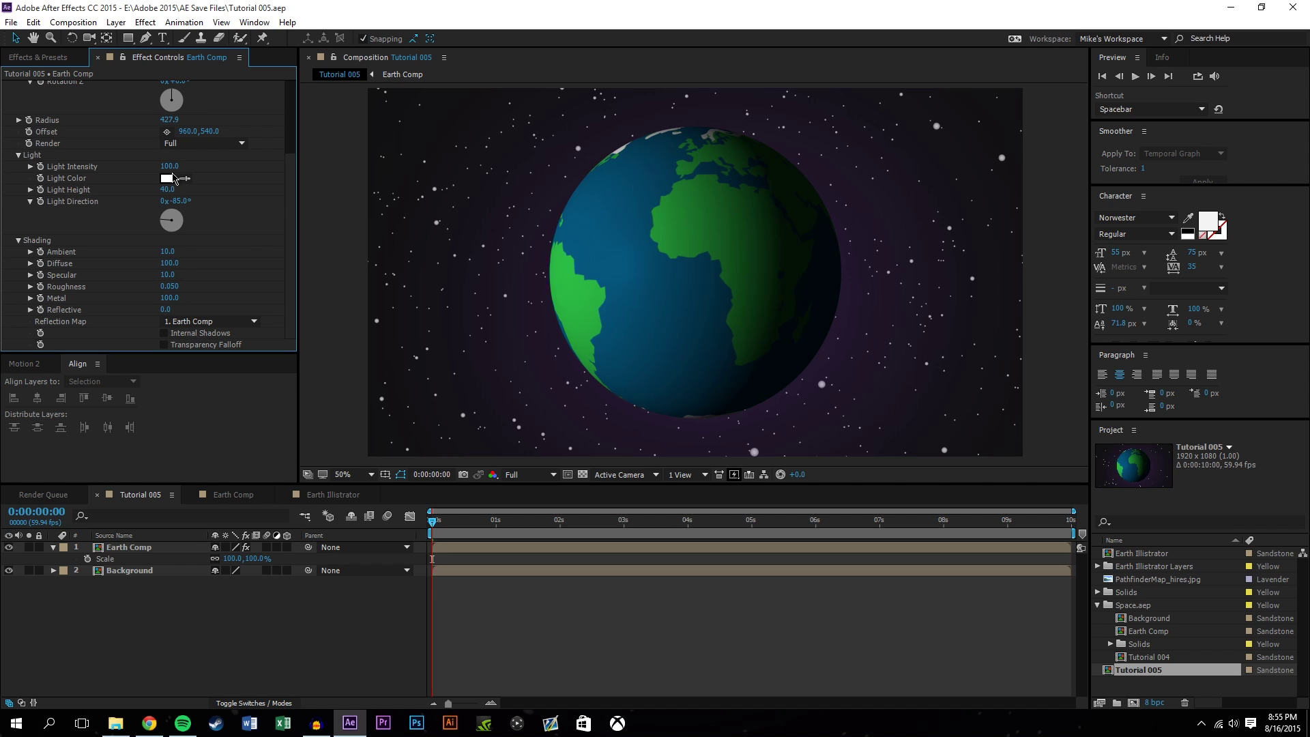
{"action": "left_click_drag", "start_coordinate": [169, 252], "coordinate": [228, 250]}
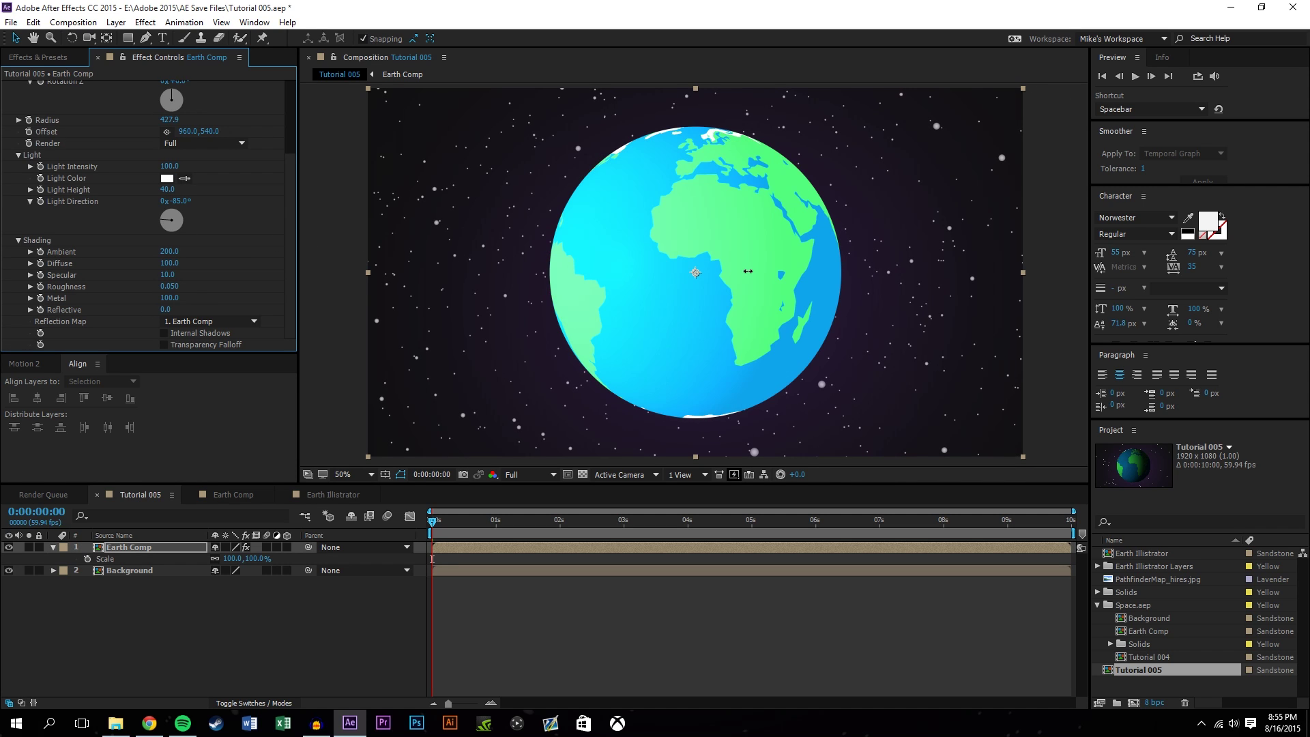
{"action": "left_click_drag", "start_coordinate": [172, 166], "coordinate": [46, 280]}
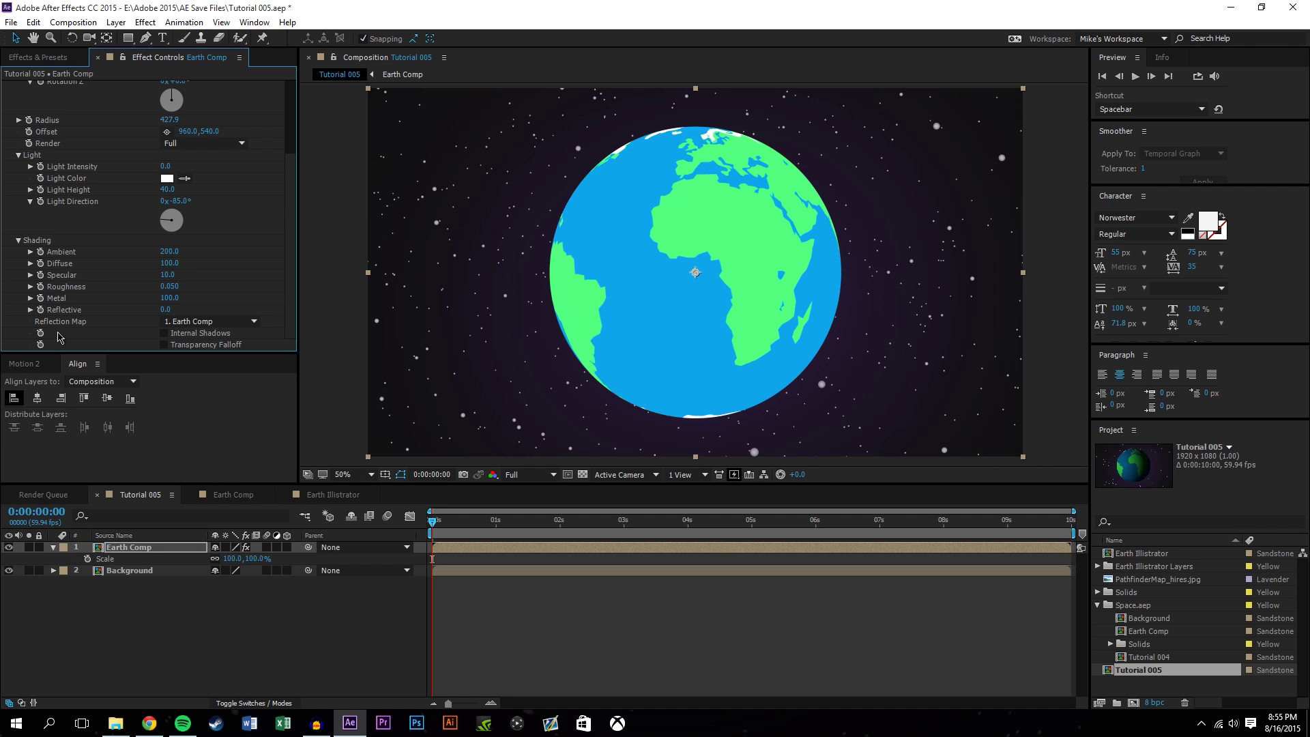
{"action": "left_click_drag", "start_coordinate": [153, 261], "coordinate": [135, 293]}
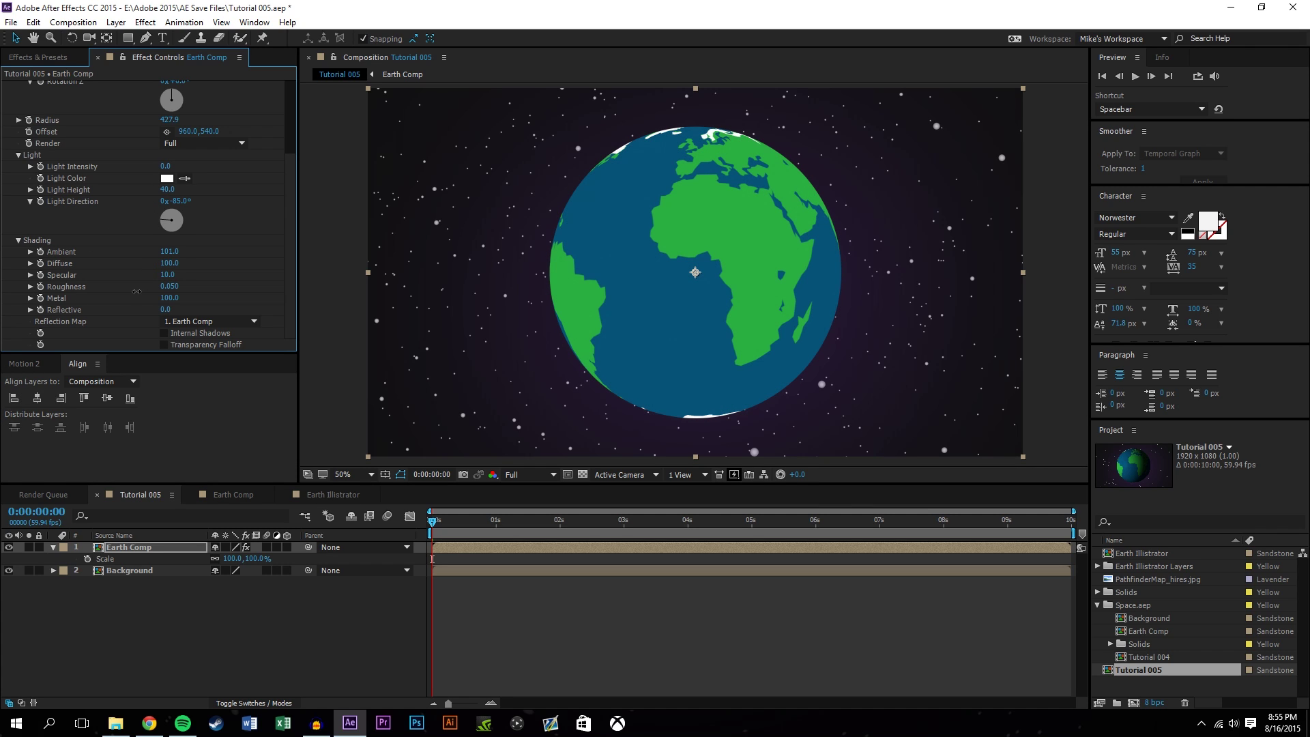
{"action": "left_click", "coordinate": [195, 358]}
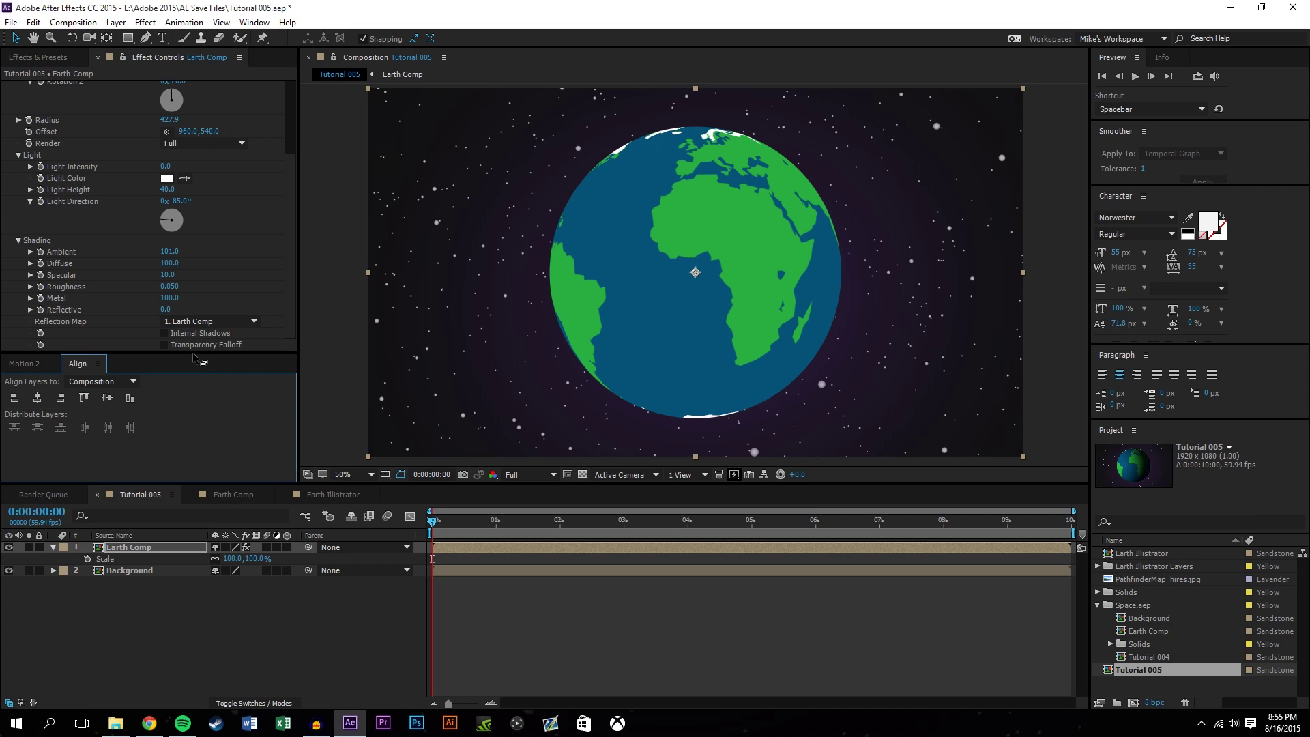
{"action": "left_click", "coordinate": [19, 240]}
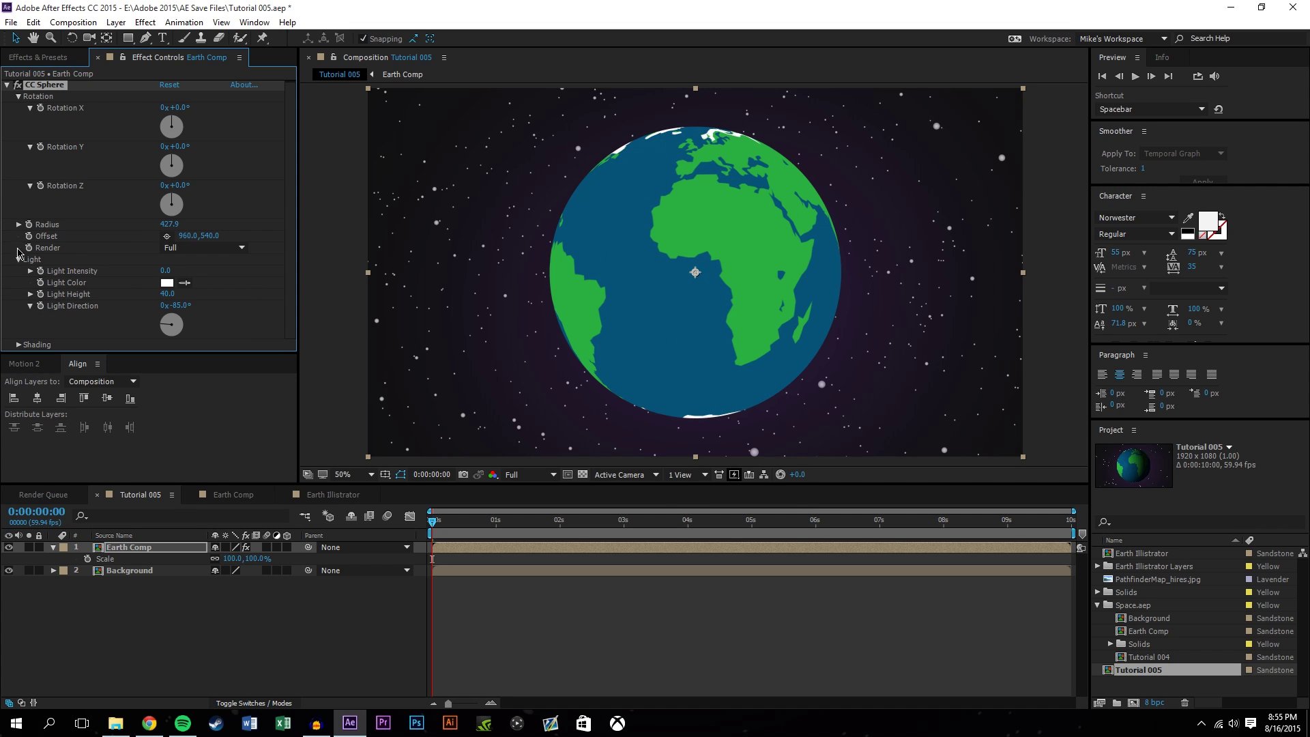
{"action": "left_click", "coordinate": [18, 259]}
{"action": "left_click", "coordinate": [149, 308]}
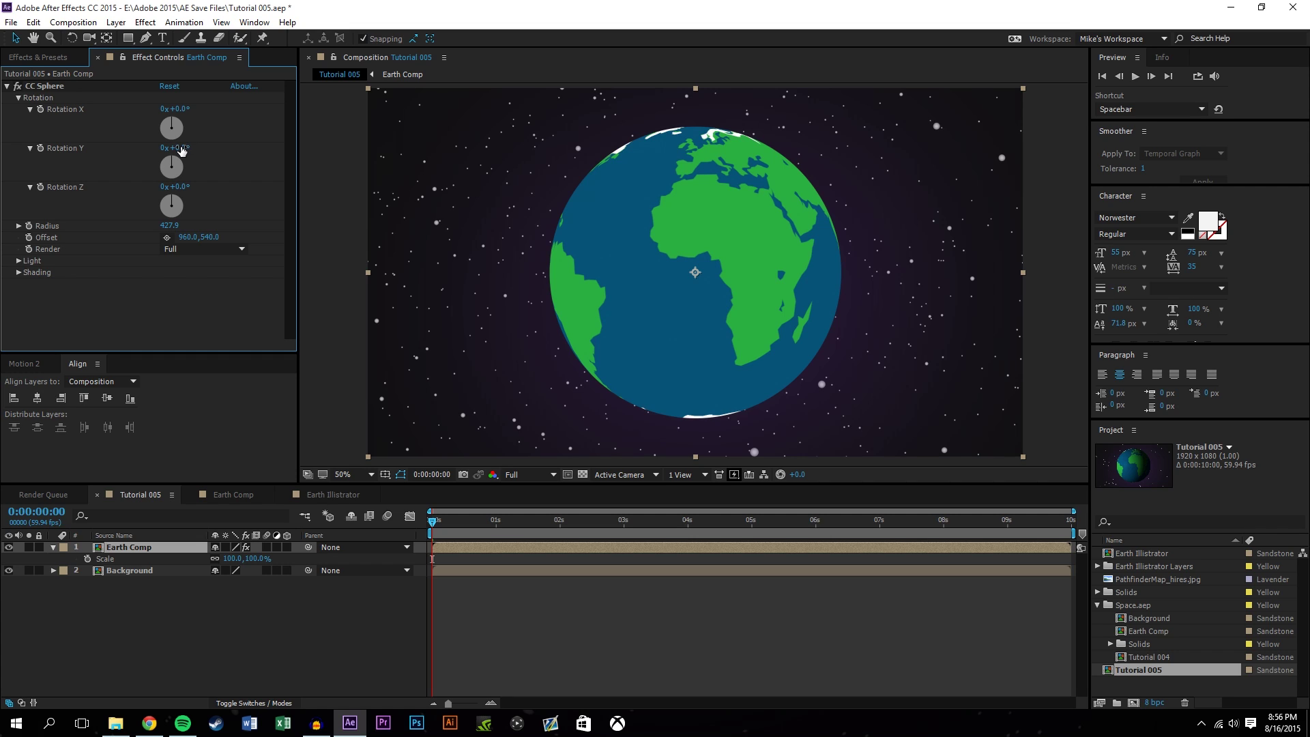
- Try a CC Sphere Rotation Y of 96° together with rotating the Earth Comp layer, and undo both changes
{"action": "type", "text": "96"}
{"action": "key", "text": "Return"}
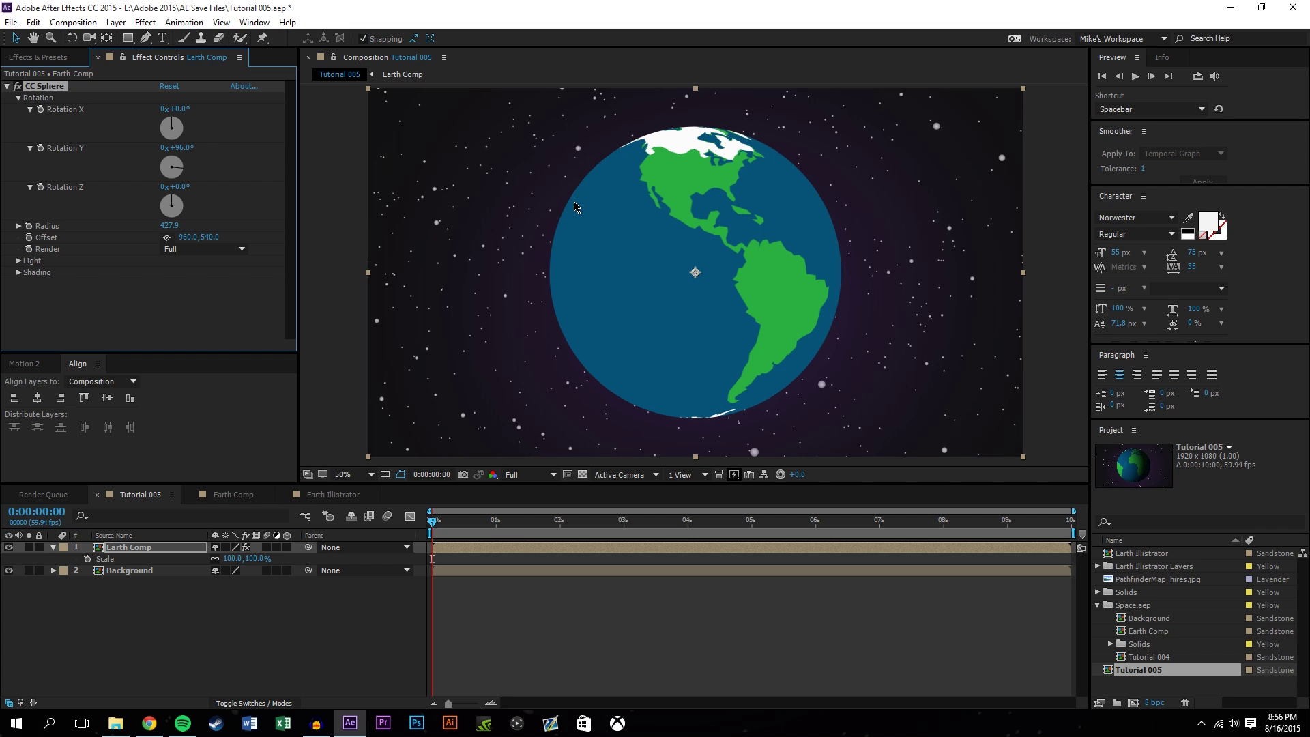
{"action": "key", "text": "r"}
{"action": "left_click_drag", "start_coordinate": [231, 558], "coordinate": [459, 559]}
{"action": "key", "text": "ctrl+z"}
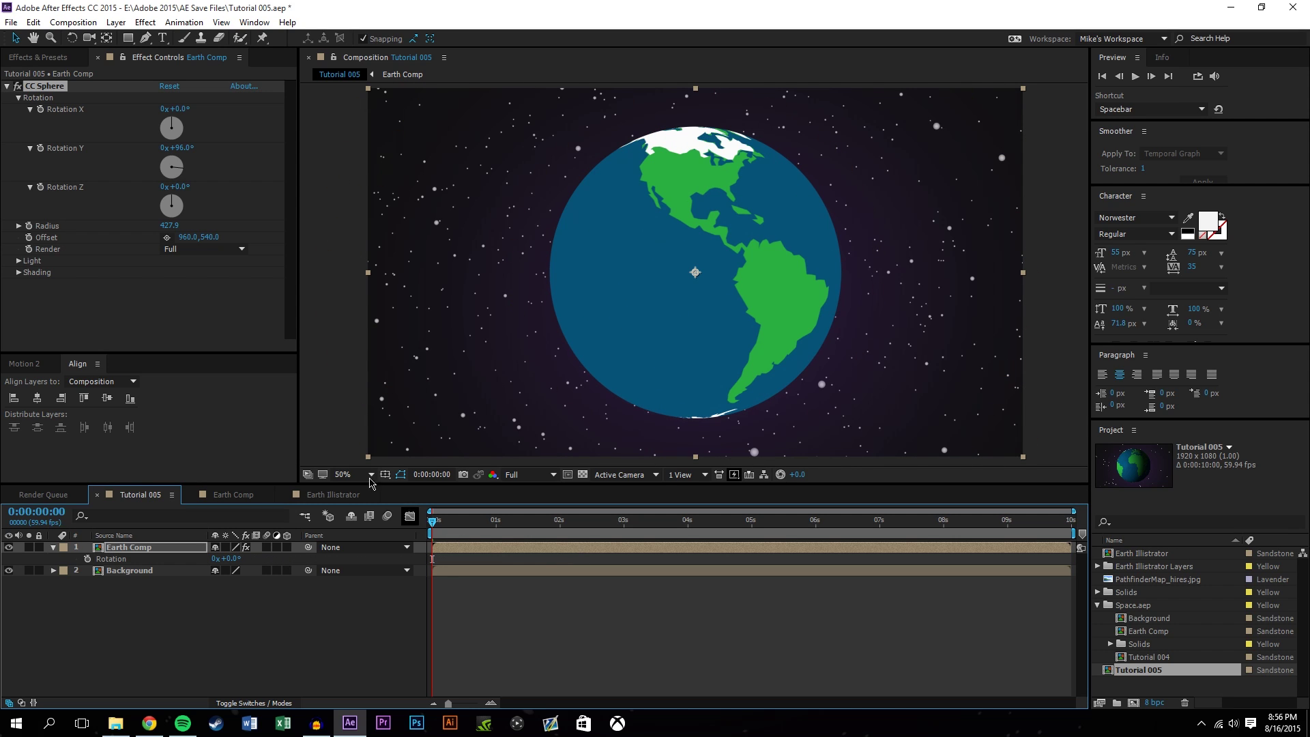
{"action": "key", "text": "ctrl+z"}
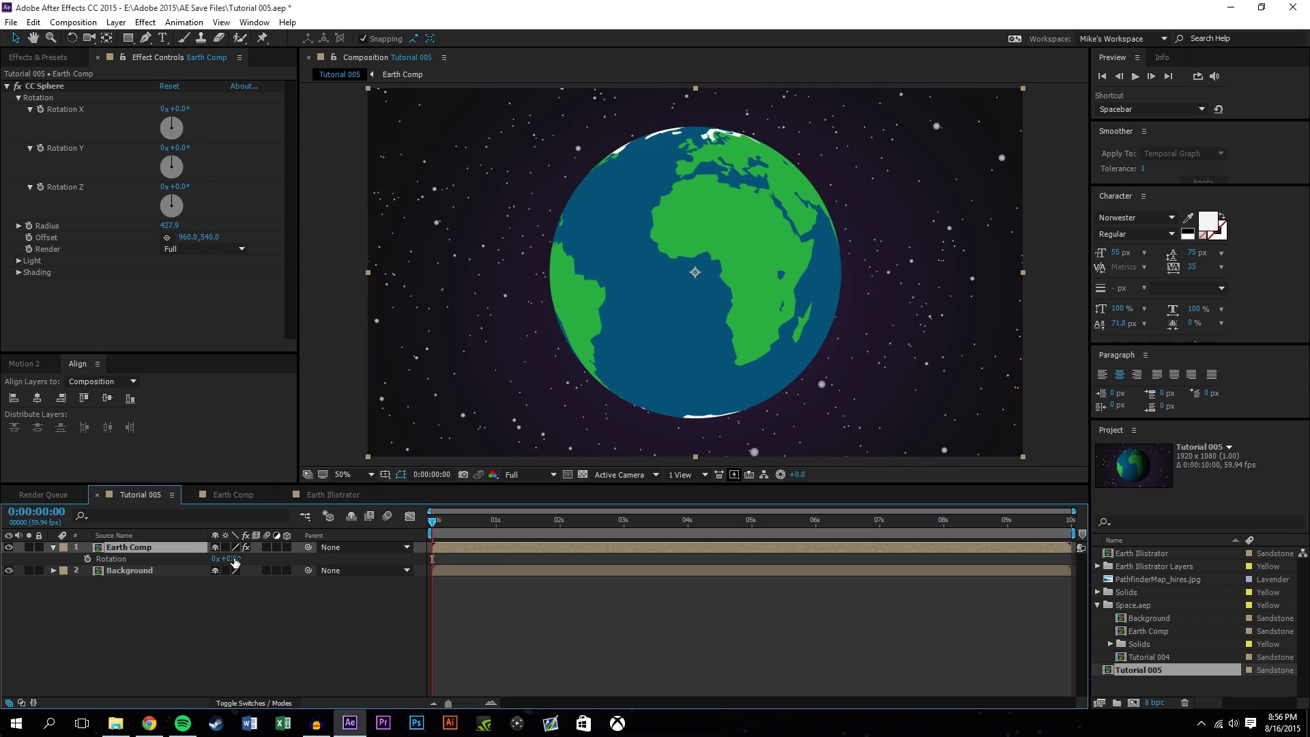
- Try rotating the Earth Comp layer to 1x+127°, reset its rotation to 0°, and set CC Sphere's Rotation Y to 96°
{"action": "left_click_drag", "start_coordinate": [234, 559], "coordinate": [271, 213]}
{"action": "left_click_drag", "start_coordinate": [190, 150], "coordinate": [489, 559]}
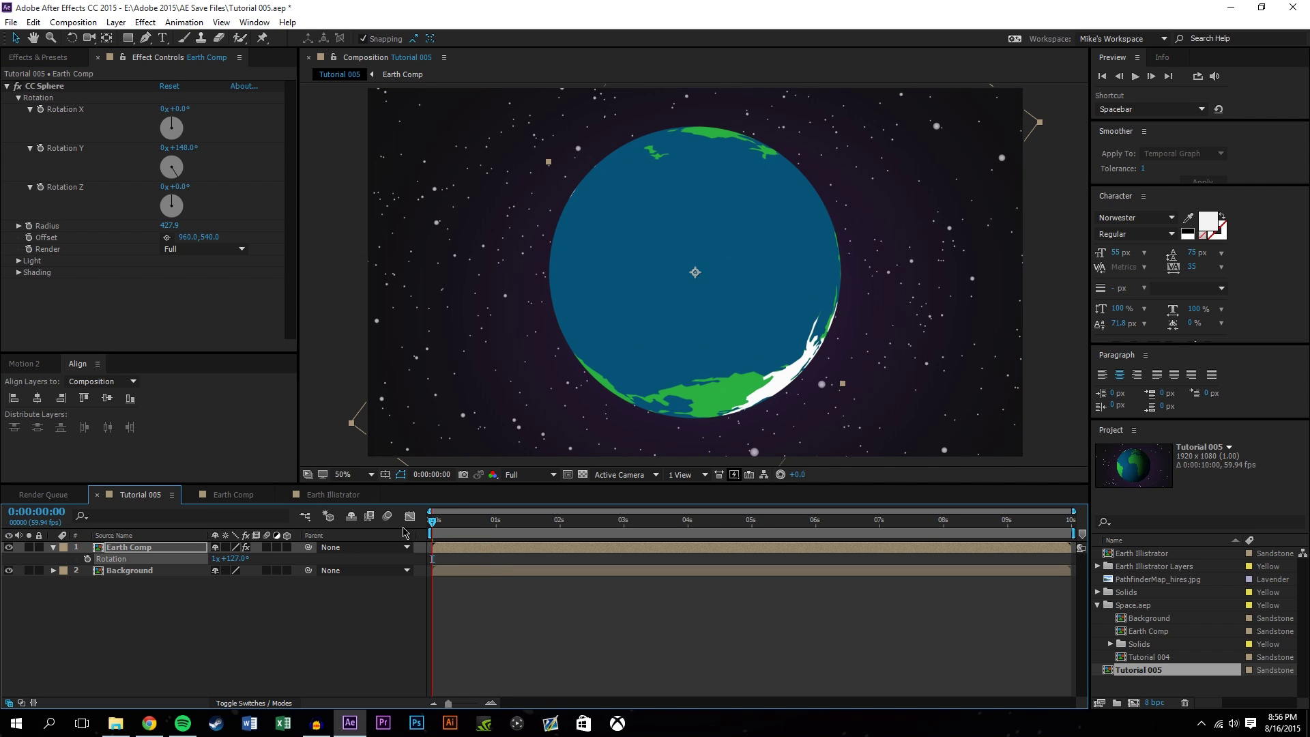
{"action": "type", "text": "0"}
{"action": "key", "text": "Return"}
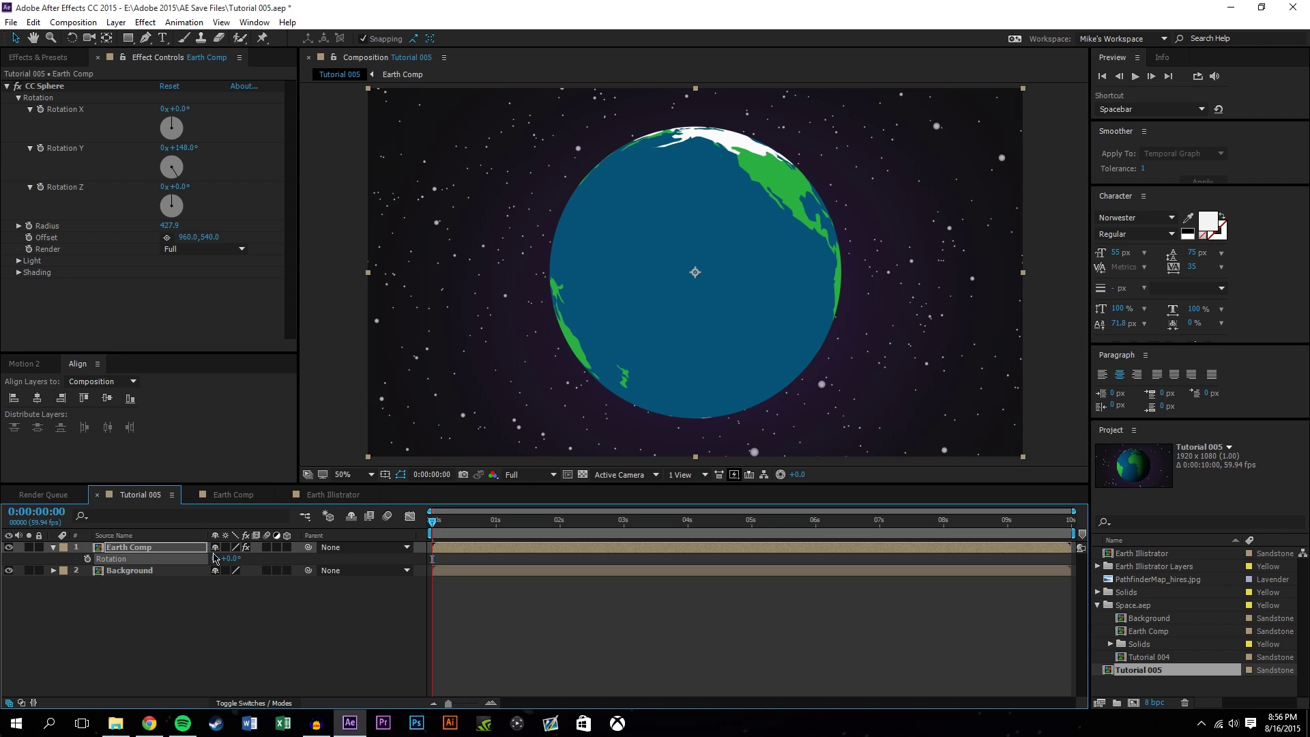
{"action": "left_click", "coordinate": [187, 149]}
{"action": "type", "text": "96"}
{"action": "key", "text": "Return"}
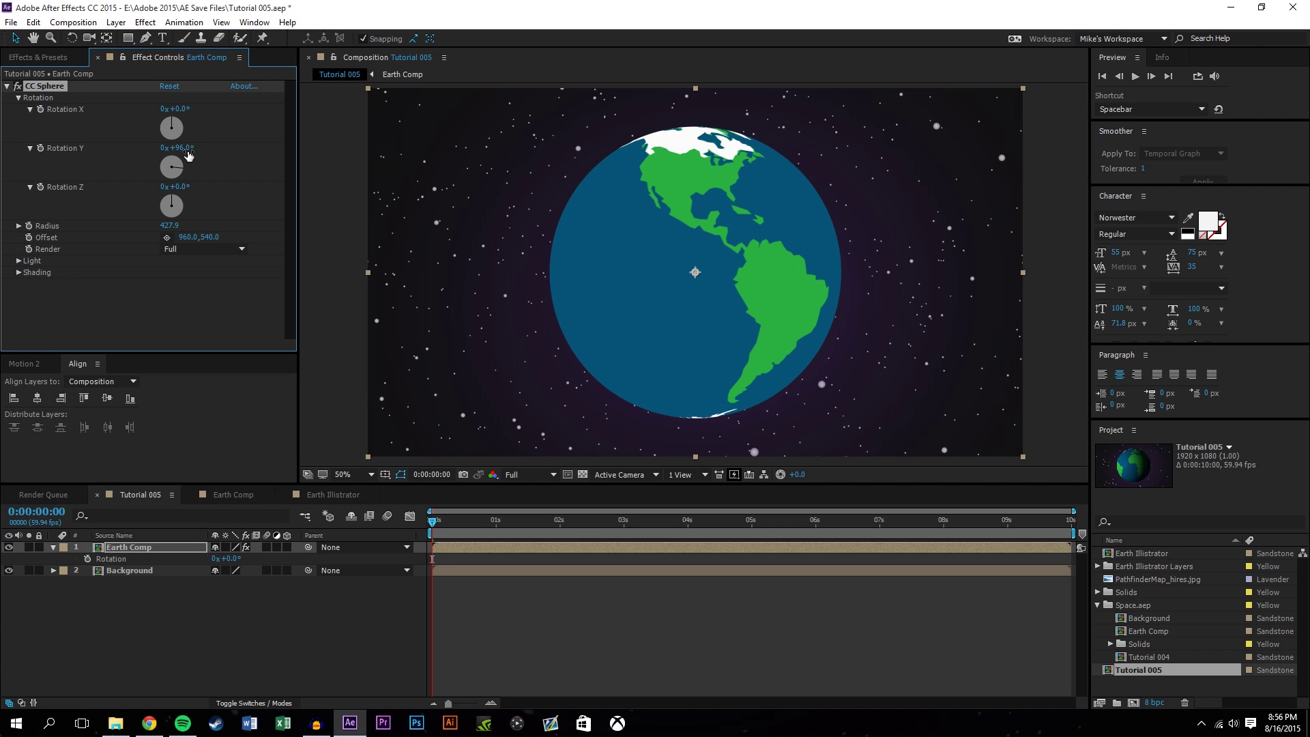
- Keyframe CC Sphere's Rotation Y from 0° at the start of the composition to 105.1° at 0:00:09:59
{"action": "left_click", "coordinate": [179, 659]}
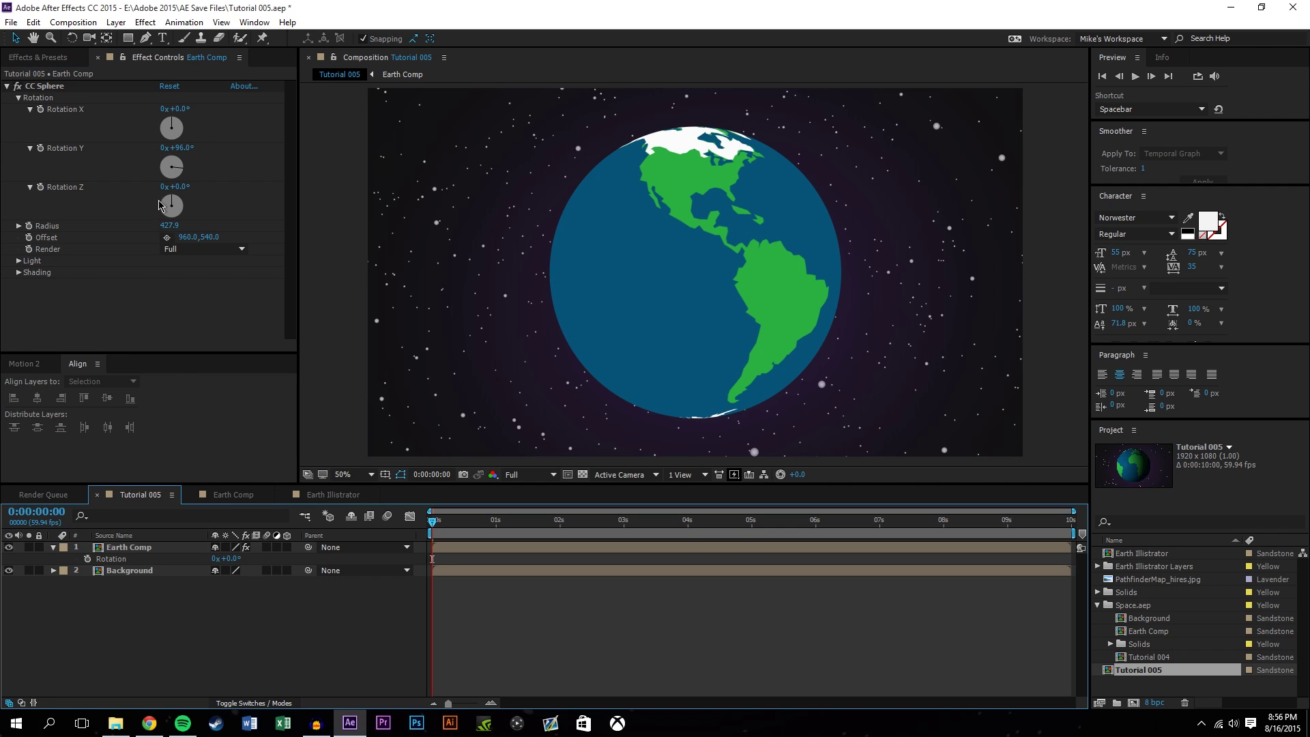
{"action": "left_click_drag", "start_coordinate": [184, 147], "coordinate": [104, 142]}
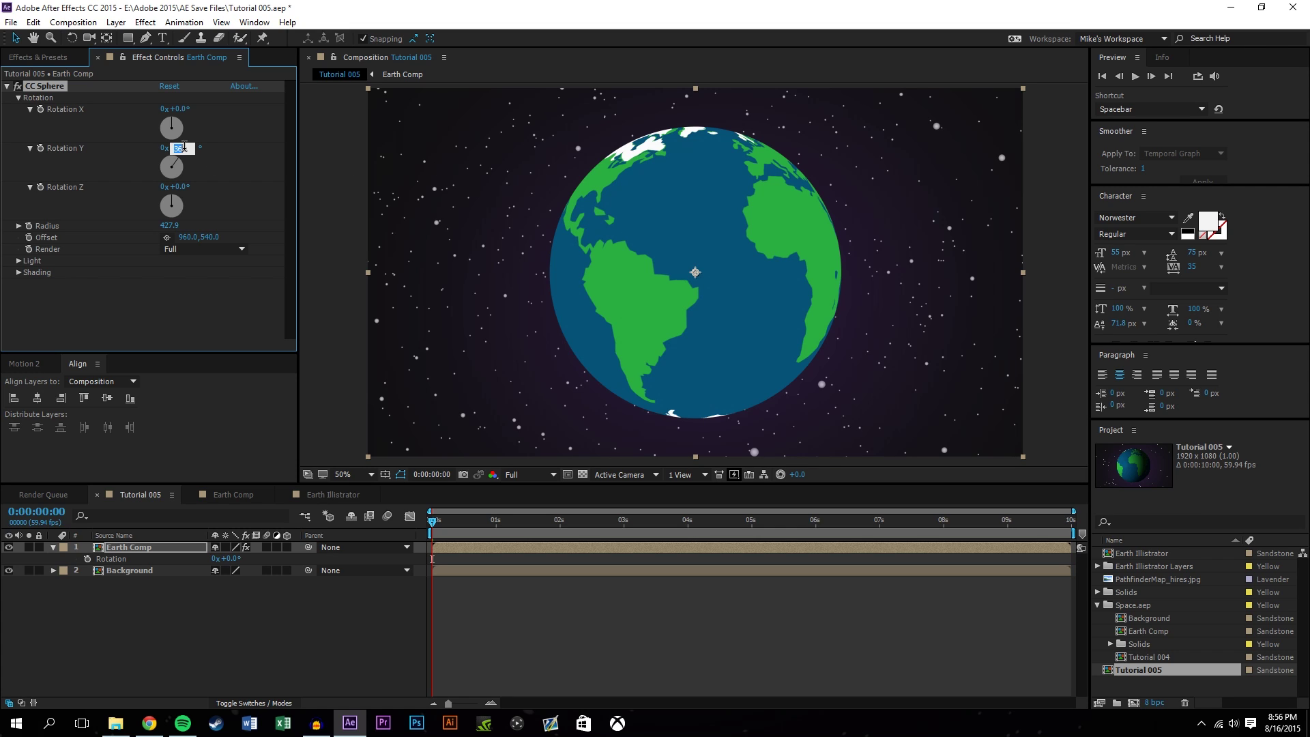
{"action": "key", "text": "Return"}
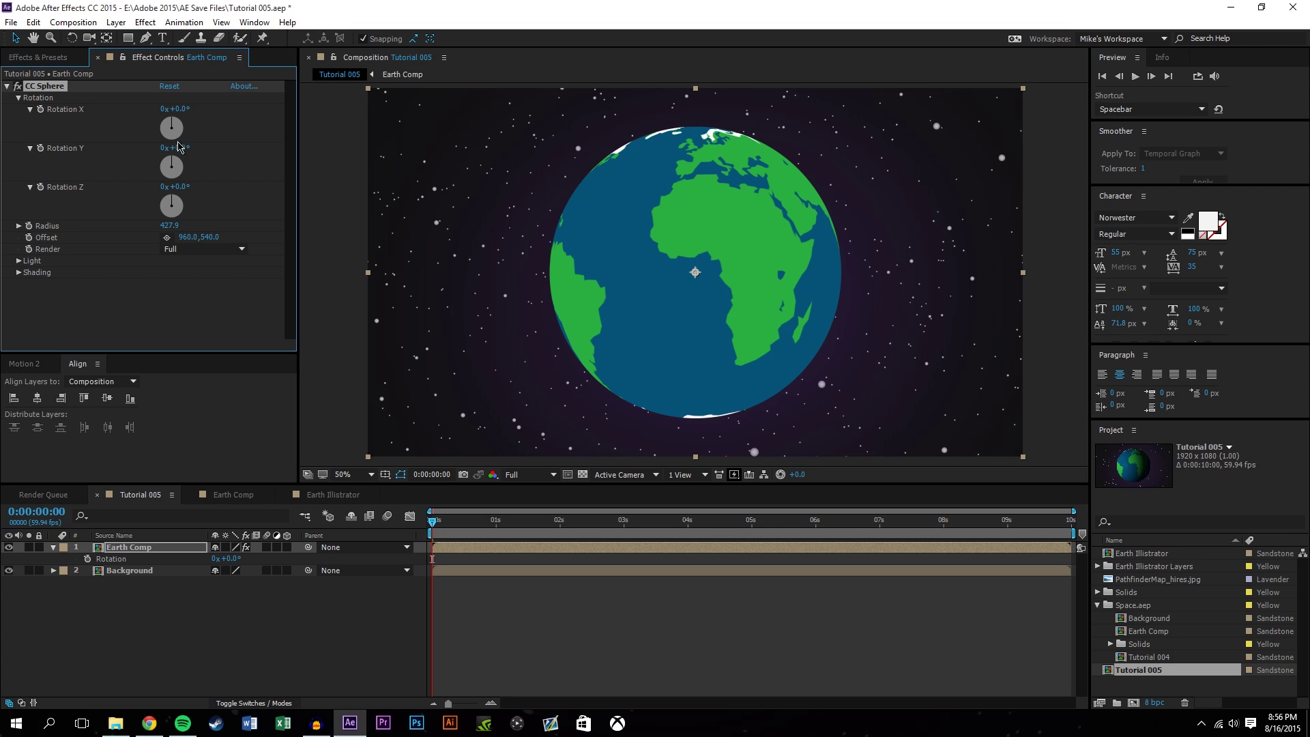
{"action": "left_click", "coordinate": [41, 148]}
{"action": "left_click_drag", "start_coordinate": [434, 522], "coordinate": [1139, 560]}
{"action": "left_click_drag", "start_coordinate": [180, 147], "coordinate": [1048, 303]}
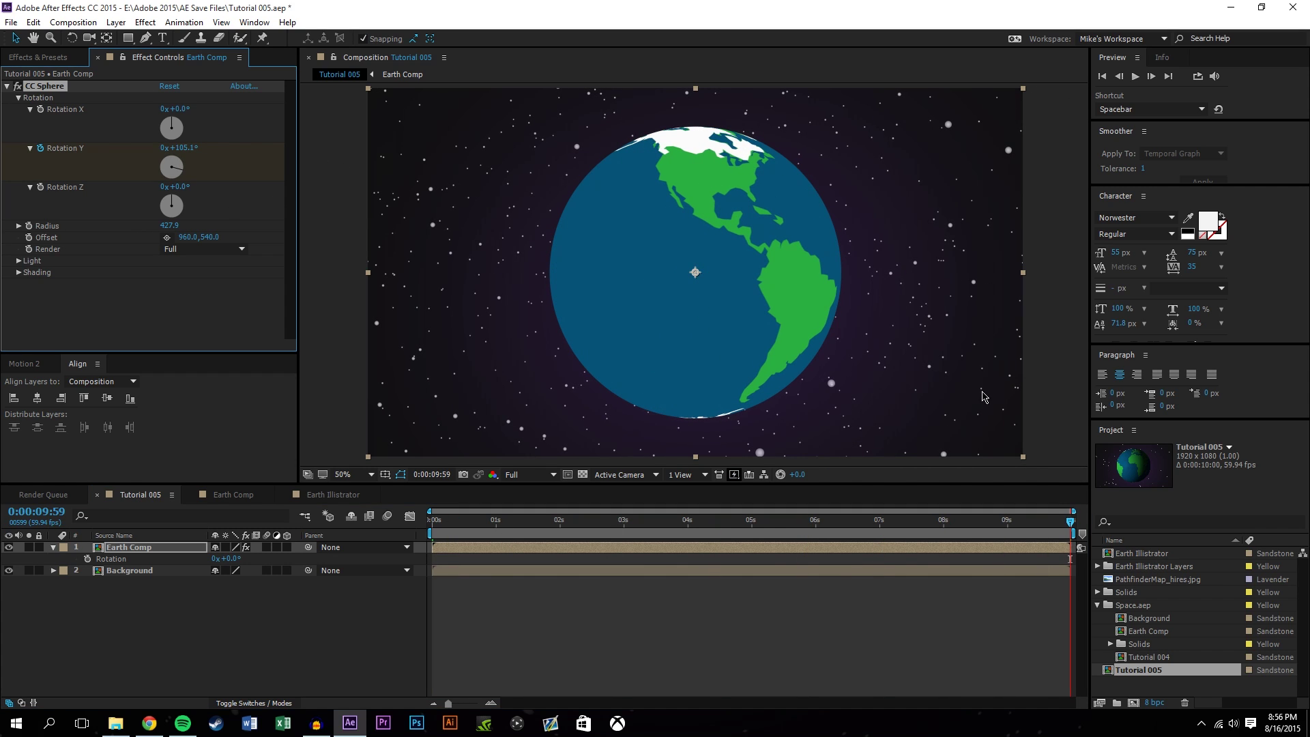
- Preview the Earth globe's rotation from the start of the composition and scrub back through it
{"action": "left_click", "coordinate": [659, 655]}
{"action": "left_click_drag", "start_coordinate": [476, 524], "coordinate": [356, 518]}
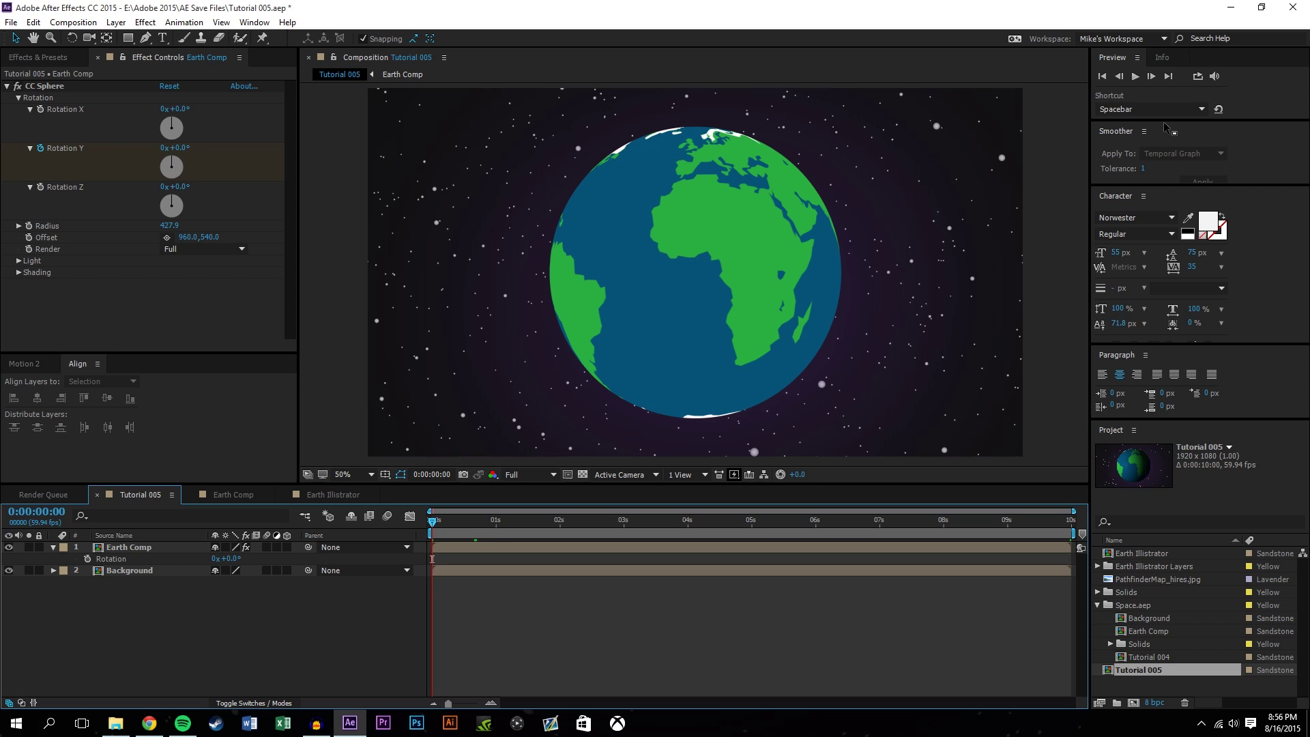
{"action": "left_click", "coordinate": [1135, 77]}
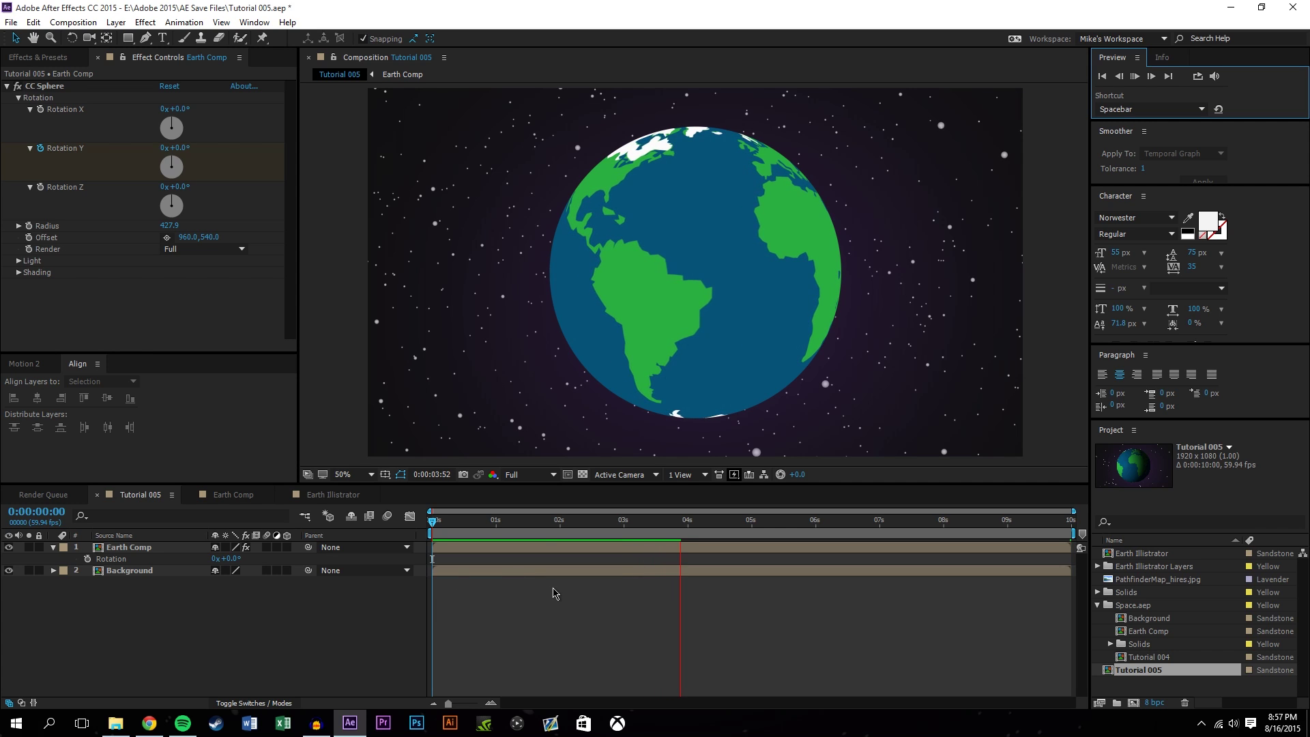
{"action": "left_click", "coordinate": [558, 522]}
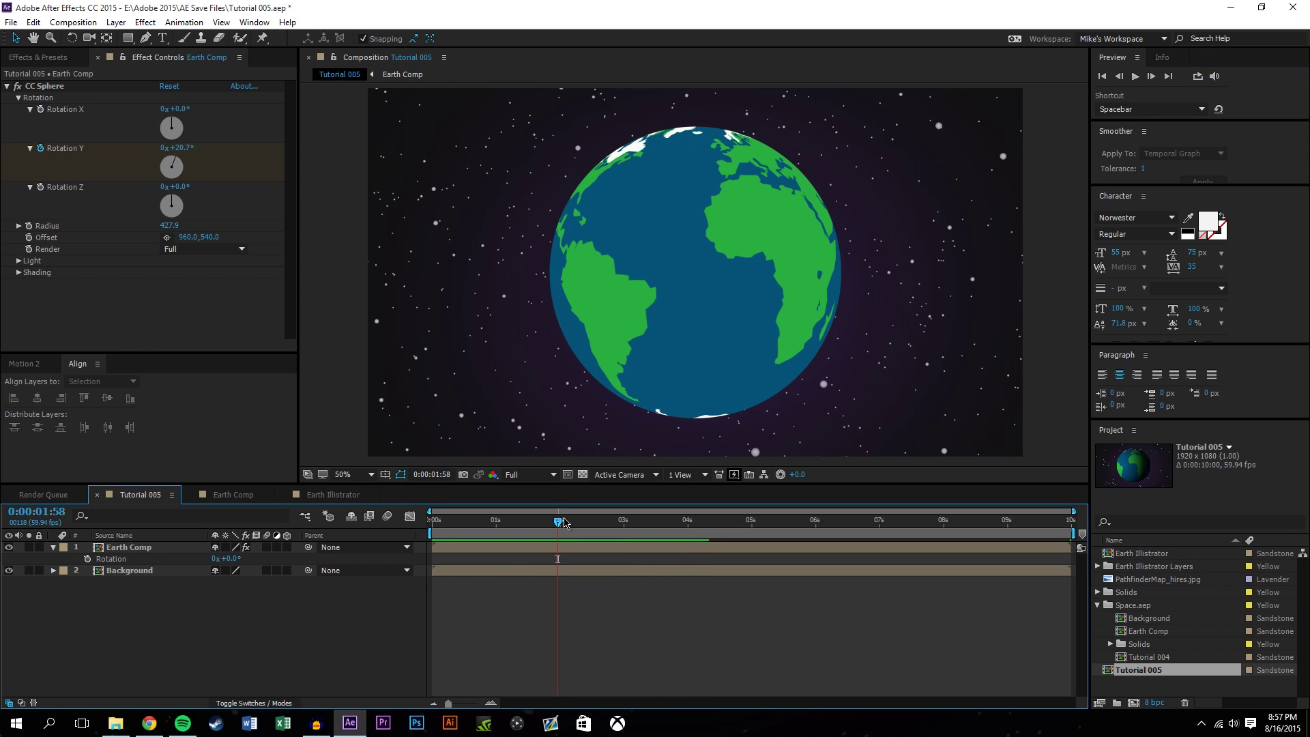
{"action": "left_click_drag", "start_coordinate": [564, 523], "coordinate": [240, 524]}
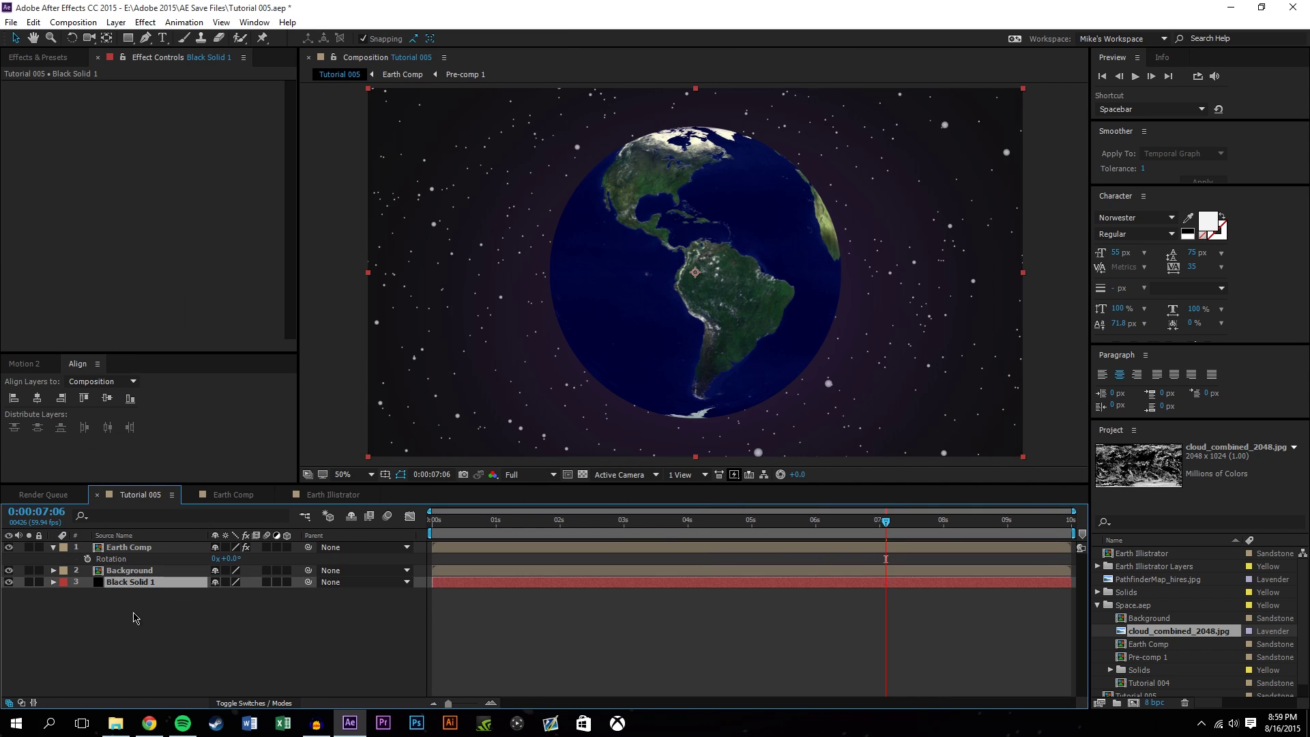
- Place Black Solid 1 between Earth Comp and Background, and set its opacity to 85%
{"action": "left_click_drag", "start_coordinate": [886, 522], "coordinate": [565, 536]}
{"action": "left_click", "coordinate": [1102, 77]}
{"action": "left_click", "coordinate": [130, 571]}
{"action": "key", "text": "t"}
{"action": "left_click_drag", "start_coordinate": [220, 582], "coordinate": [210, 582]}
{"action": "left_click", "coordinate": [226, 634]}
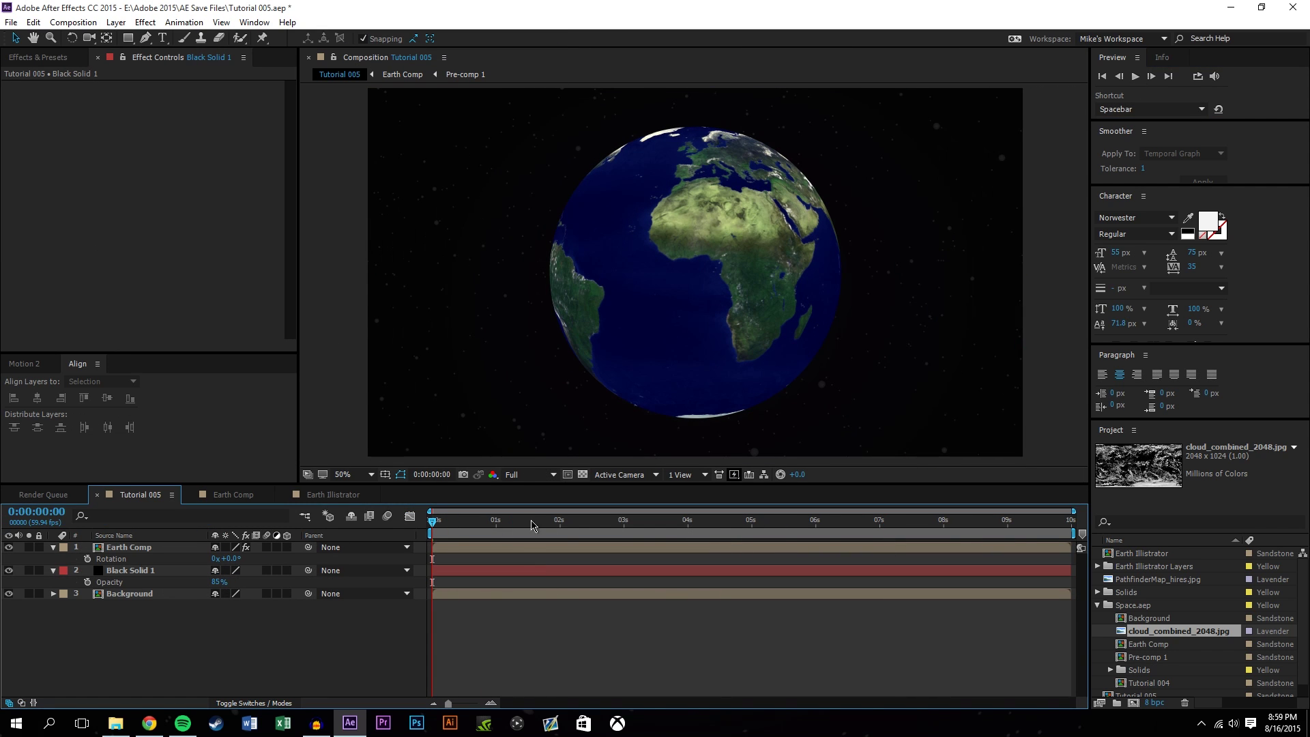
- Give the globe directional shading by setting Earth Comp's CC Sphere Light Intensity to 229, Light Direction to -85° and Ambient to 18
{"action": "left_click_drag", "start_coordinate": [533, 522], "coordinate": [395, 520]}
{"action": "left_click", "coordinate": [130, 547]}
{"action": "left_click", "coordinate": [19, 260]}
{"action": "mouse_move", "coordinate": [169, 273]}
{"action": "left_mouse_down"}
{"action": "mouse_move", "coordinate": [184, 272]}
{"action": "mouse_move", "coordinate": [112, 252]}
{"action": "left_mouse_up"}
{"action": "left_click", "coordinate": [19, 346]}
{"action": "scroll", "coordinate": [82, 301], "scroll_direction": "down", "scroll_amount": 3}
{"action": "left_click_drag", "start_coordinate": [174, 166], "coordinate": [262, 156]}
- Play the composition from the first frame to check the shaded globe's rotation against the darkened background
{"action": "key", "text": "space"}
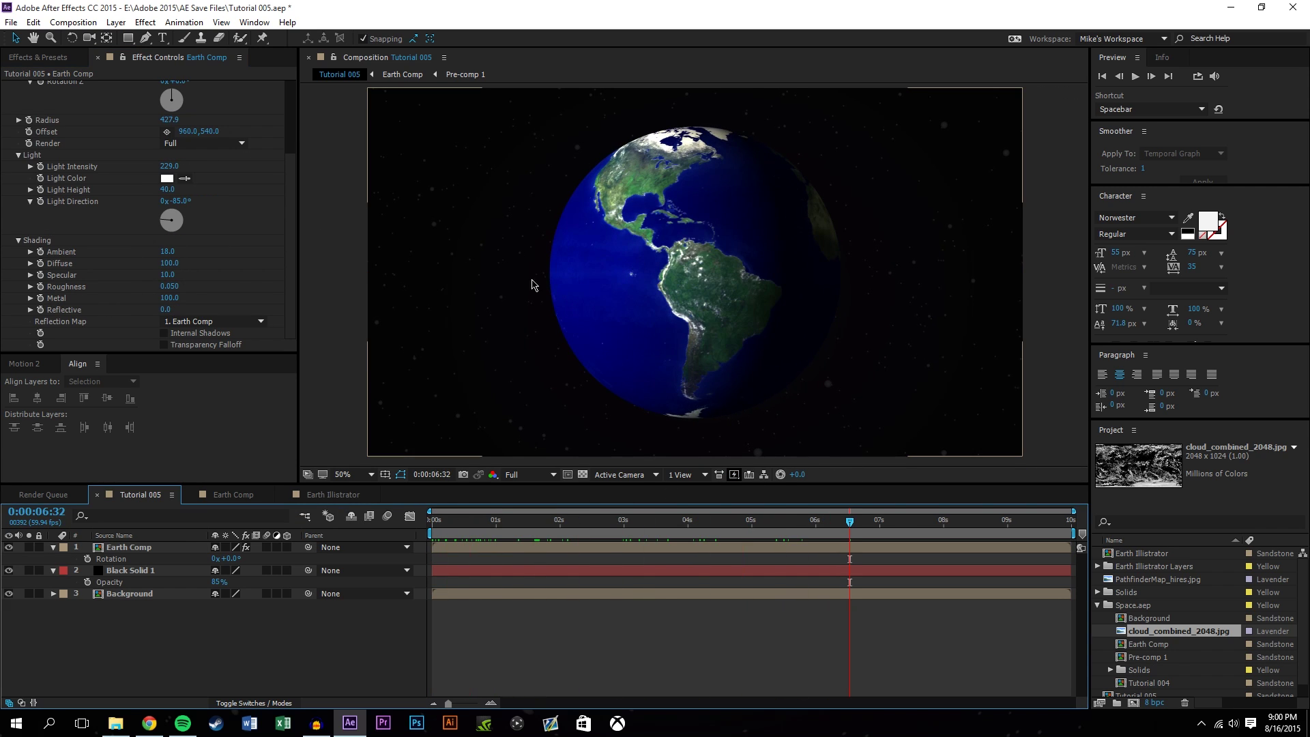
{"action": "left_click", "coordinate": [1103, 76]}
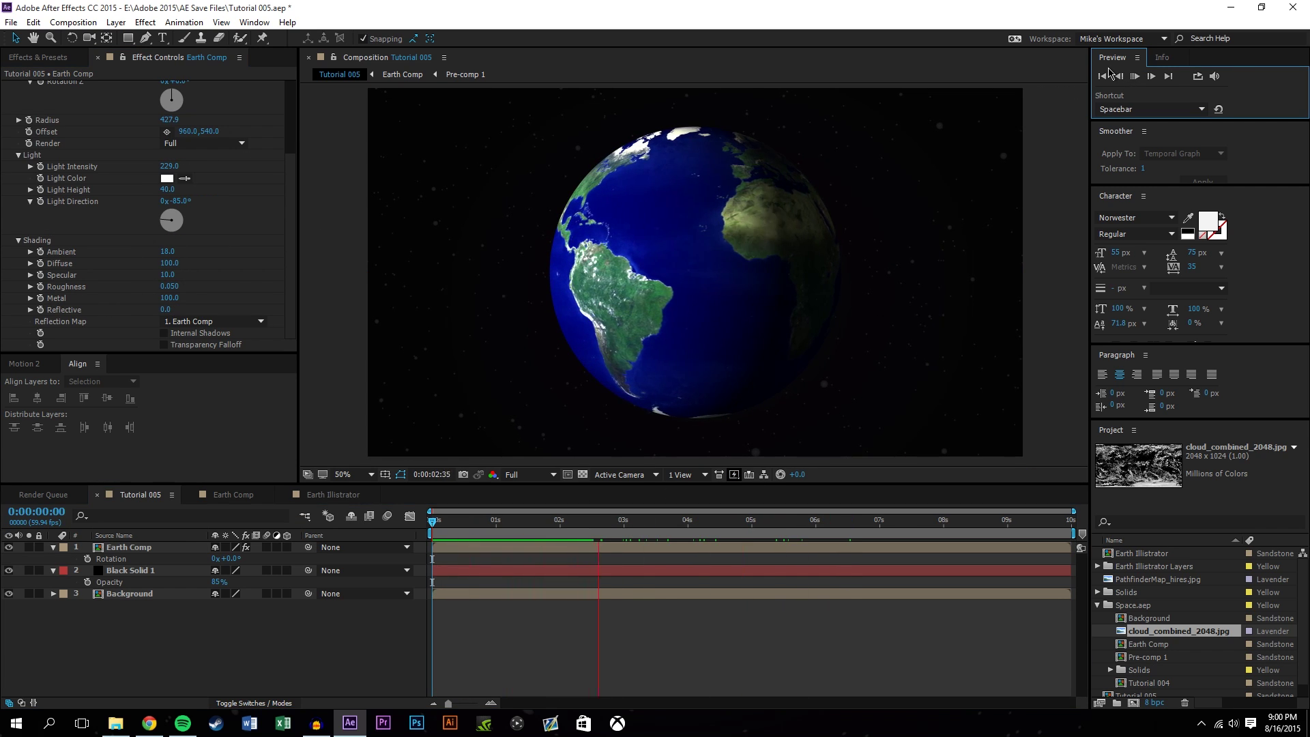
{"action": "left_click", "coordinate": [508, 534]}
{"action": "key", "text": "space"}
- Add the Tutorial 005 composition to the render queue with the Beta Pro output module
{"action": "left_click", "coordinate": [73, 22]}
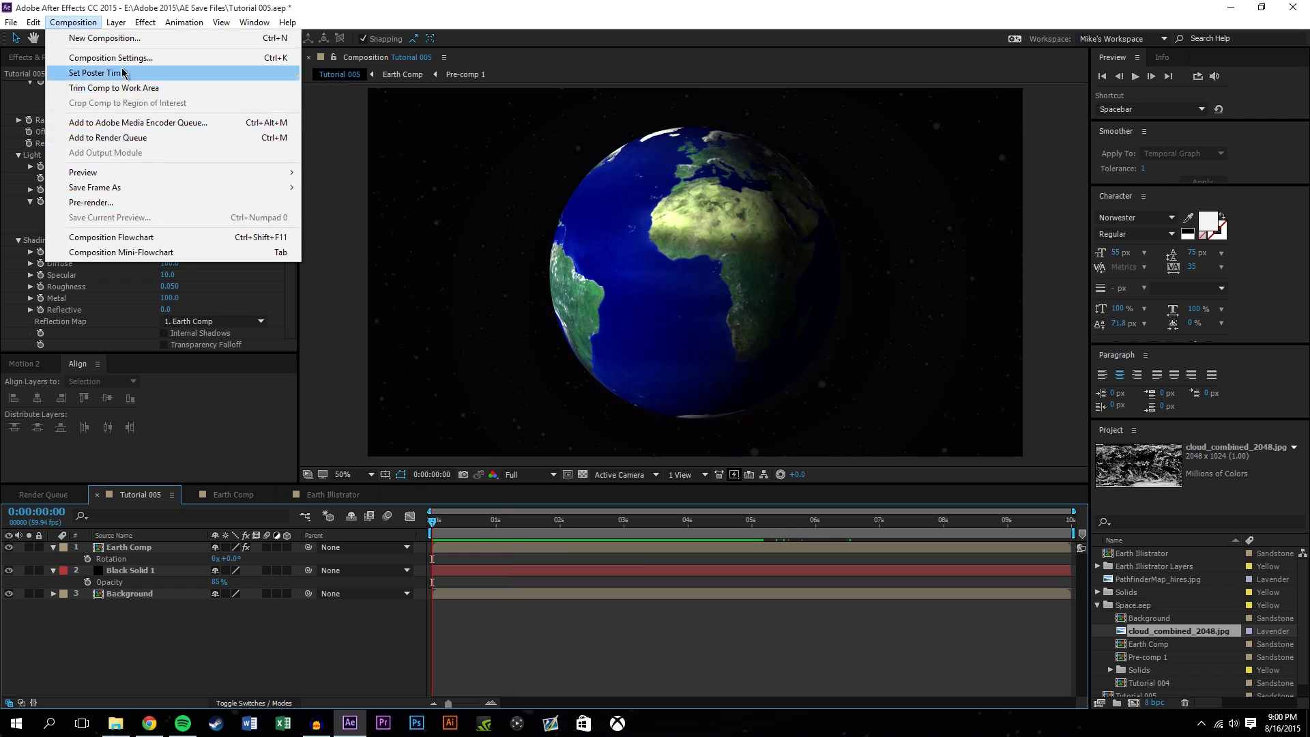
{"action": "left_click", "coordinate": [120, 135]}
{"action": "left_click", "coordinate": [91, 684]}
{"action": "left_click", "coordinate": [158, 507]}
- Choose the MOBOX folder for the Tutorial 005 render output and create a new folder named T005 inside it
{"action": "left_click", "coordinate": [343, 684]}
{"action": "double_click", "coordinate": [228, 196]}
{"action": "right_click", "coordinate": [240, 232]}
{"action": "left_click", "coordinate": [412, 378]}
{"action": "type", "text": "T005"}
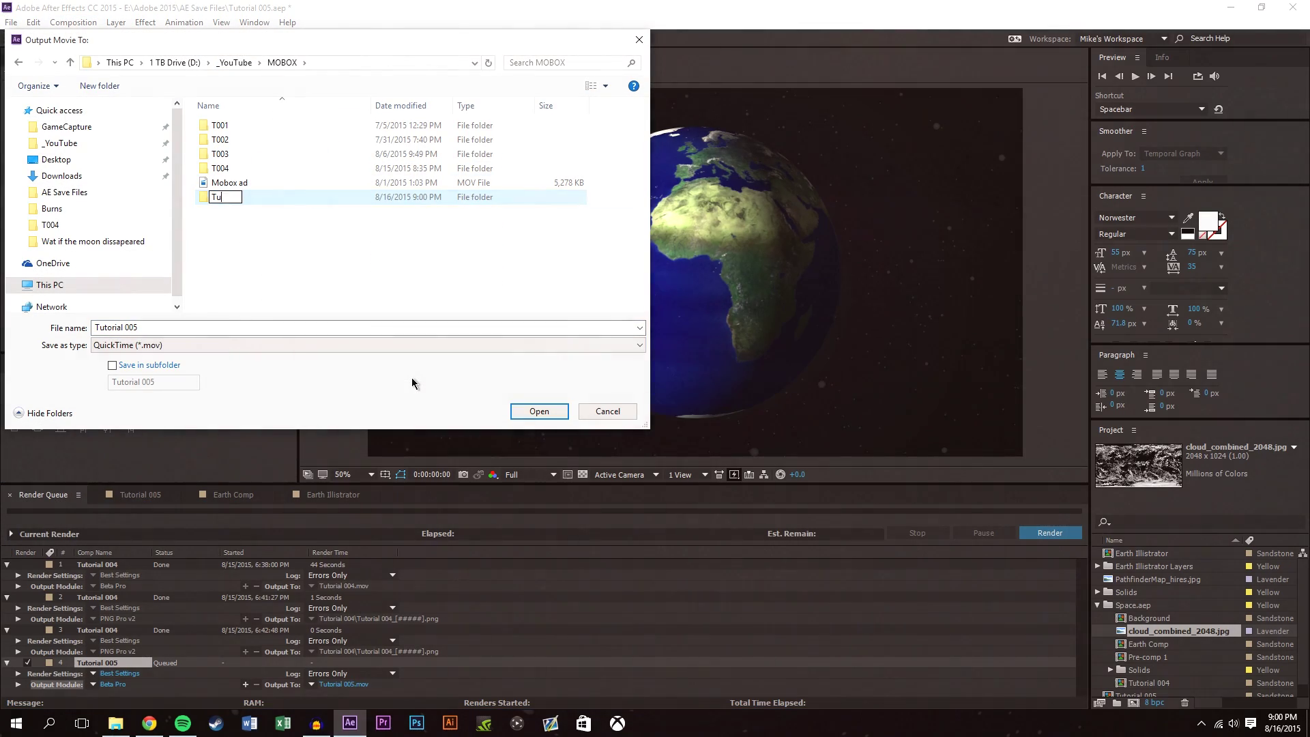